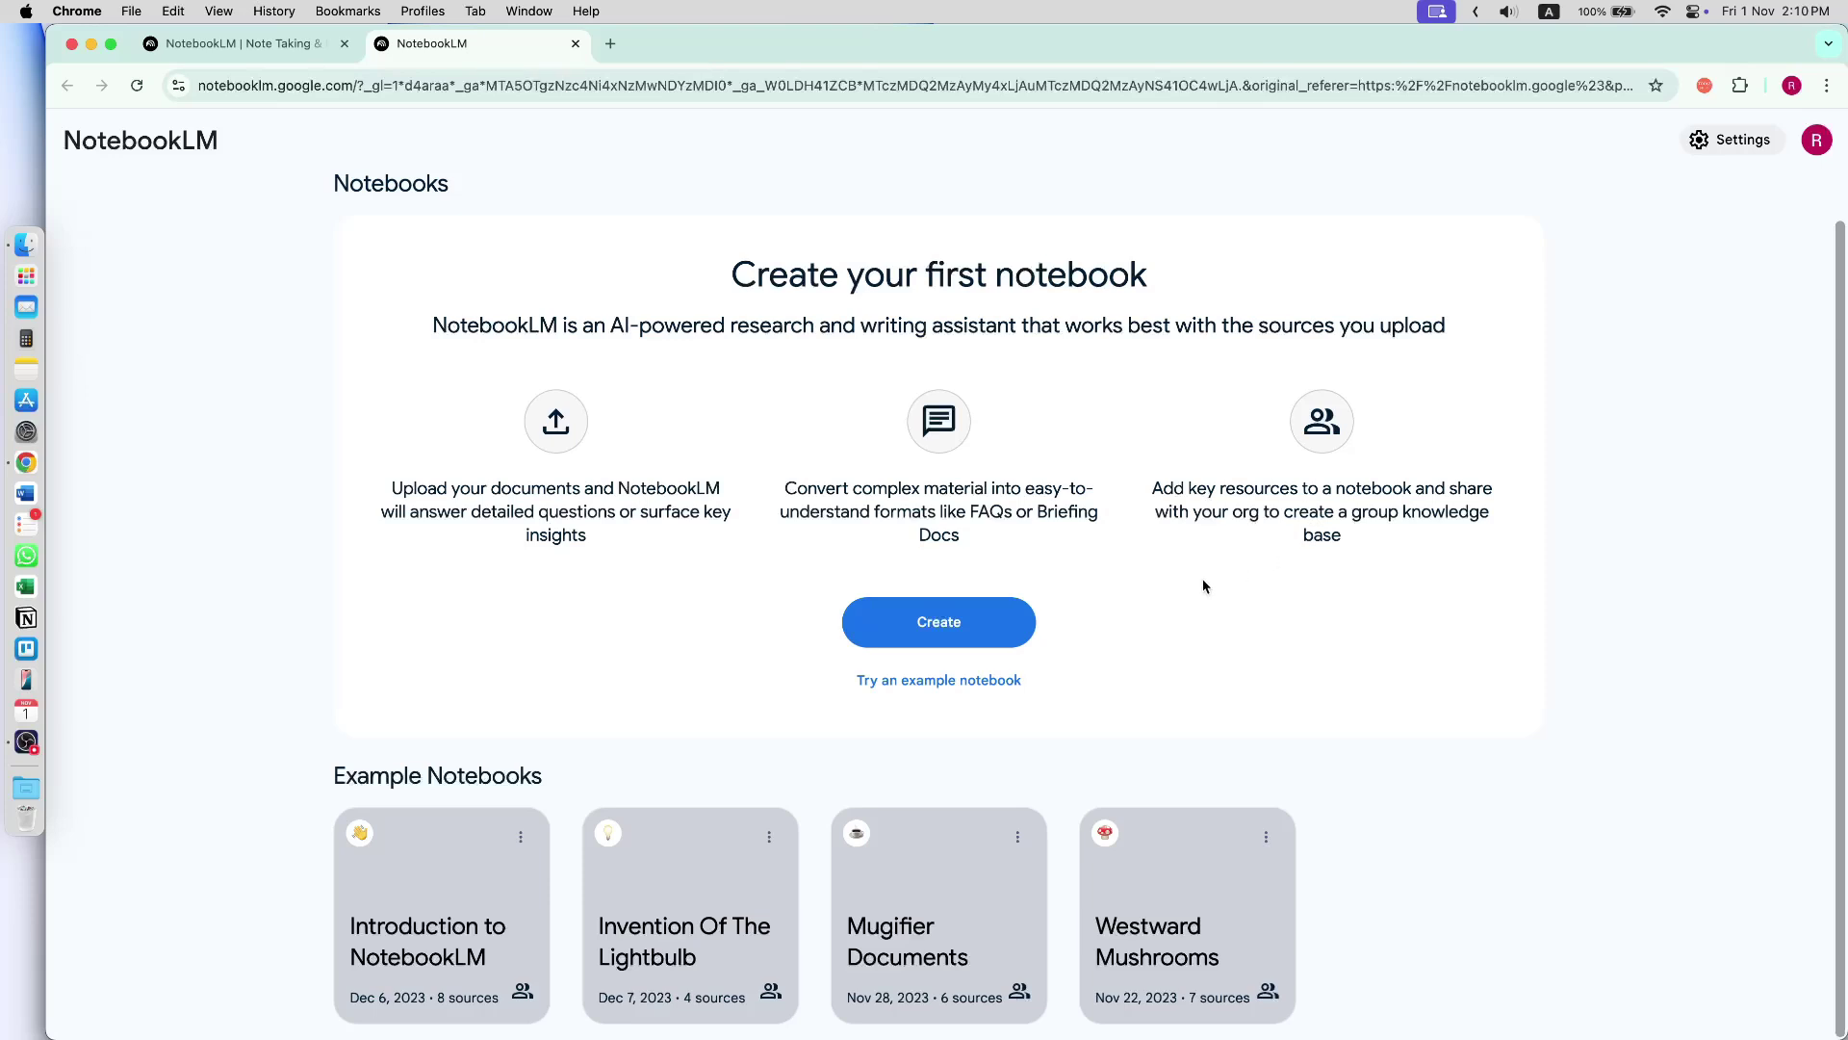
# - Create a new notebook and upload the twelve research PDFs from the Included folder as sources
pyautogui.click(930, 637)
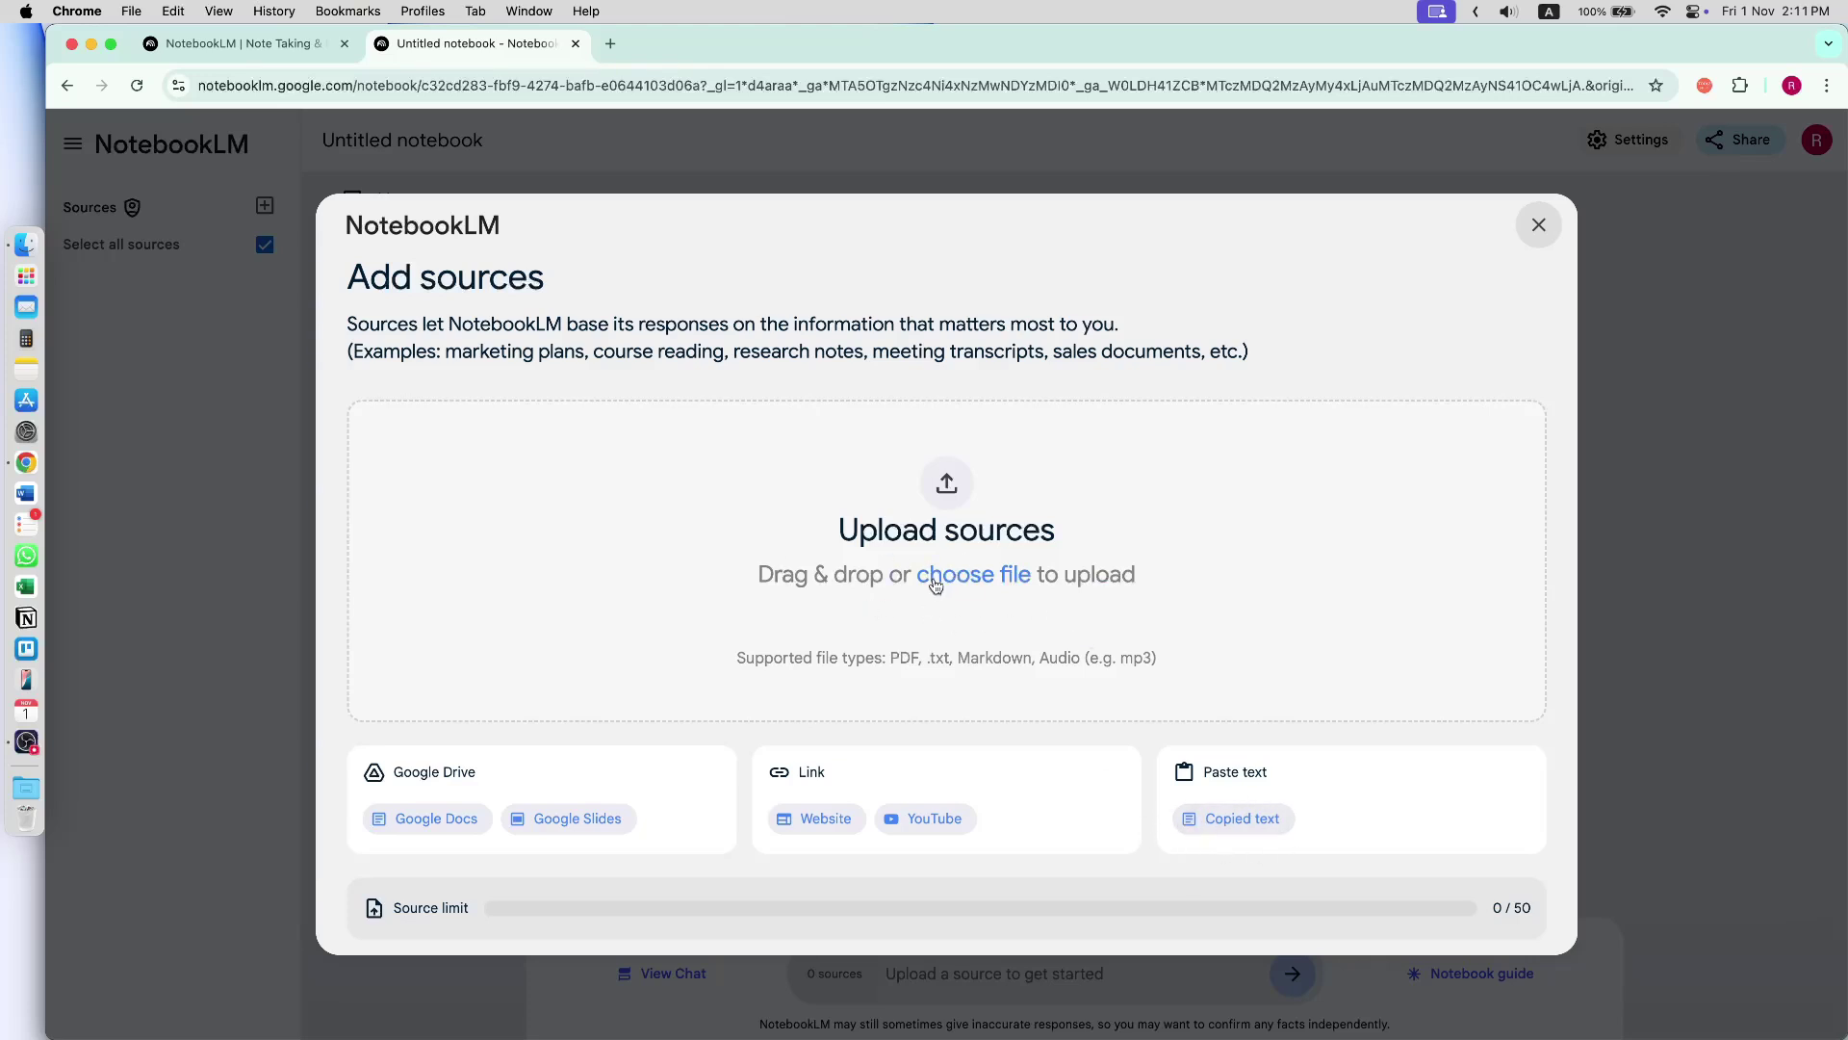
pyautogui.click(26, 244)
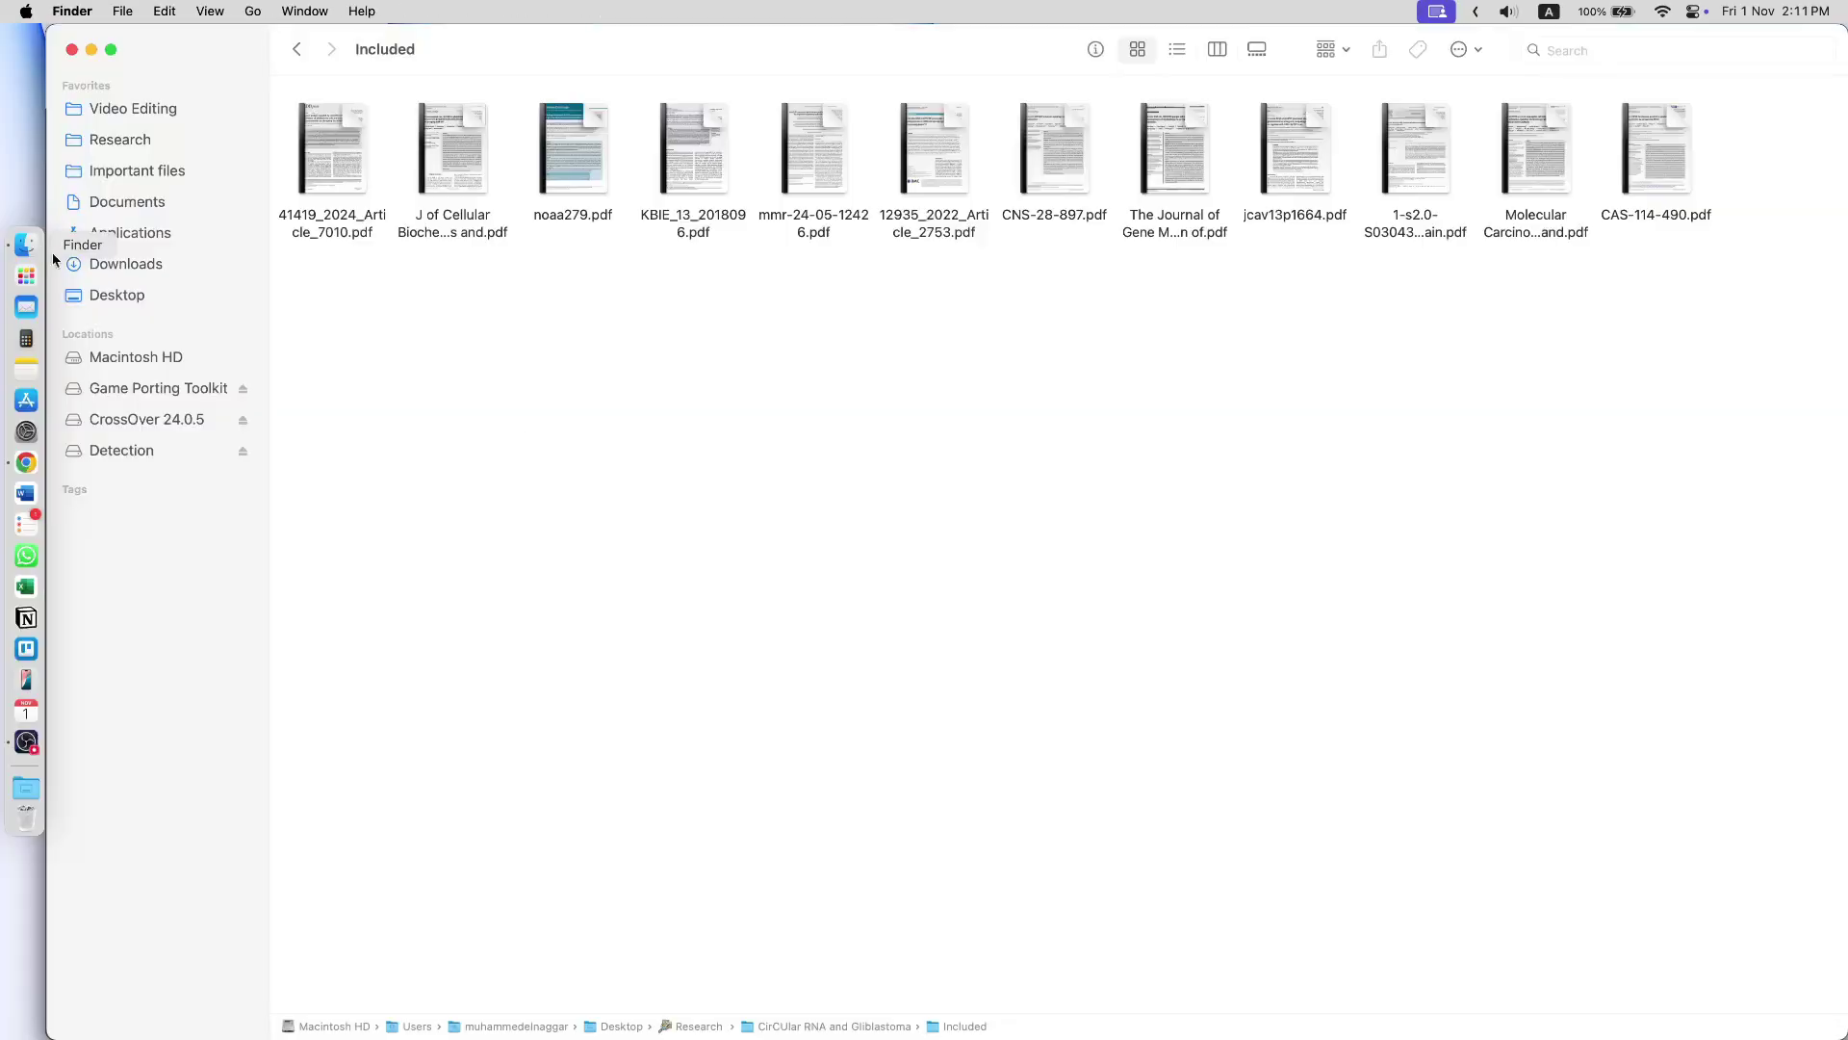
pyautogui.moveTo(1759, 323); pyautogui.dragTo(811, 563)
pyautogui.press('super+Tab')
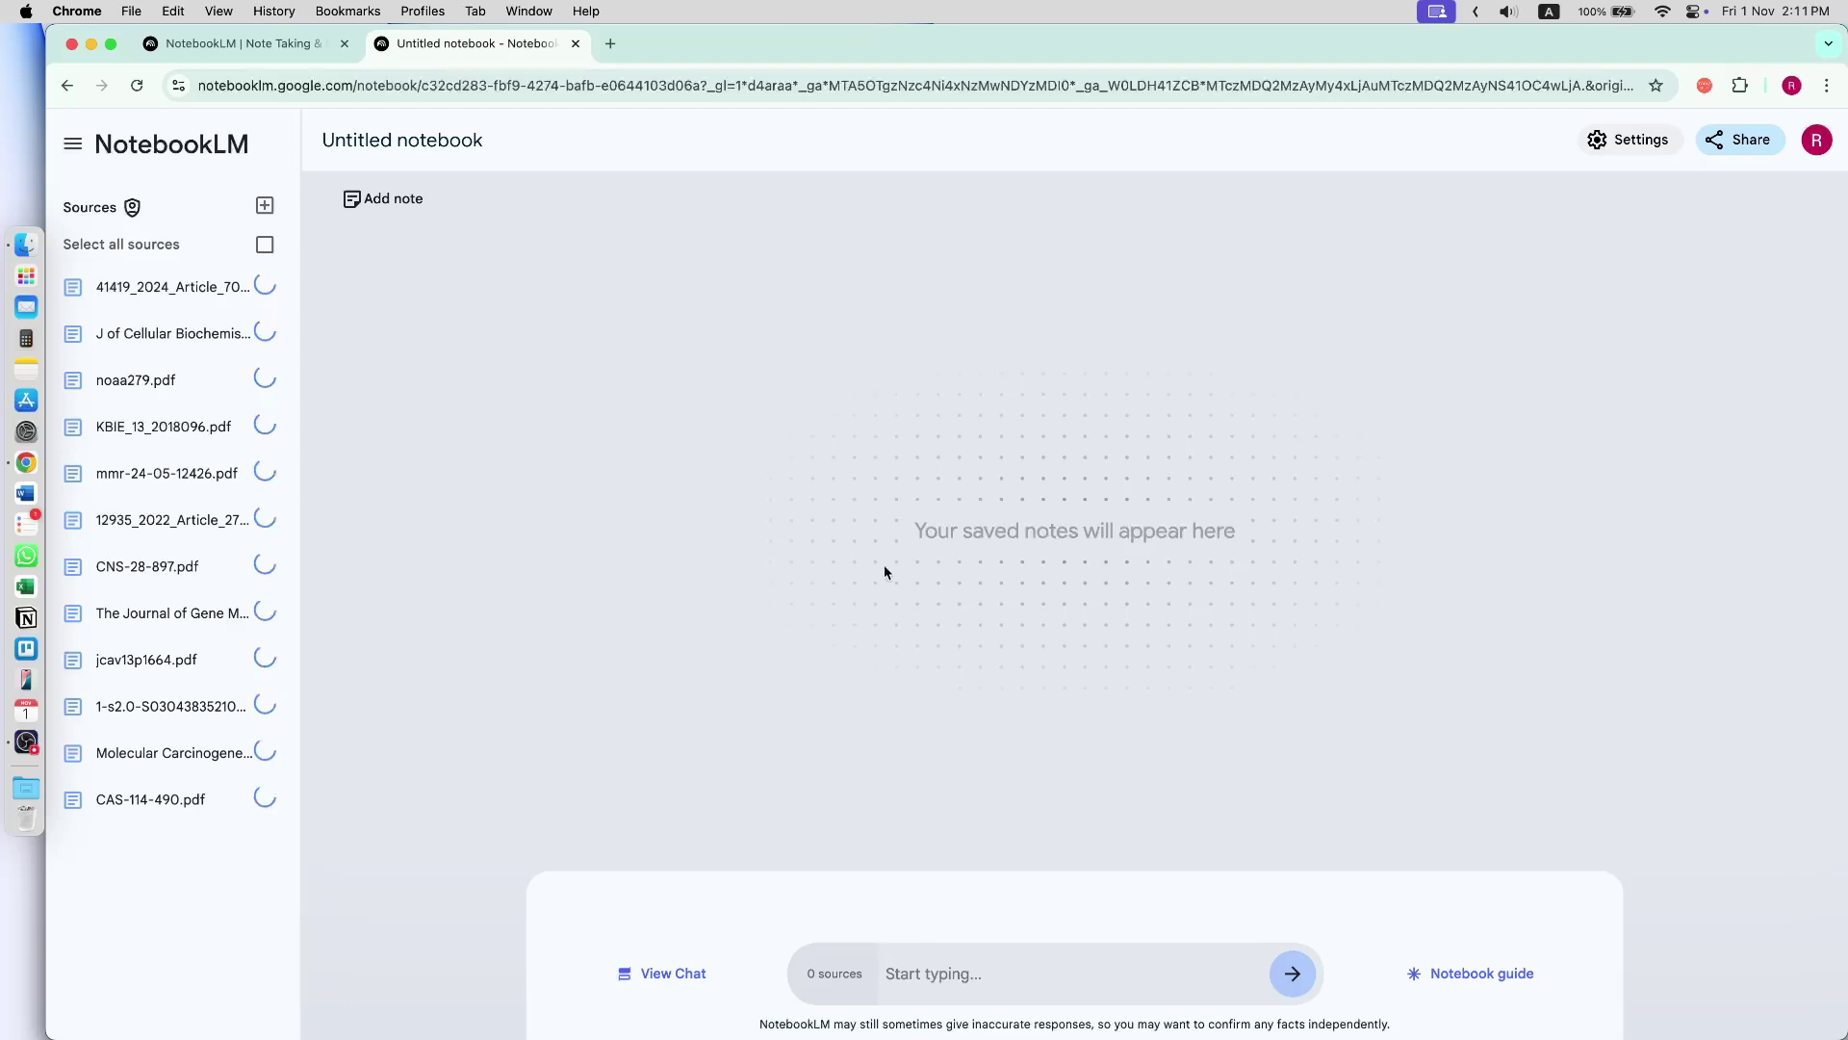
# - Rename the notebook 'Review project 1' and view its glioblastoma summary in the Notebook guide
pyautogui.click(403, 142)
pyautogui.write('Review')
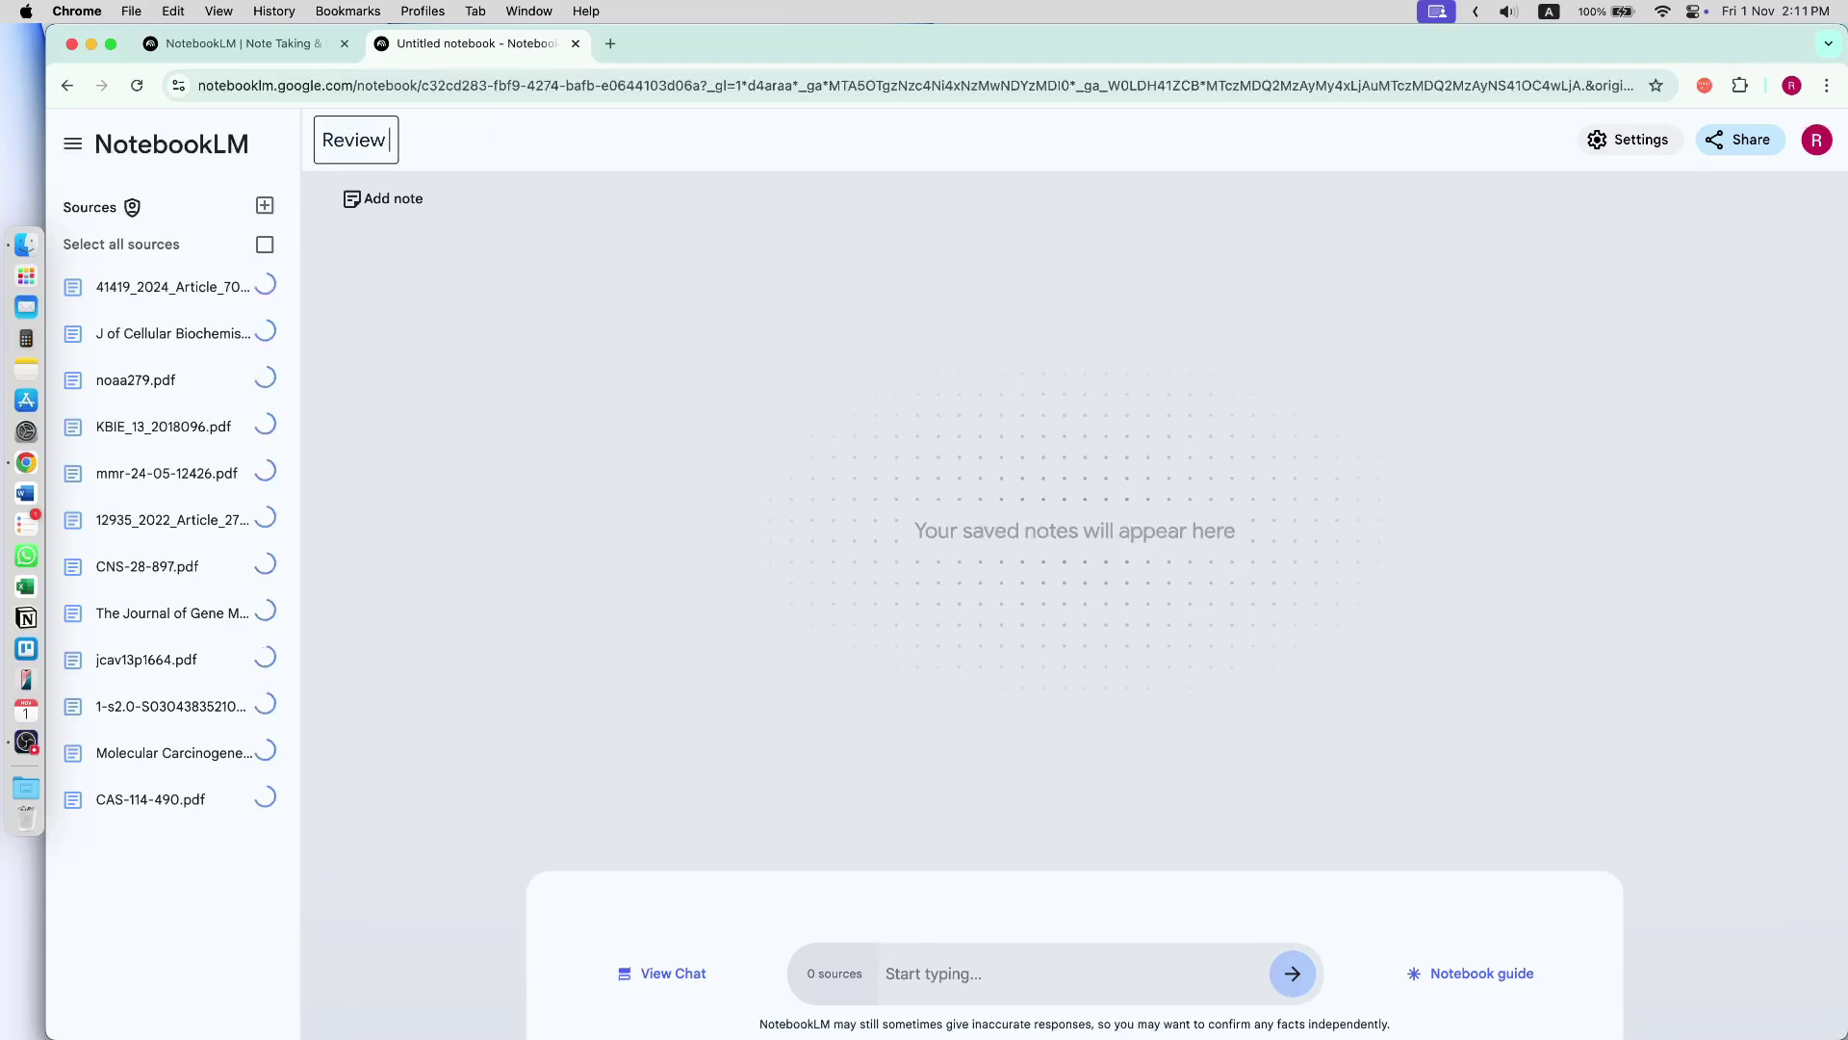
pyautogui.write(' project 1')
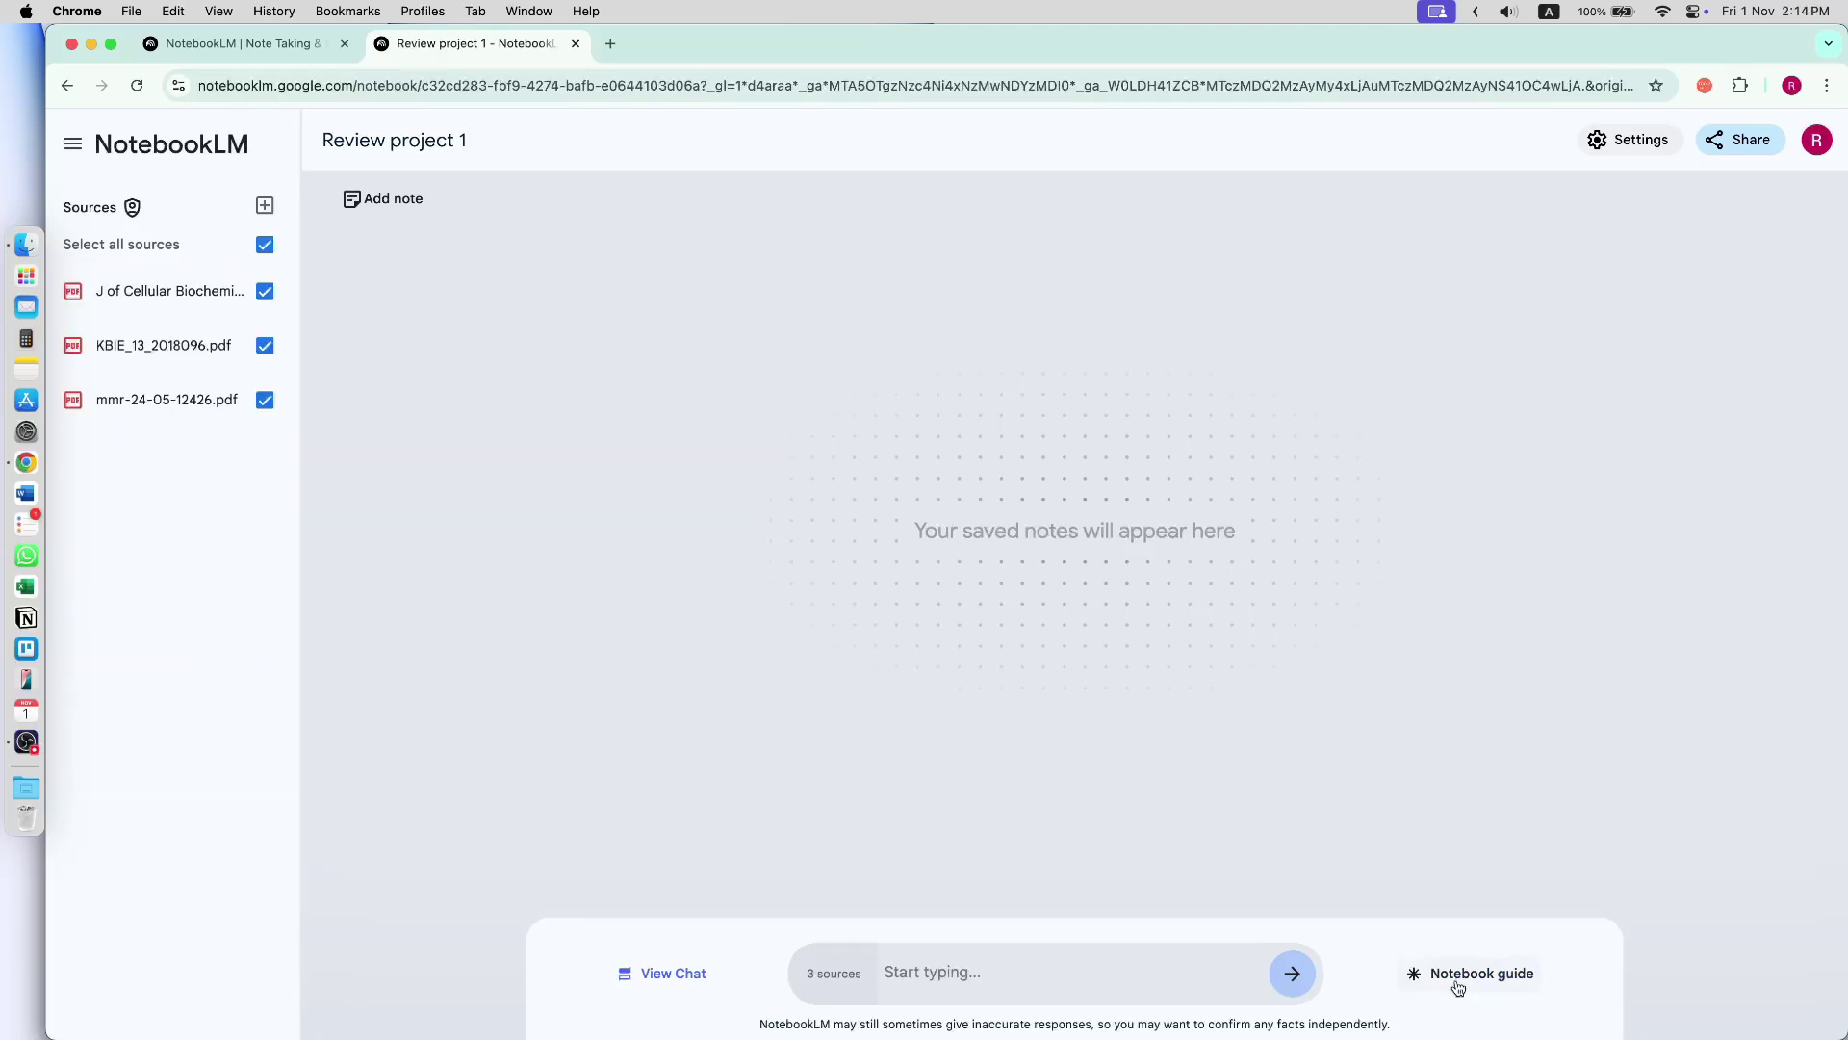
pyautogui.click(1473, 973)
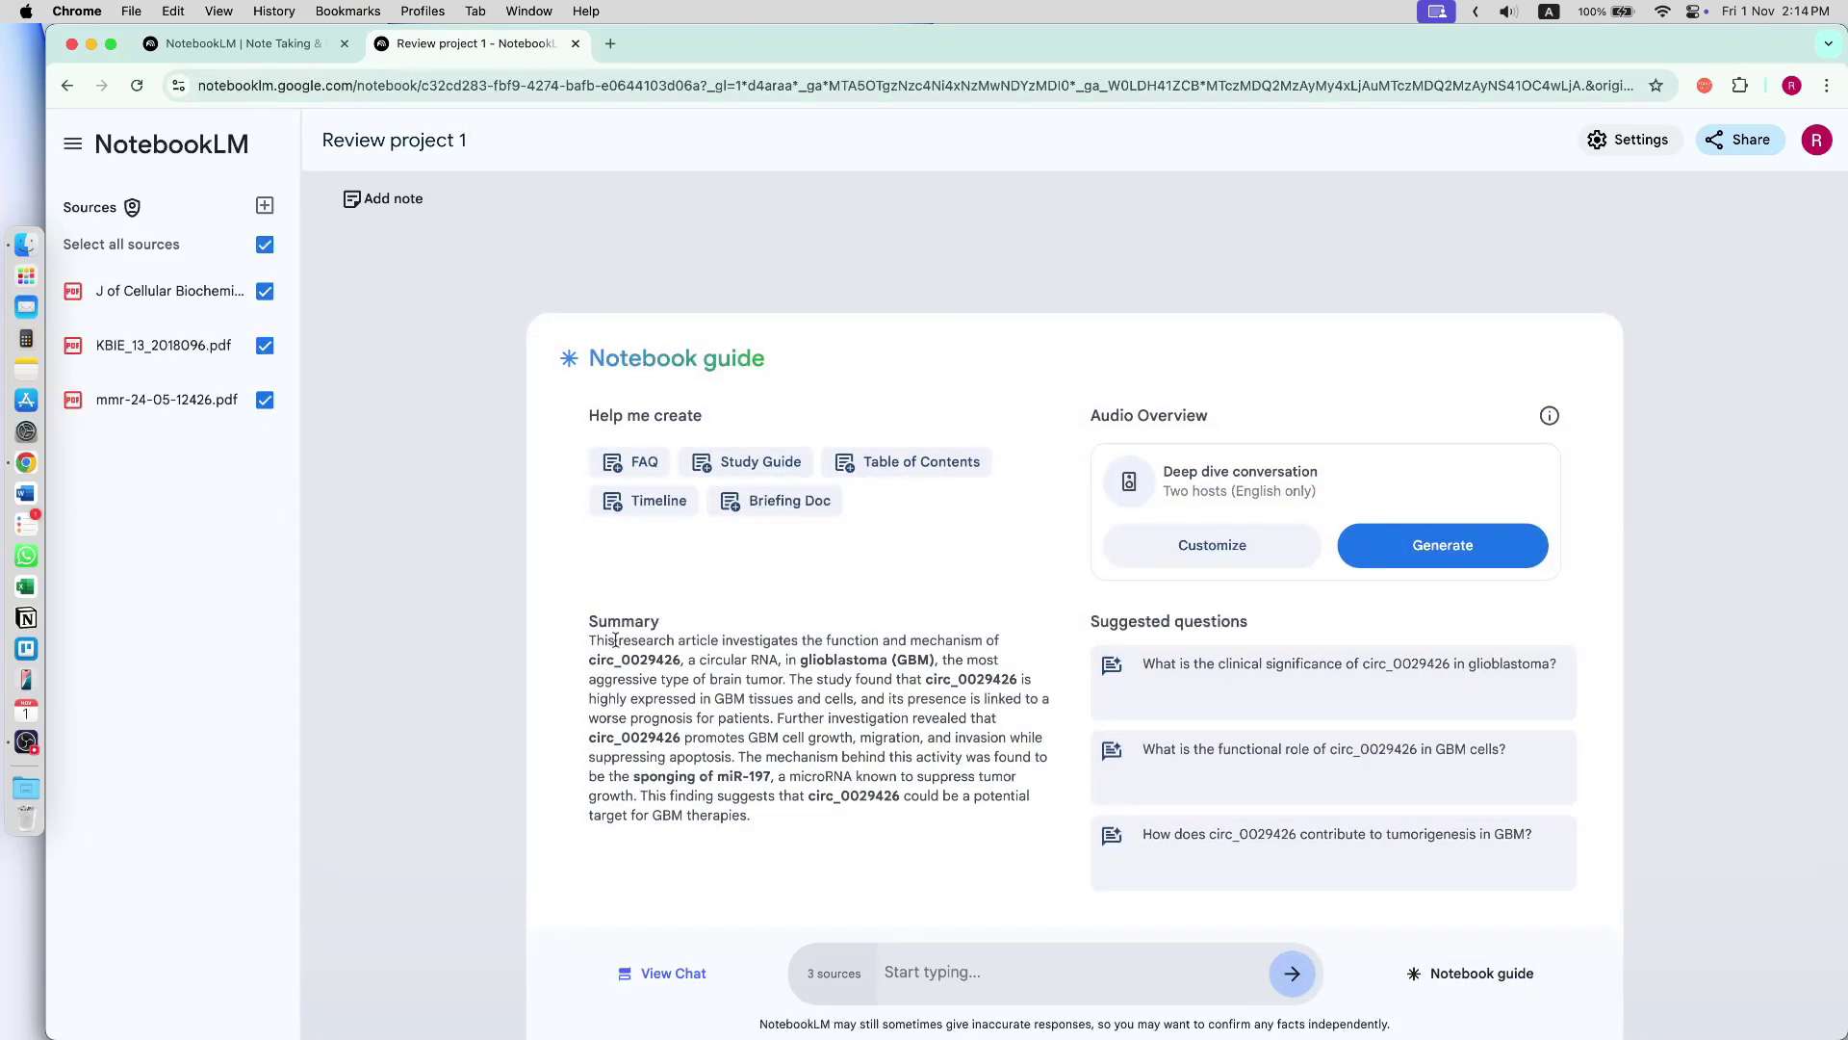
pyautogui.moveTo(632, 640); pyautogui.dragTo(743, 776)
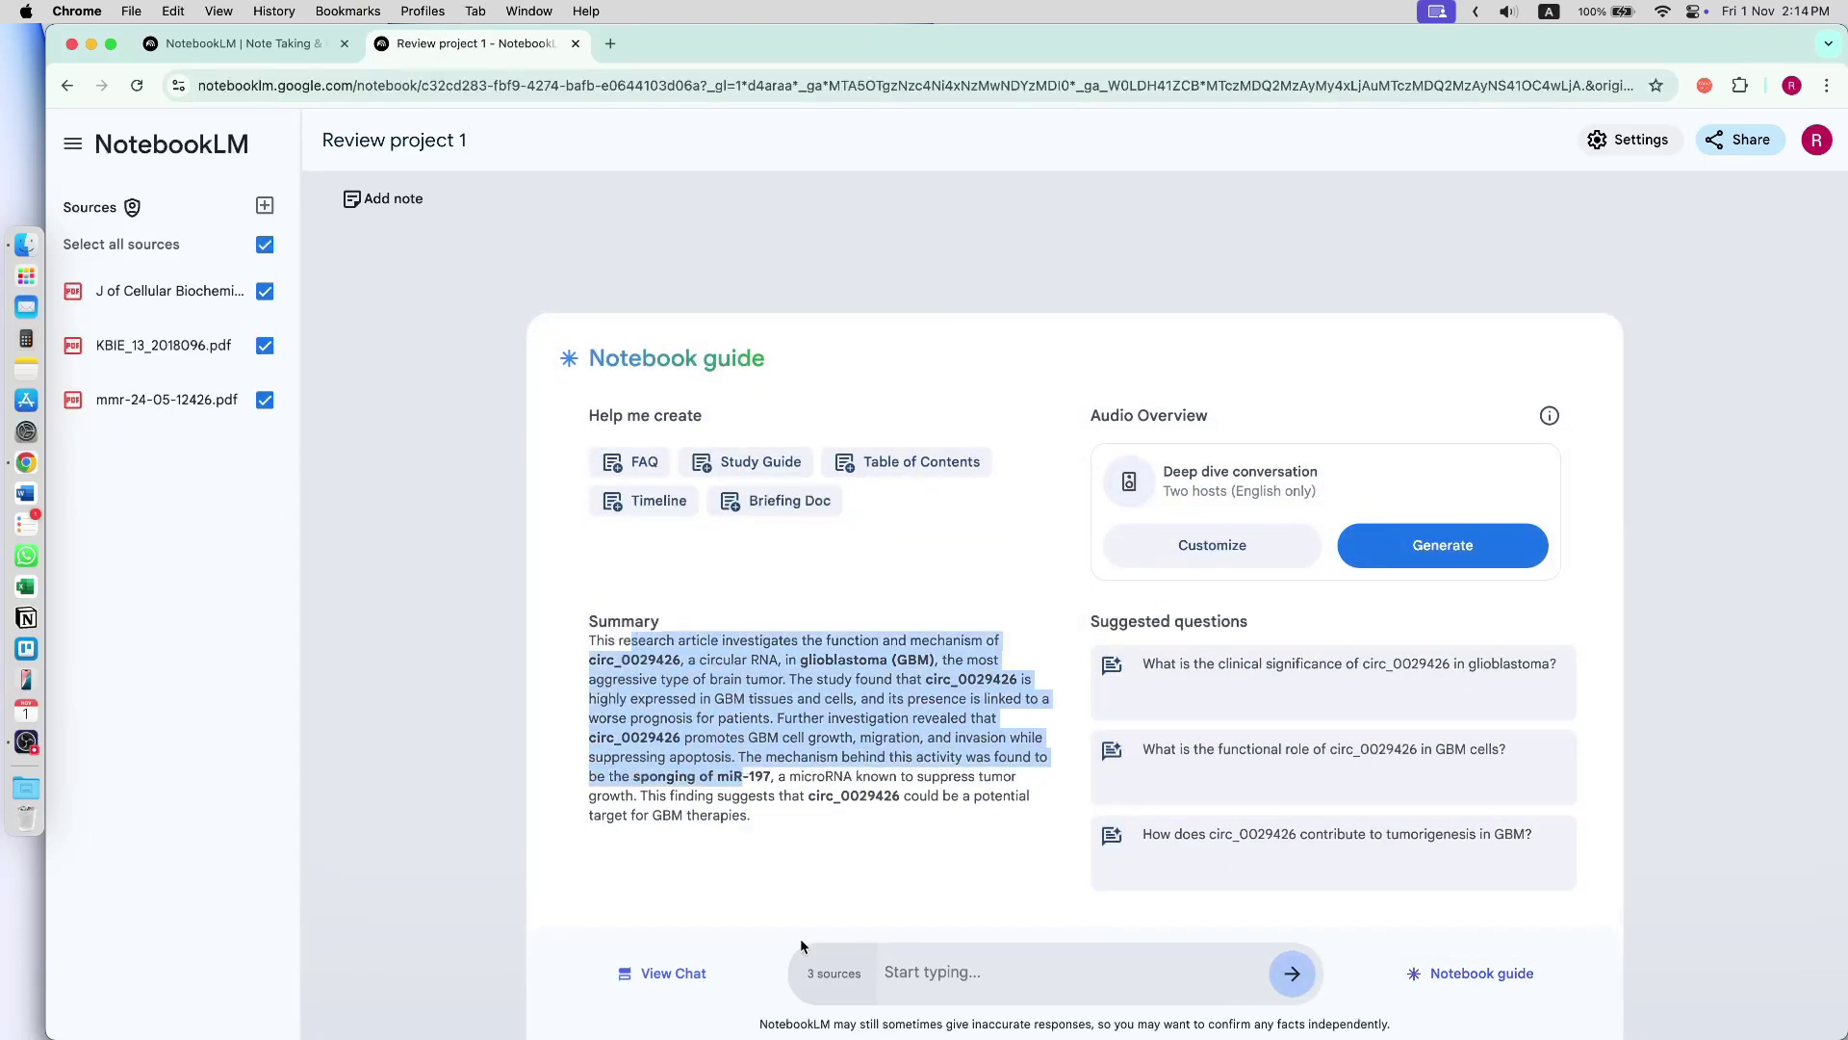
pyautogui.click(728, 809)
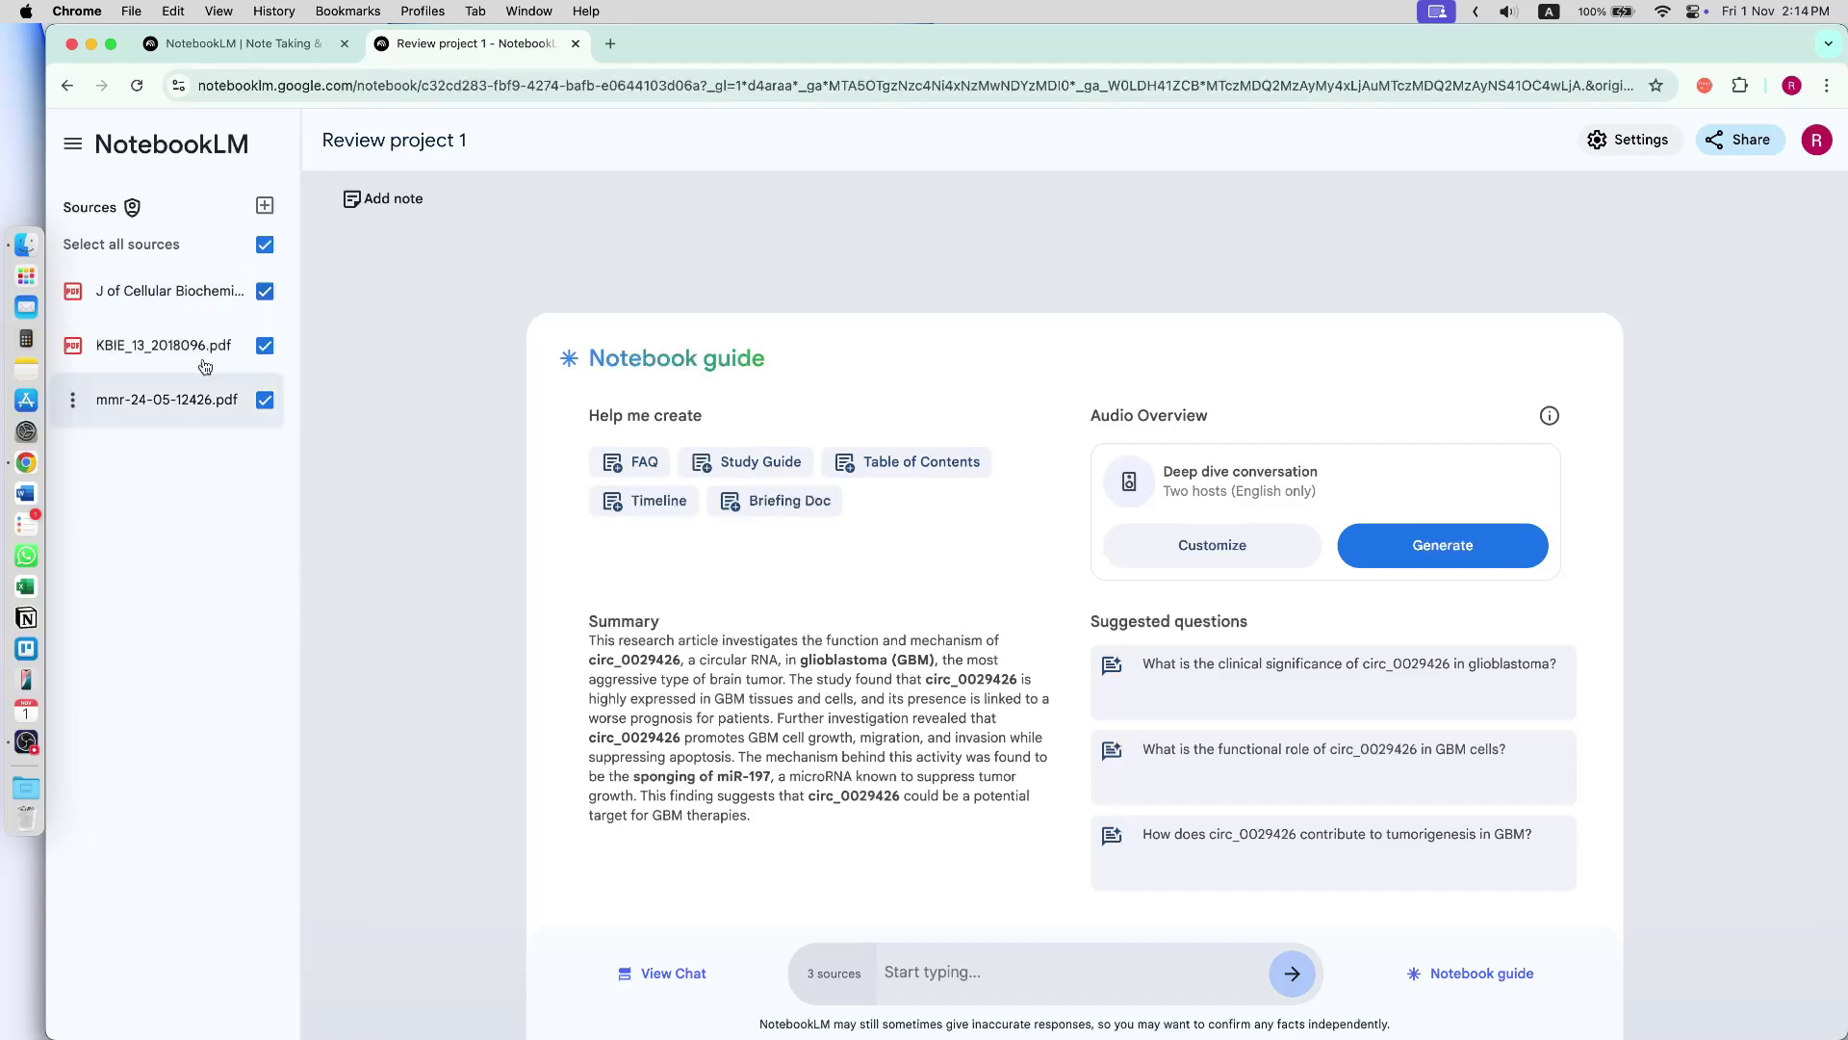
pyautogui.click(170, 291)
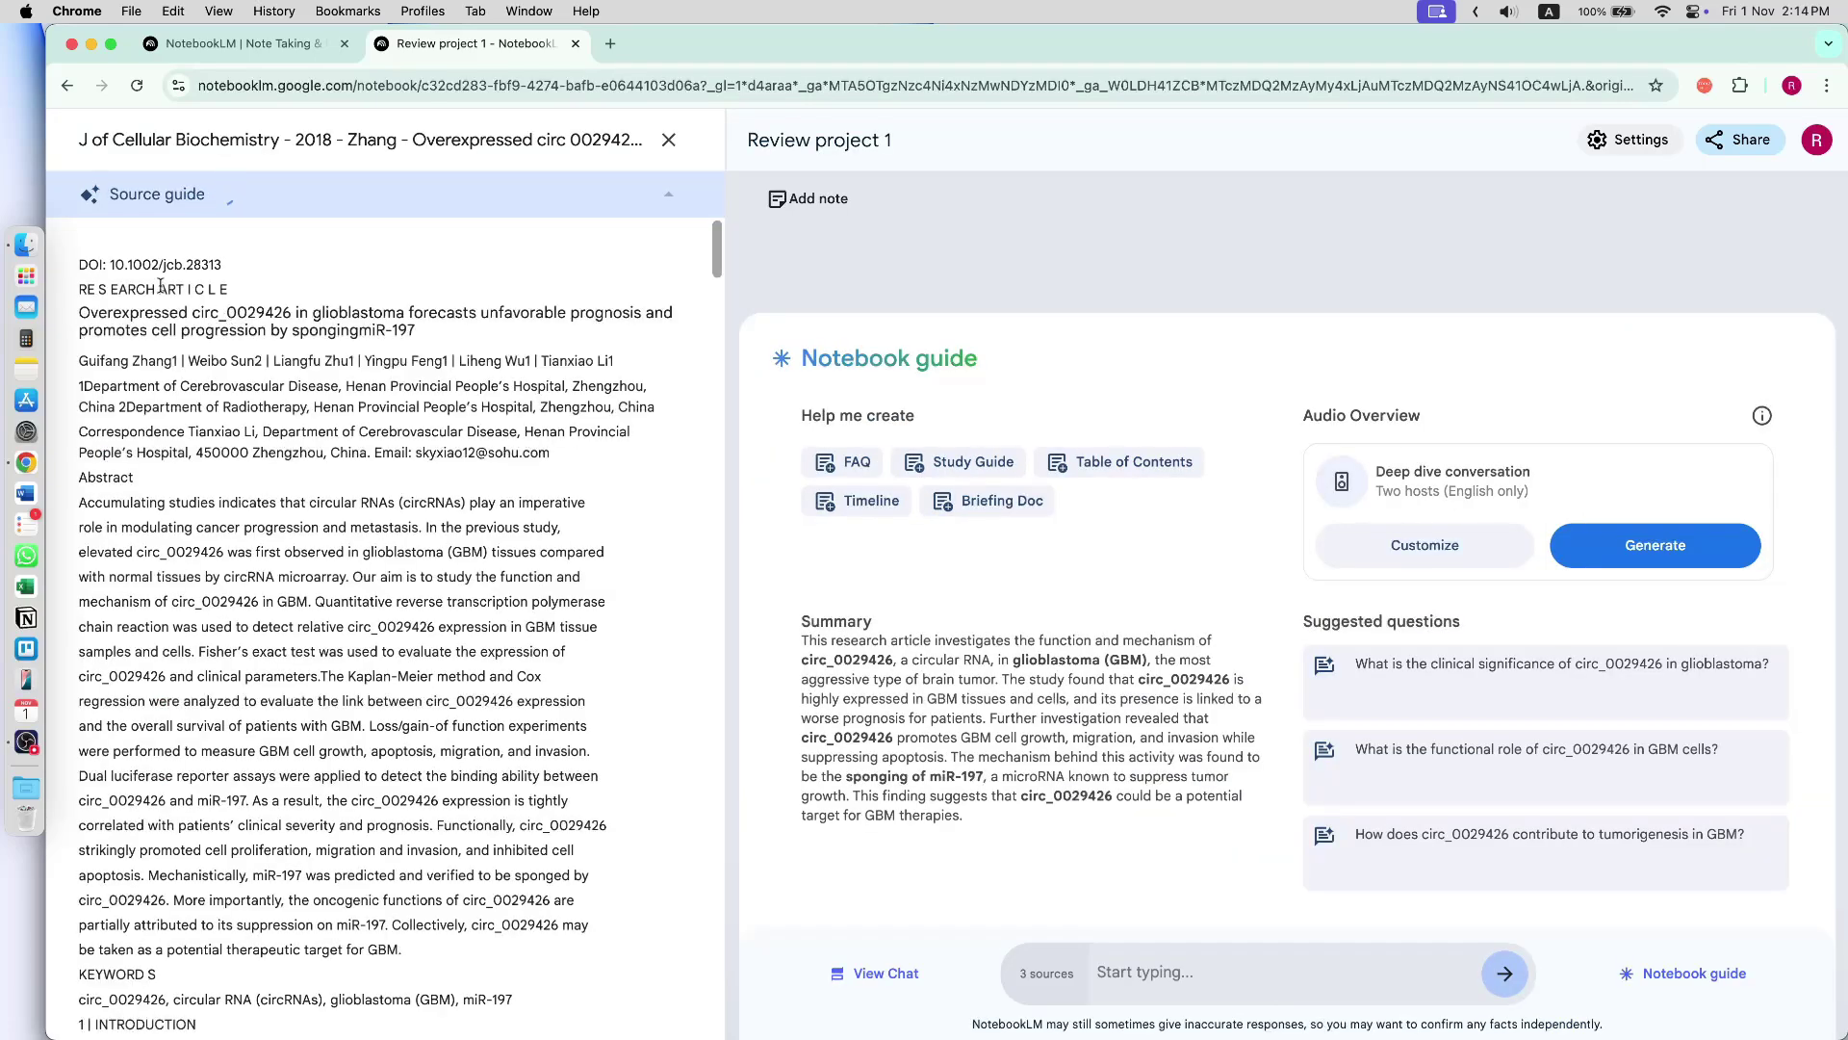
pyautogui.scroll(-15, 278, 729)
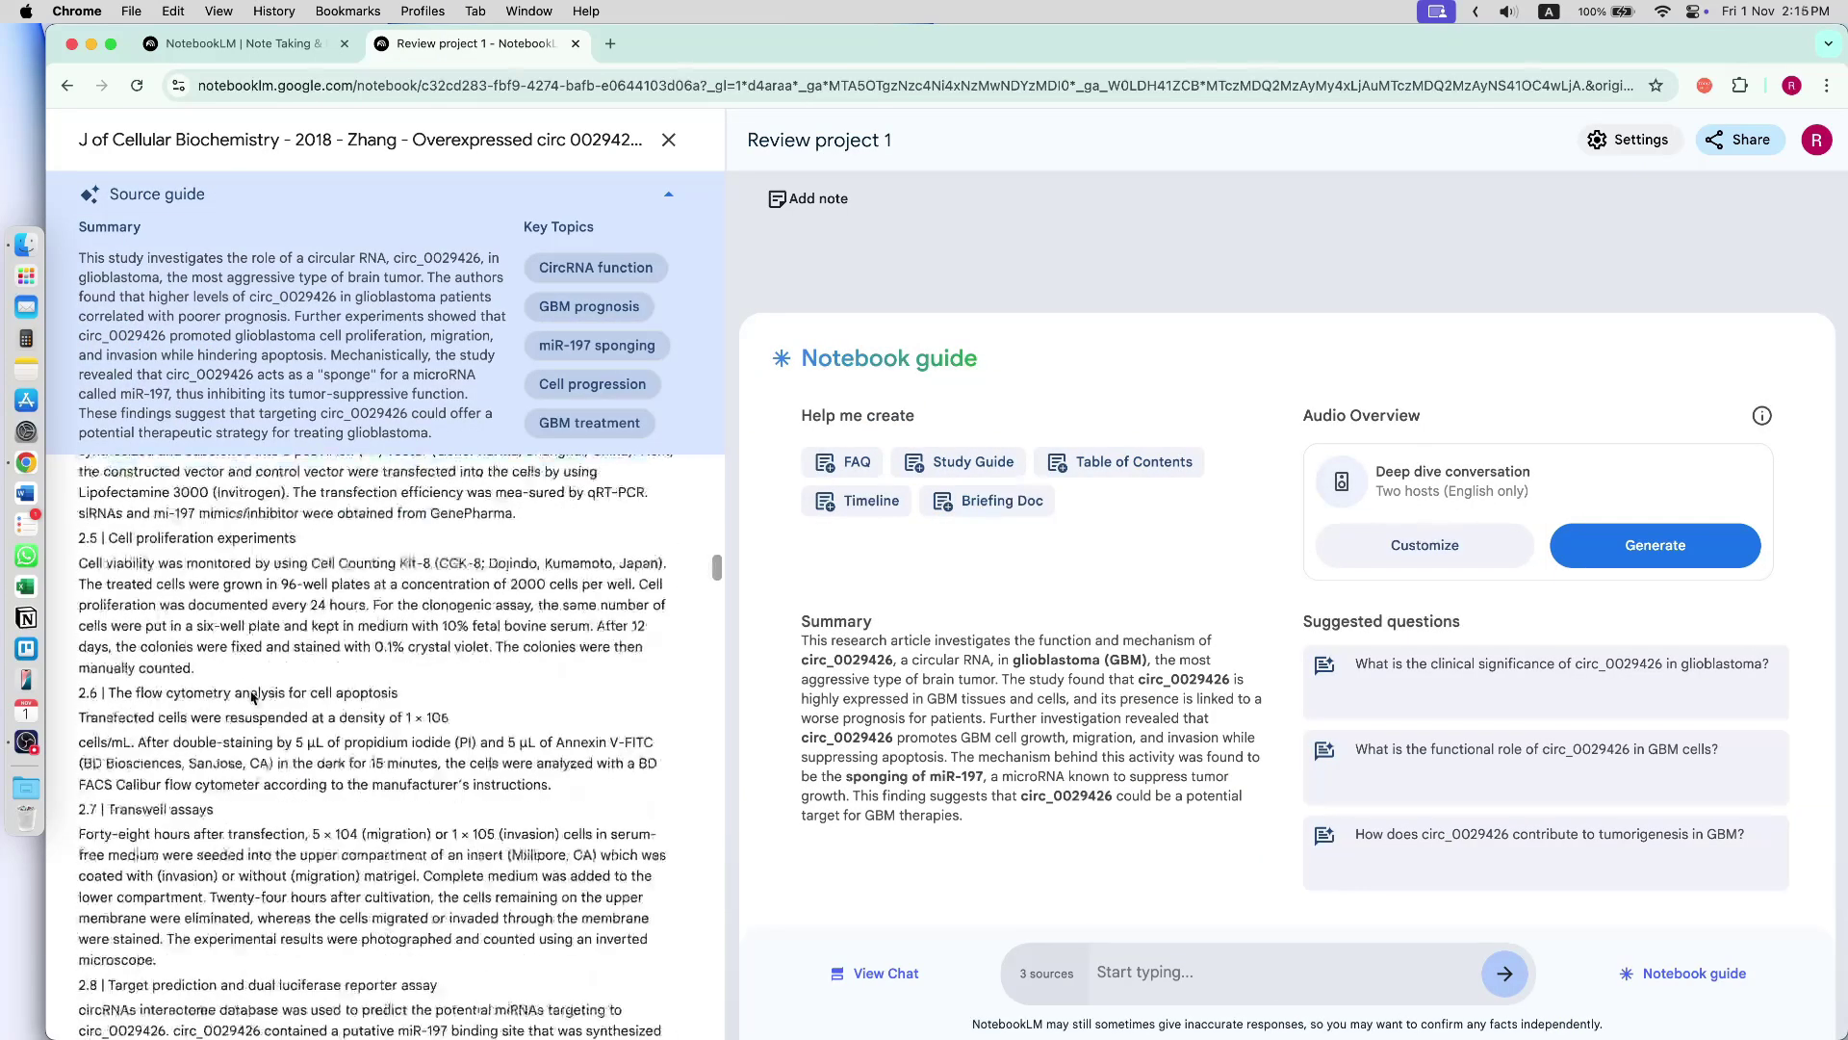
pyautogui.scroll(-10, 277, 728)
pyautogui.scroll(10, 289, 577)
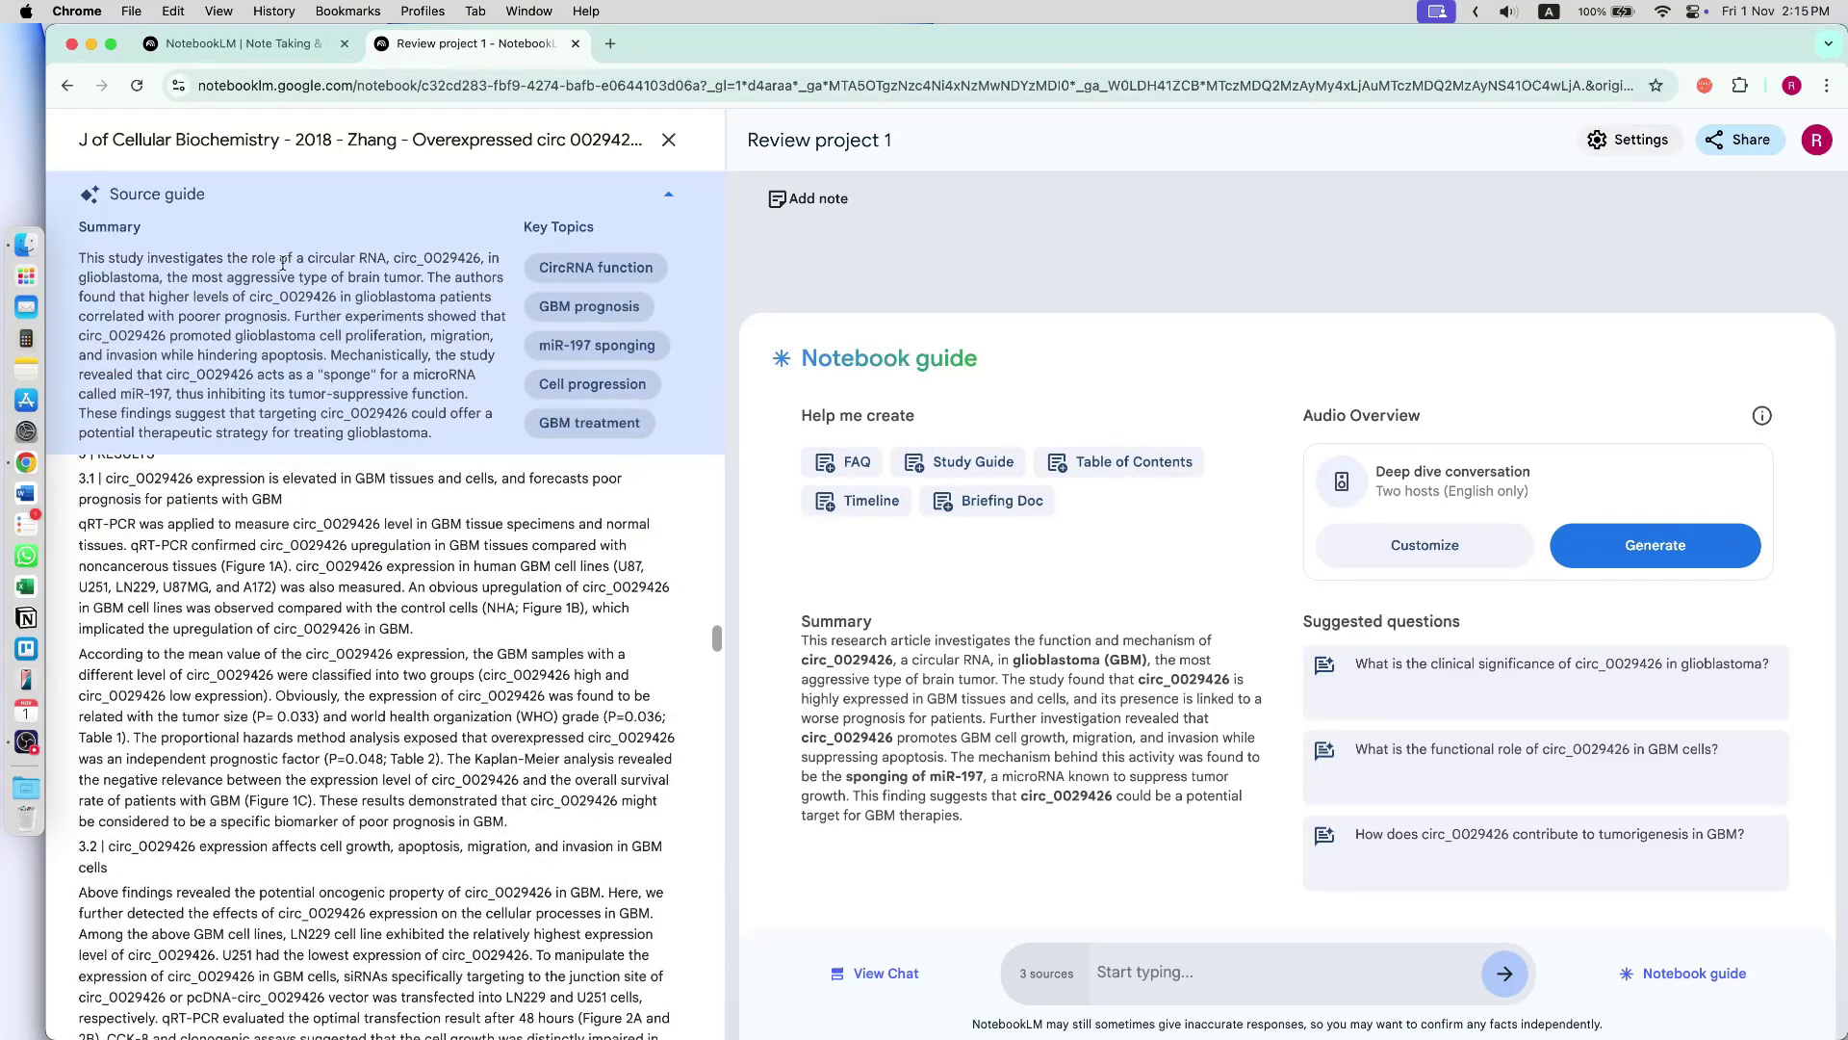
pyautogui.click(669, 140)
pyautogui.moveTo(677, 655); pyautogui.dragTo(795, 776)
pyautogui.click(830, 801)
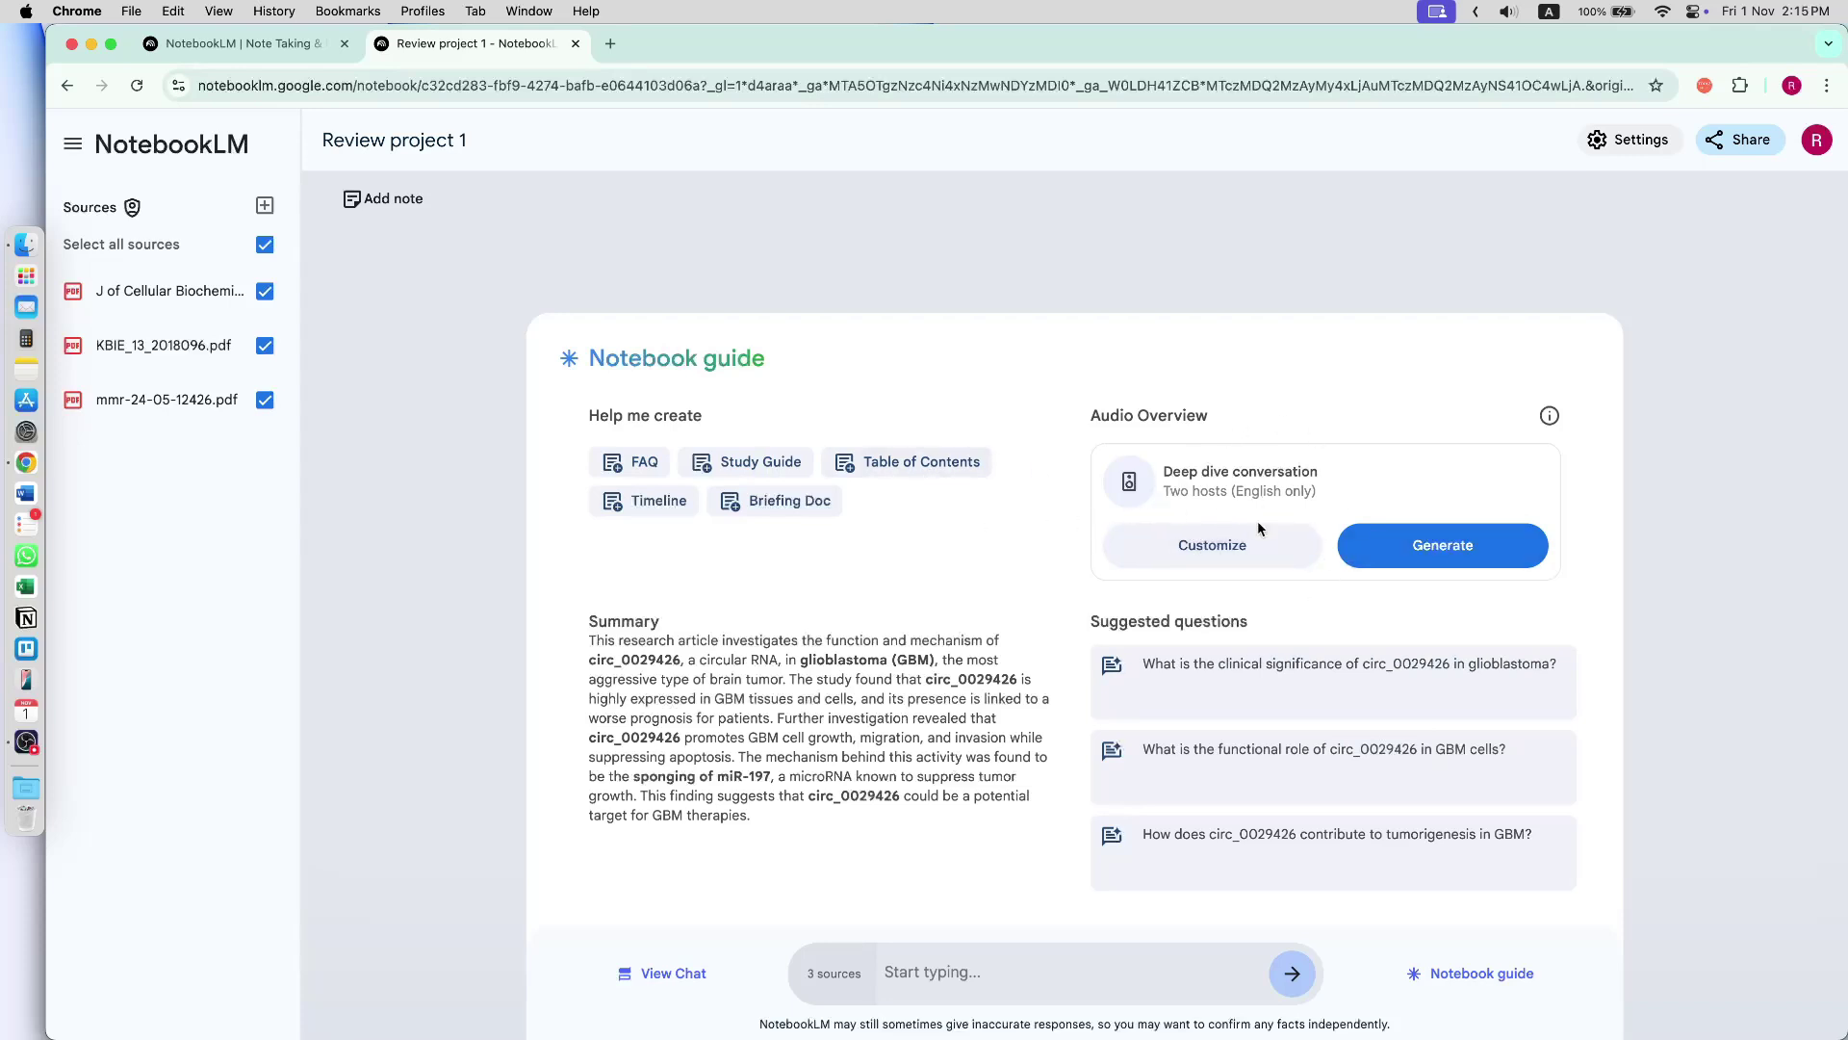
# - Ask the chat for a data extraction sheet of the three sources for a systematic review
pyautogui.moveTo(708, 658); pyautogui.dragTo(744, 777)
pyautogui.click(720, 795)
pyautogui.click(674, 973)
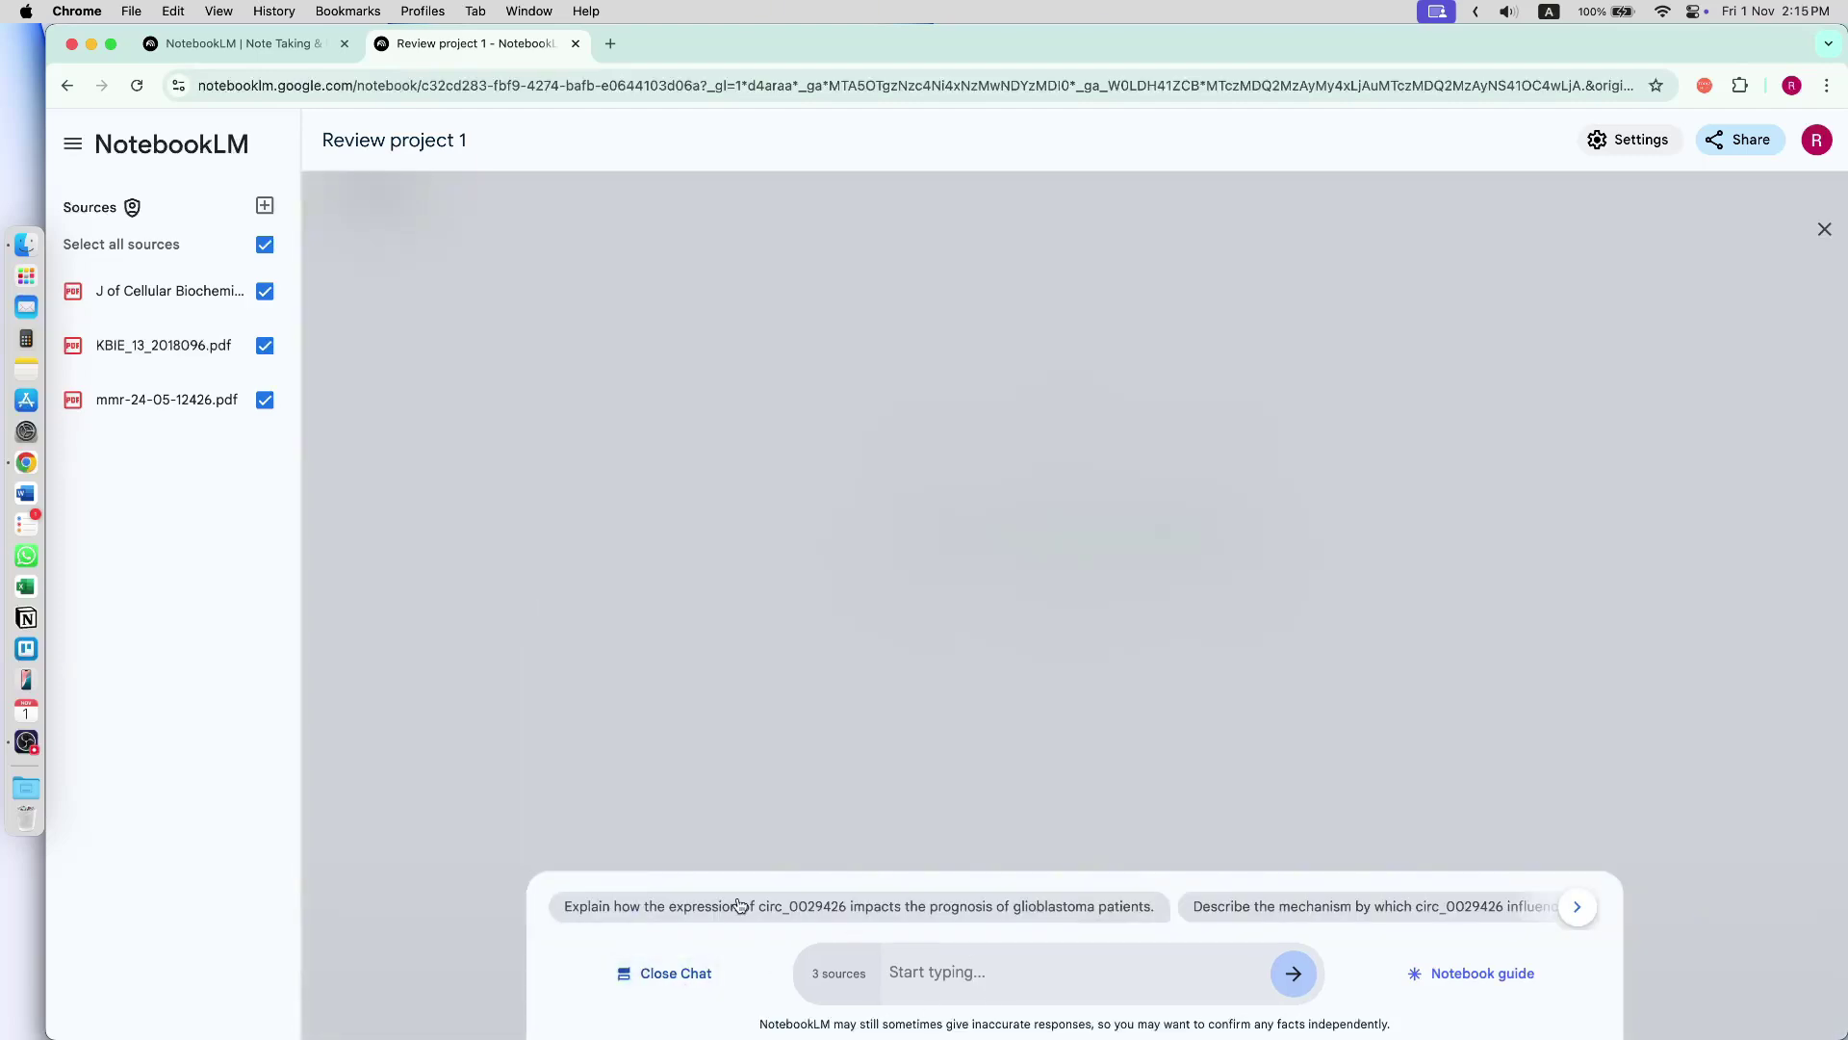
pyautogui.click(1577, 907)
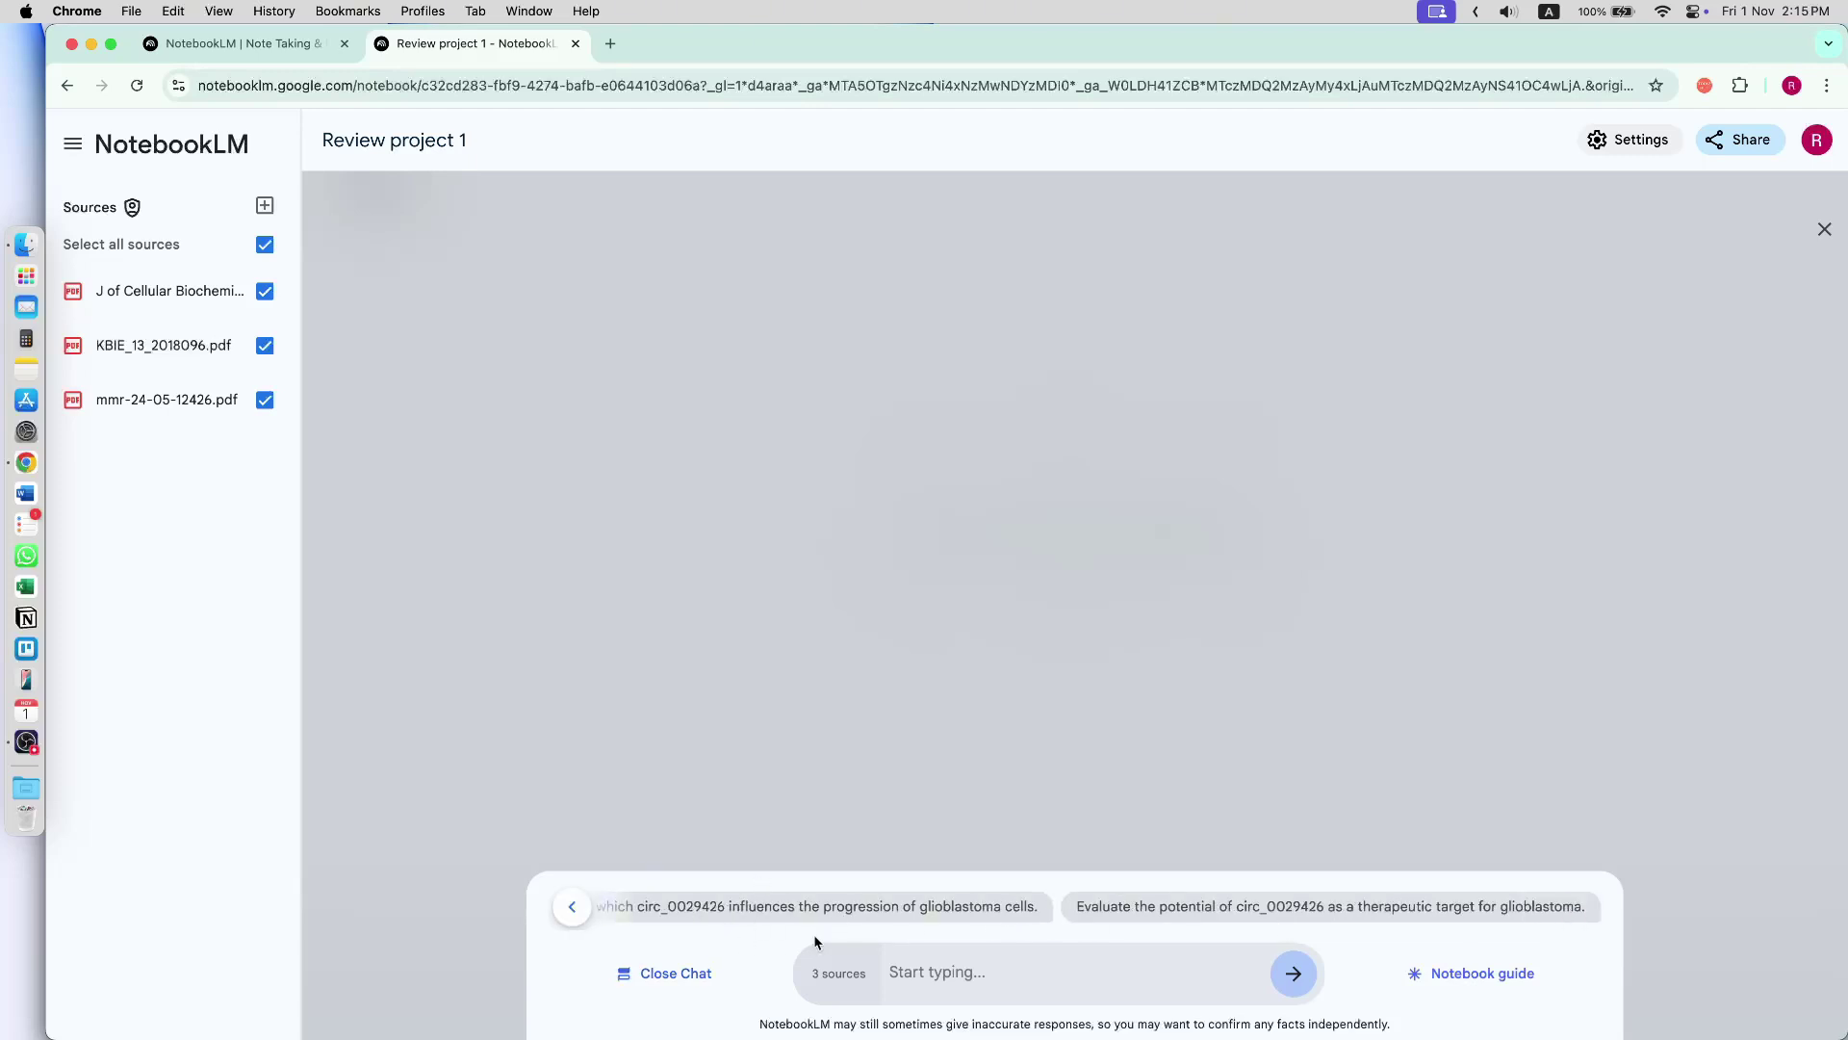
pyautogui.click(986, 985)
pyautogui.write('can you make a data extraction she')
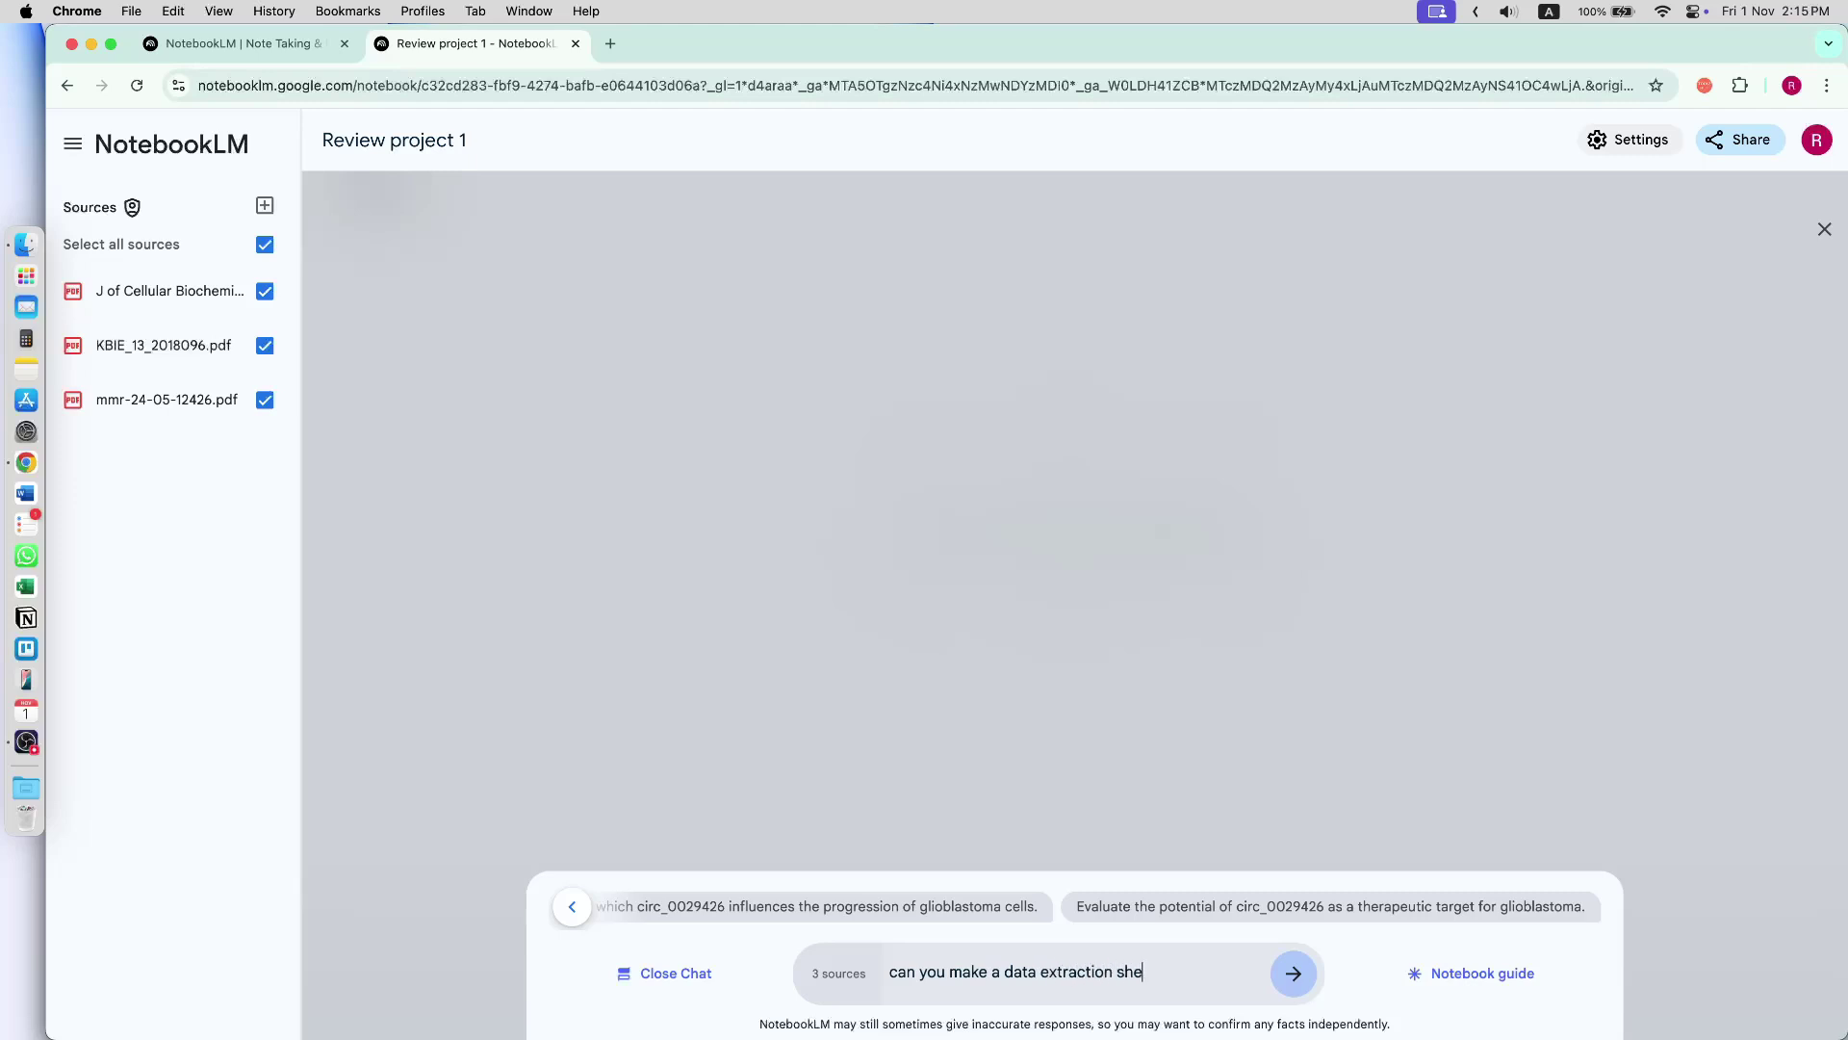
pyautogui.write('et for these sources for systeatmic review')
pyautogui.press('Return')
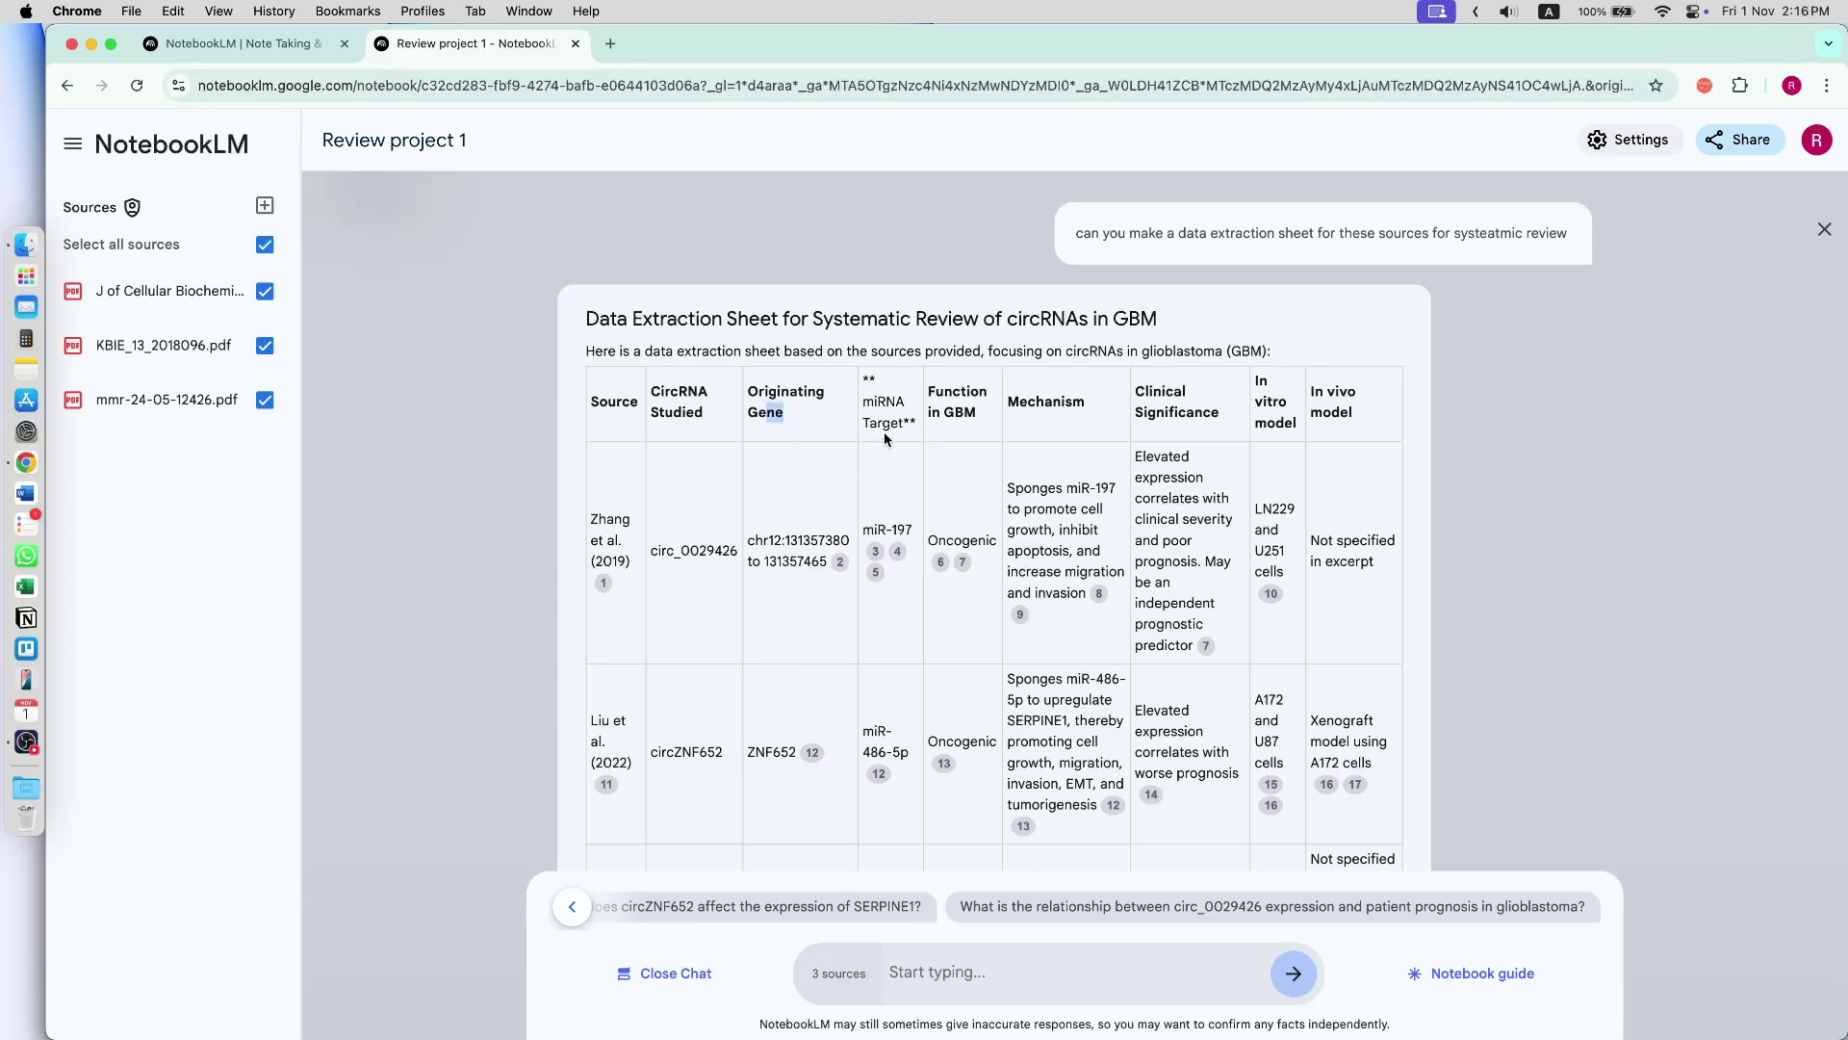
pyautogui.moveTo(884, 402); pyautogui.dragTo(953, 448)
pyautogui.doubleClick(1049, 401)
pyautogui.moveTo(1173, 392); pyautogui.dragTo(1274, 400)
pyautogui.scroll(-8, 1059, 530)
pyautogui.scroll(6, 915, 596)
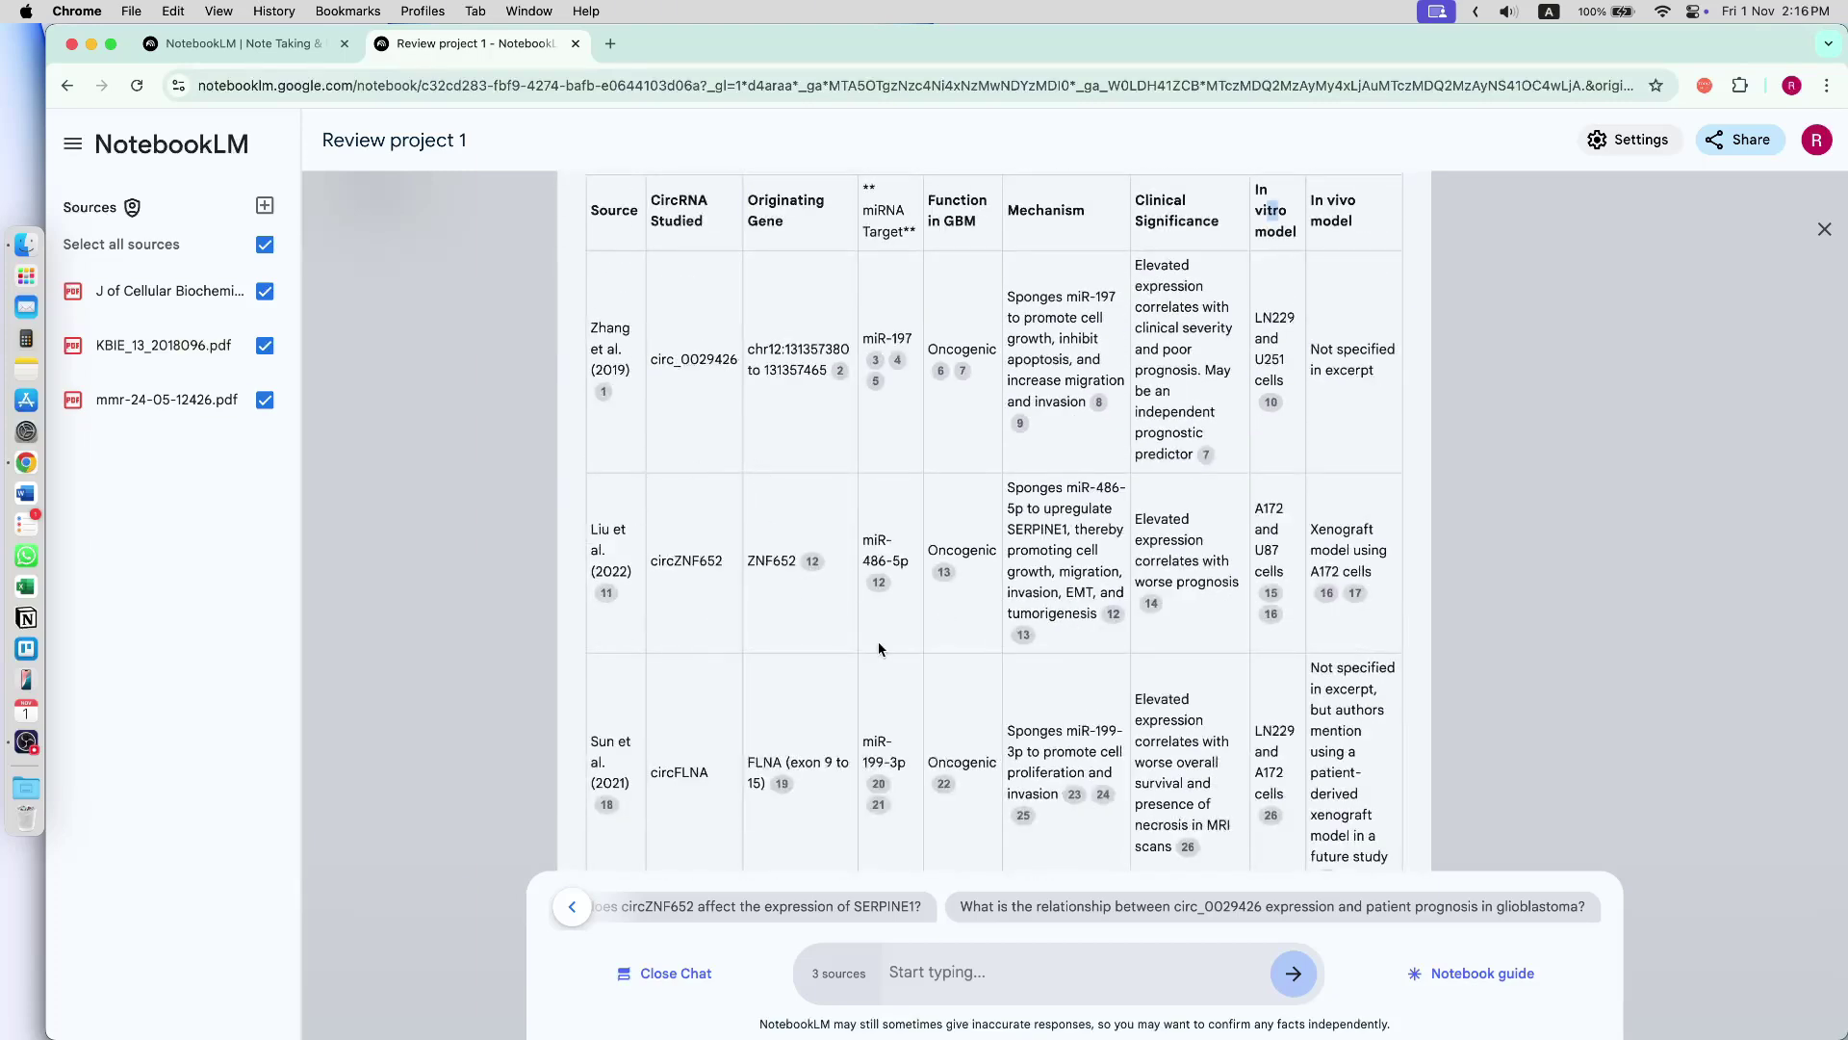
pyautogui.scroll(-4, 867, 687)
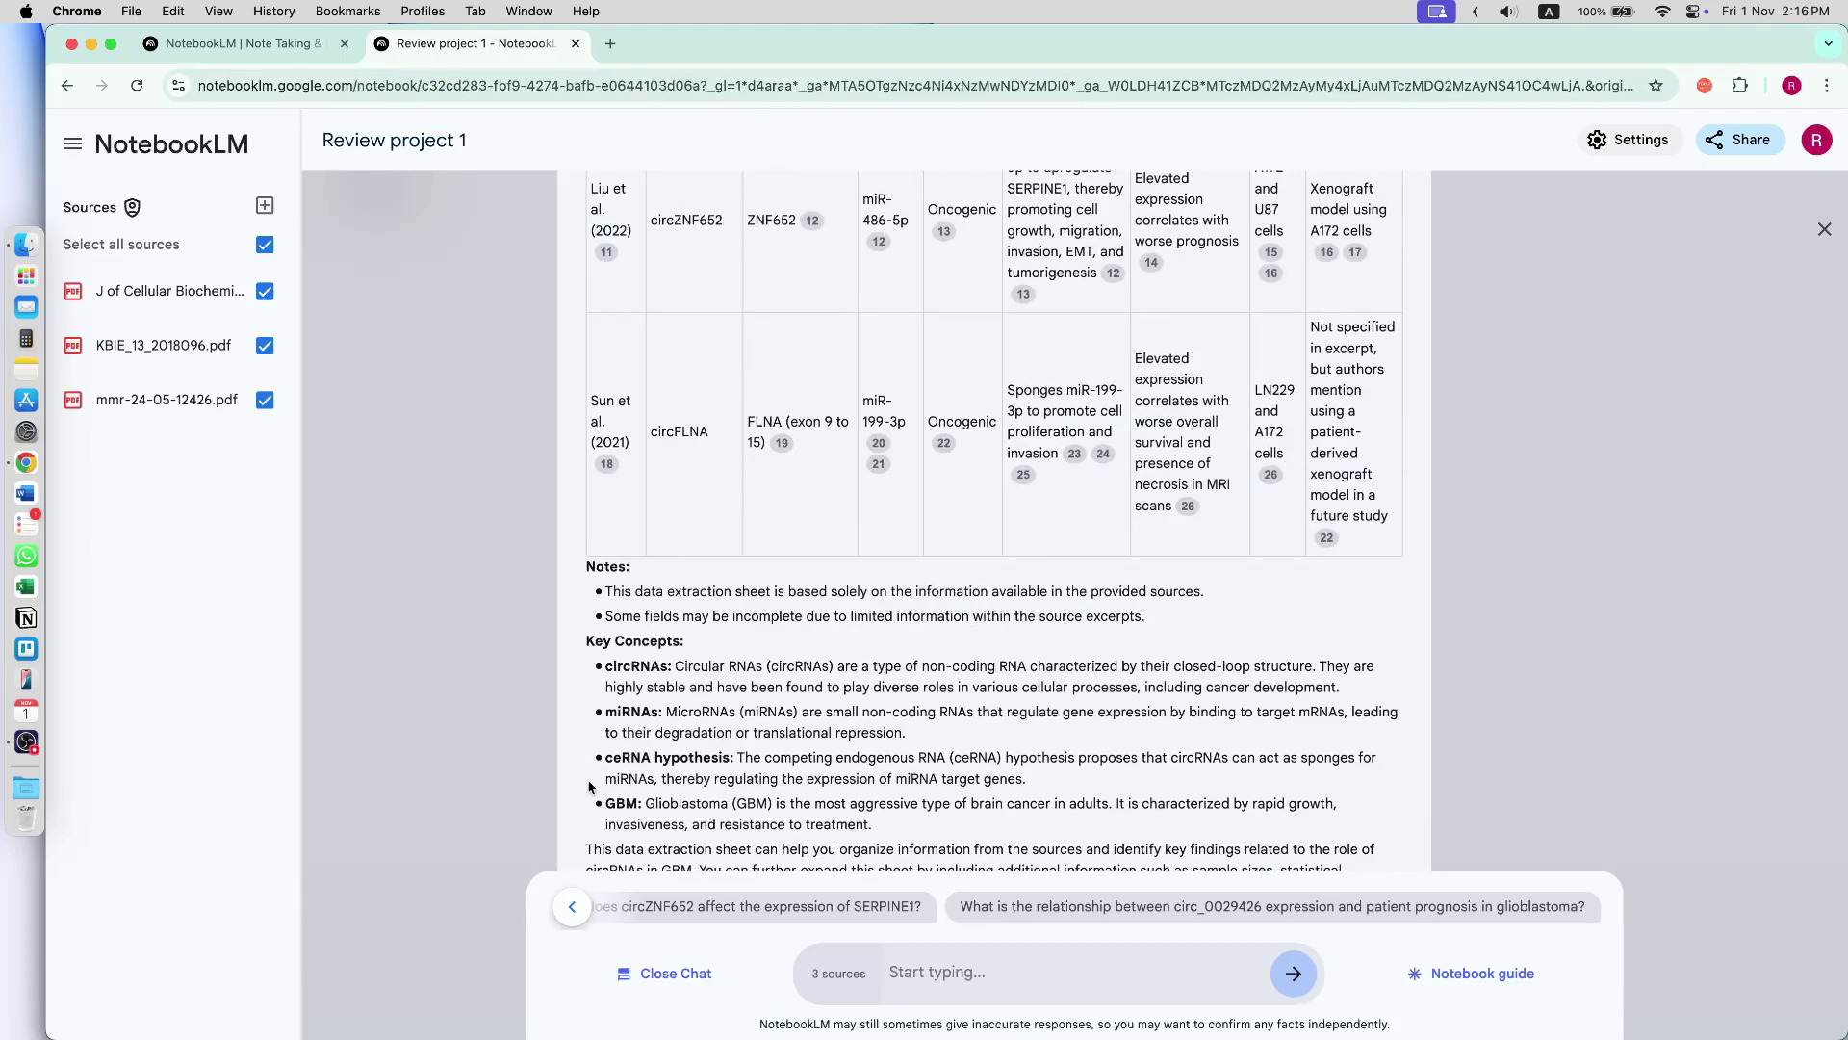
pyautogui.scroll(-3, 642, 674)
pyautogui.moveTo(658, 497); pyautogui.dragTo(778, 702)
pyautogui.click(778, 702)
pyautogui.scroll(5, 895, 567)
pyautogui.scroll(2, 895, 568)
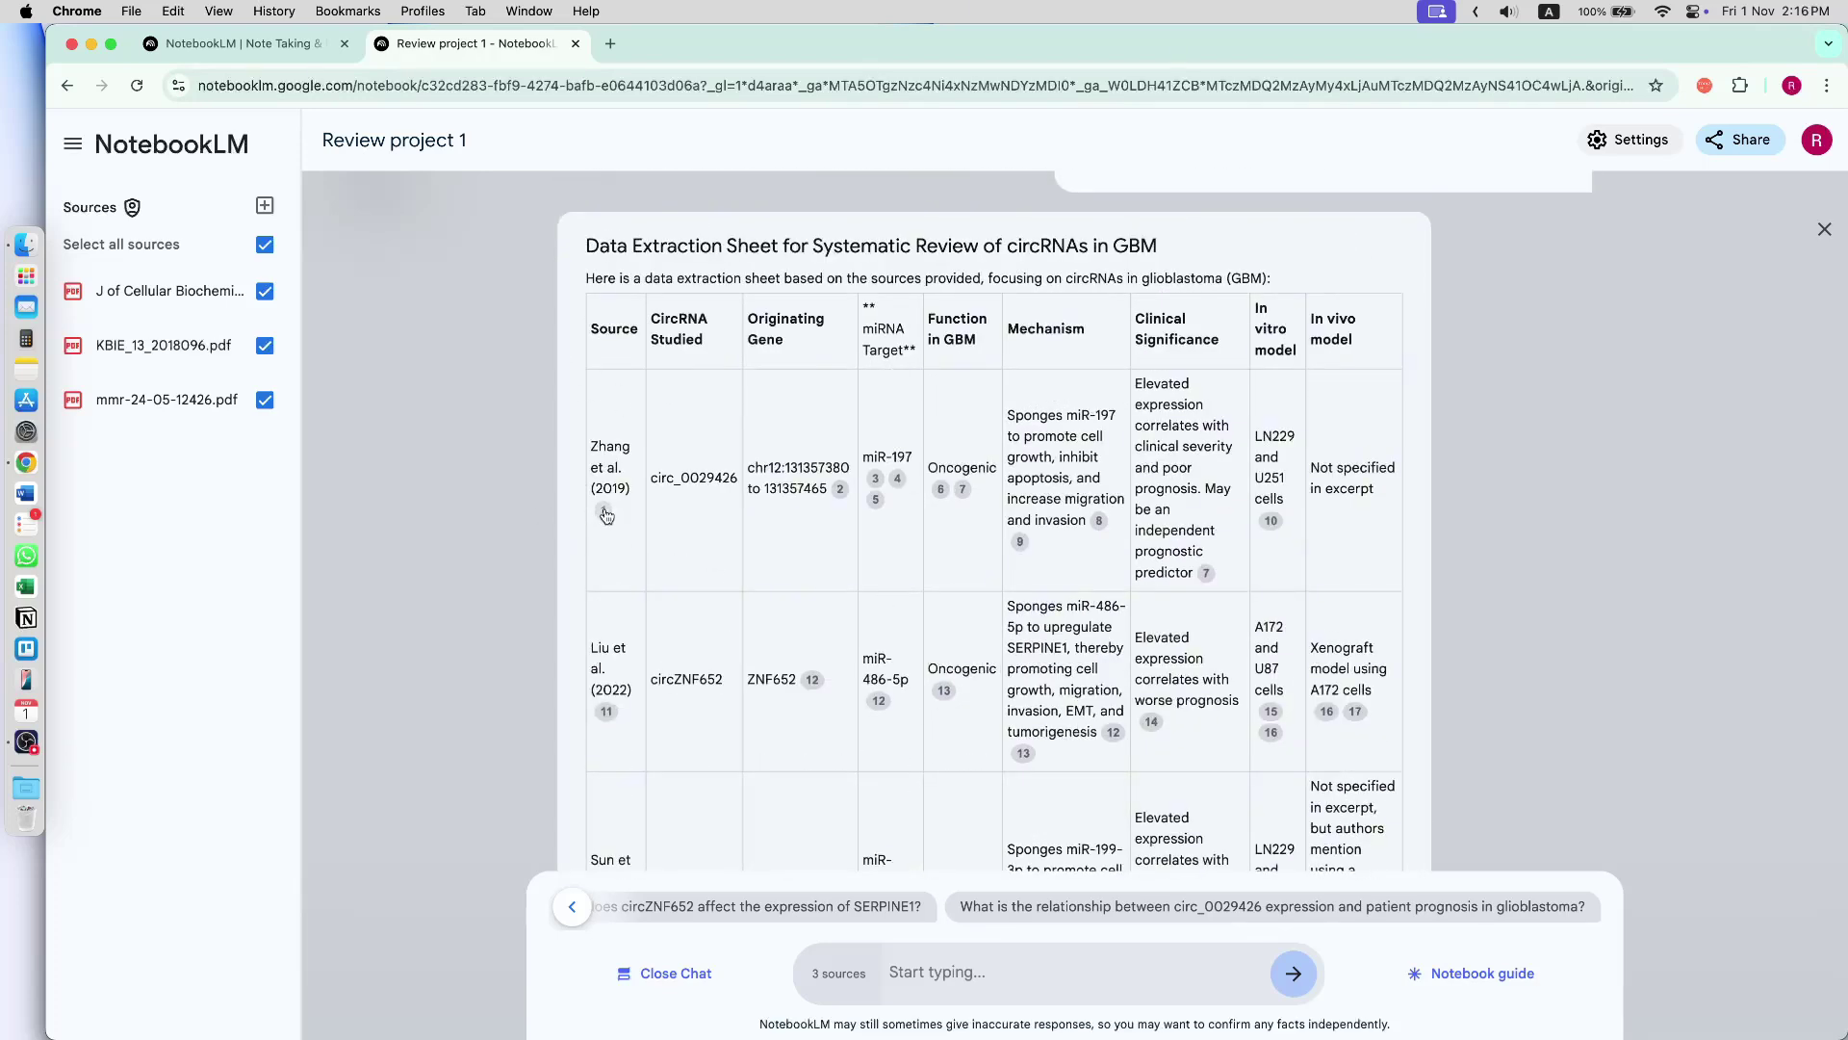
pyautogui.moveTo(607, 517)
pyautogui.moveTo(839, 489)
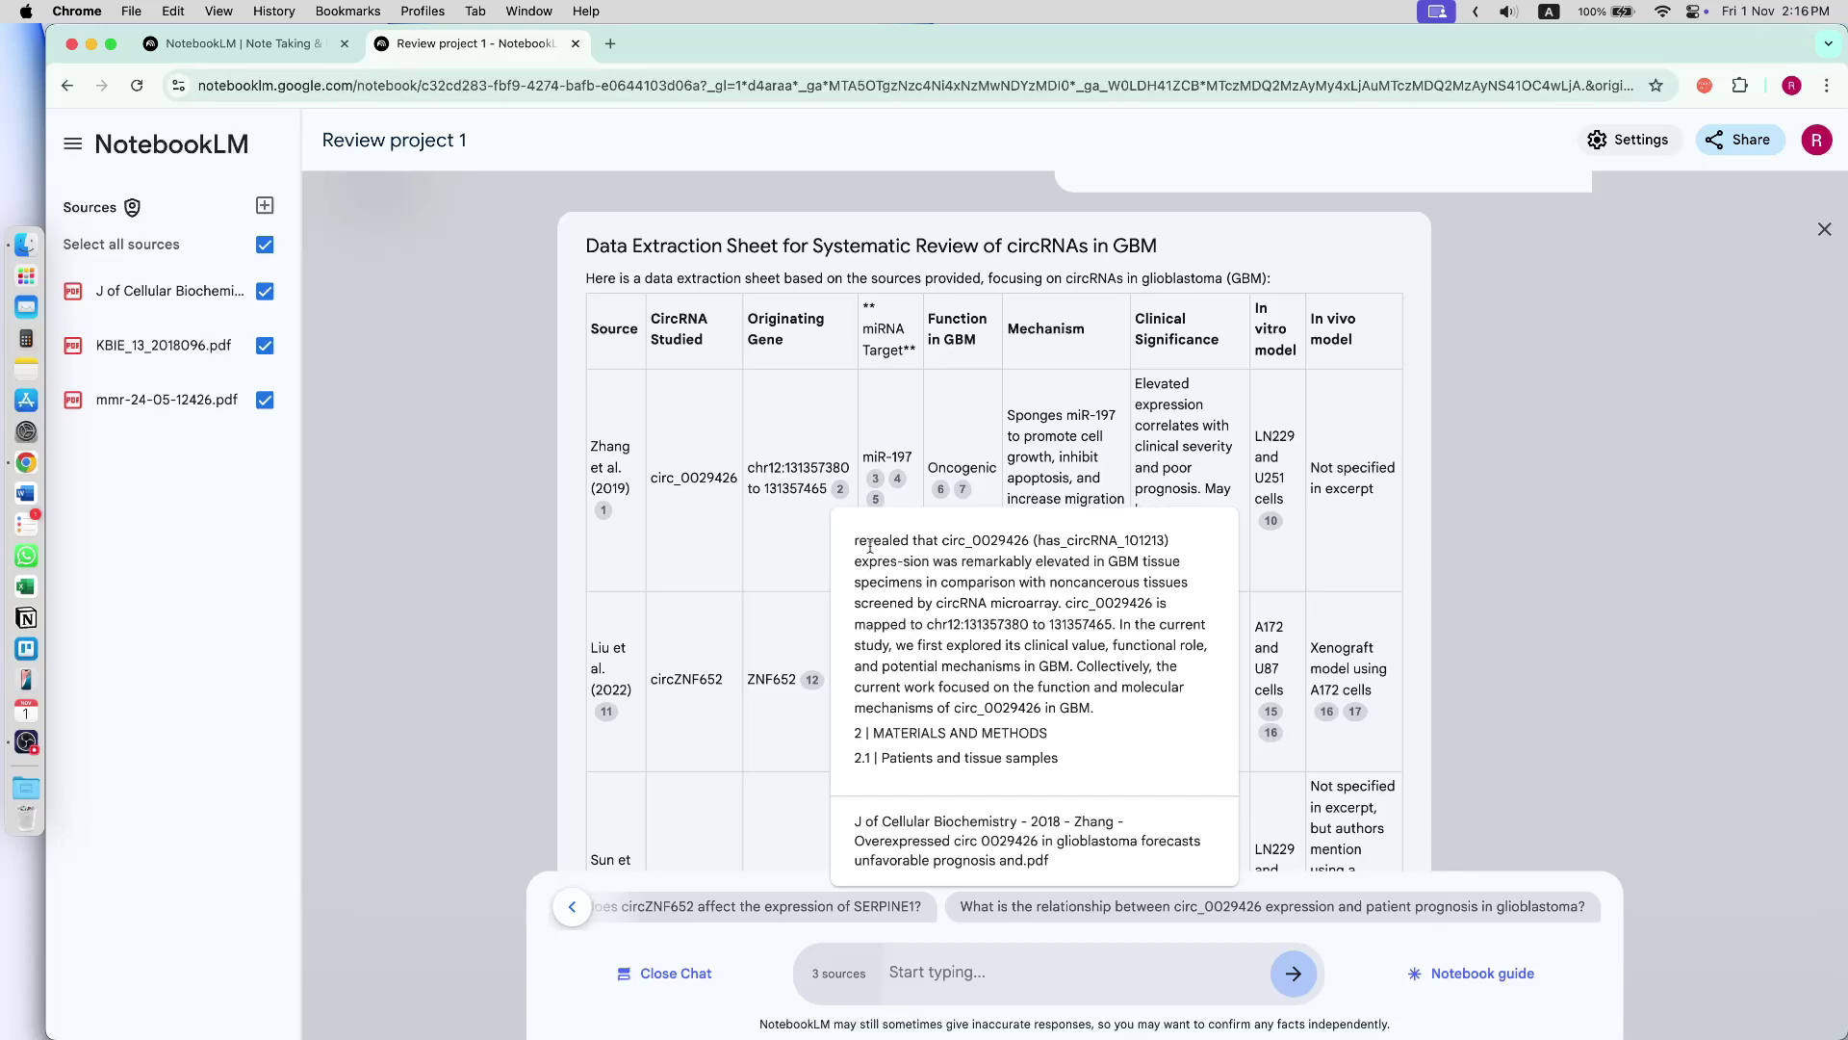
pyautogui.moveTo(857, 540); pyautogui.dragTo(1093, 710)
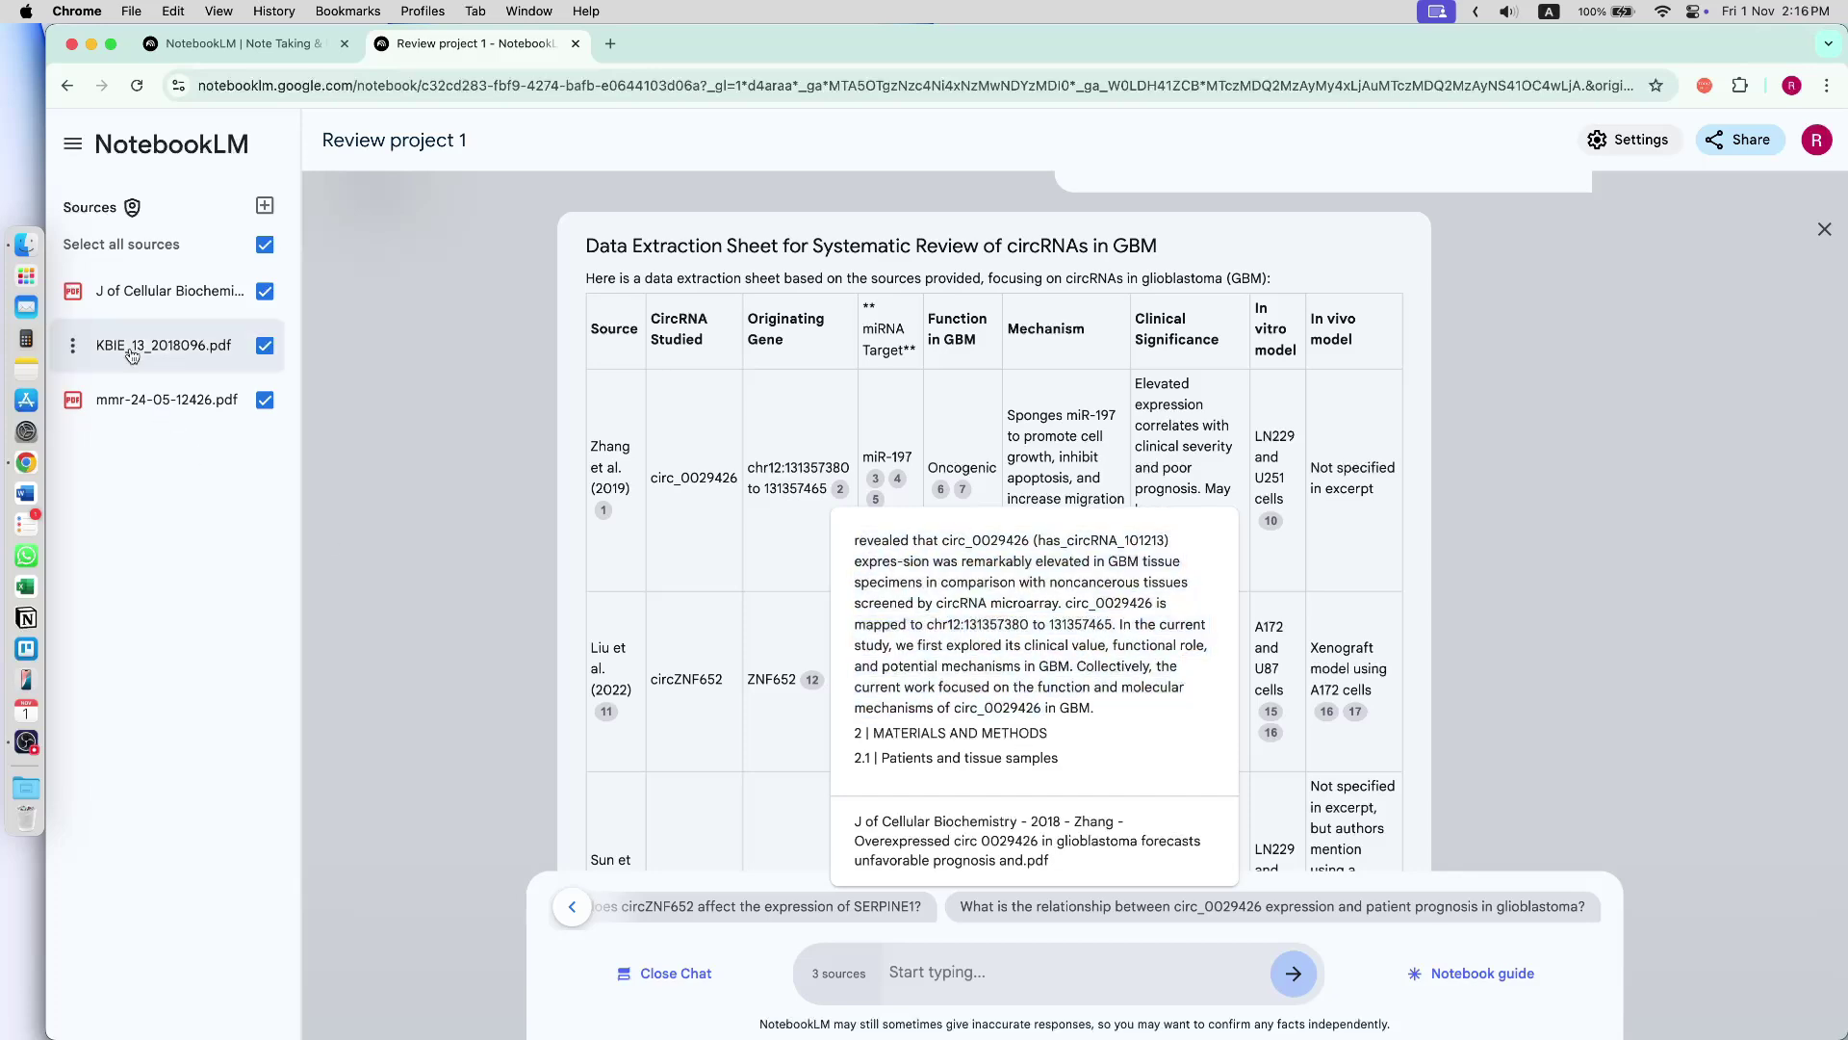
pyautogui.moveTo(839, 489)
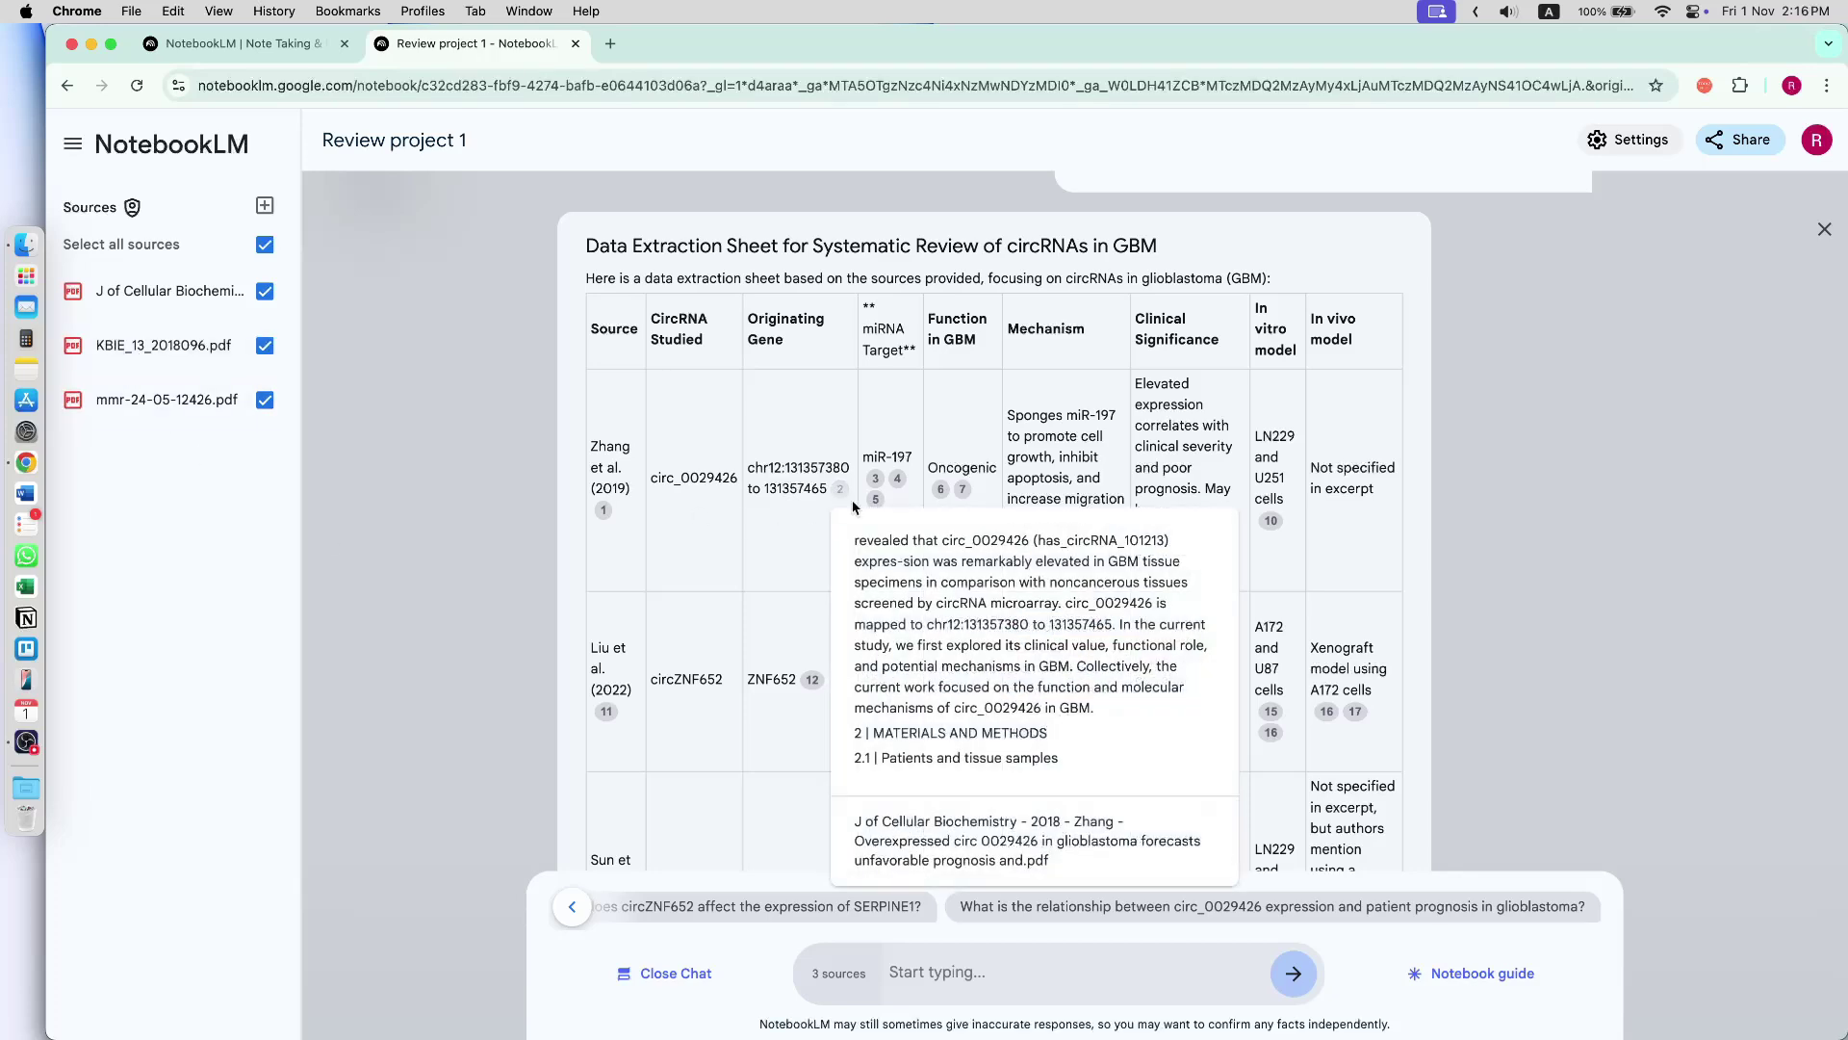
pyautogui.moveTo(860, 542); pyautogui.dragTo(1035, 727)
pyautogui.moveTo(861, 532); pyautogui.dragTo(1147, 746)
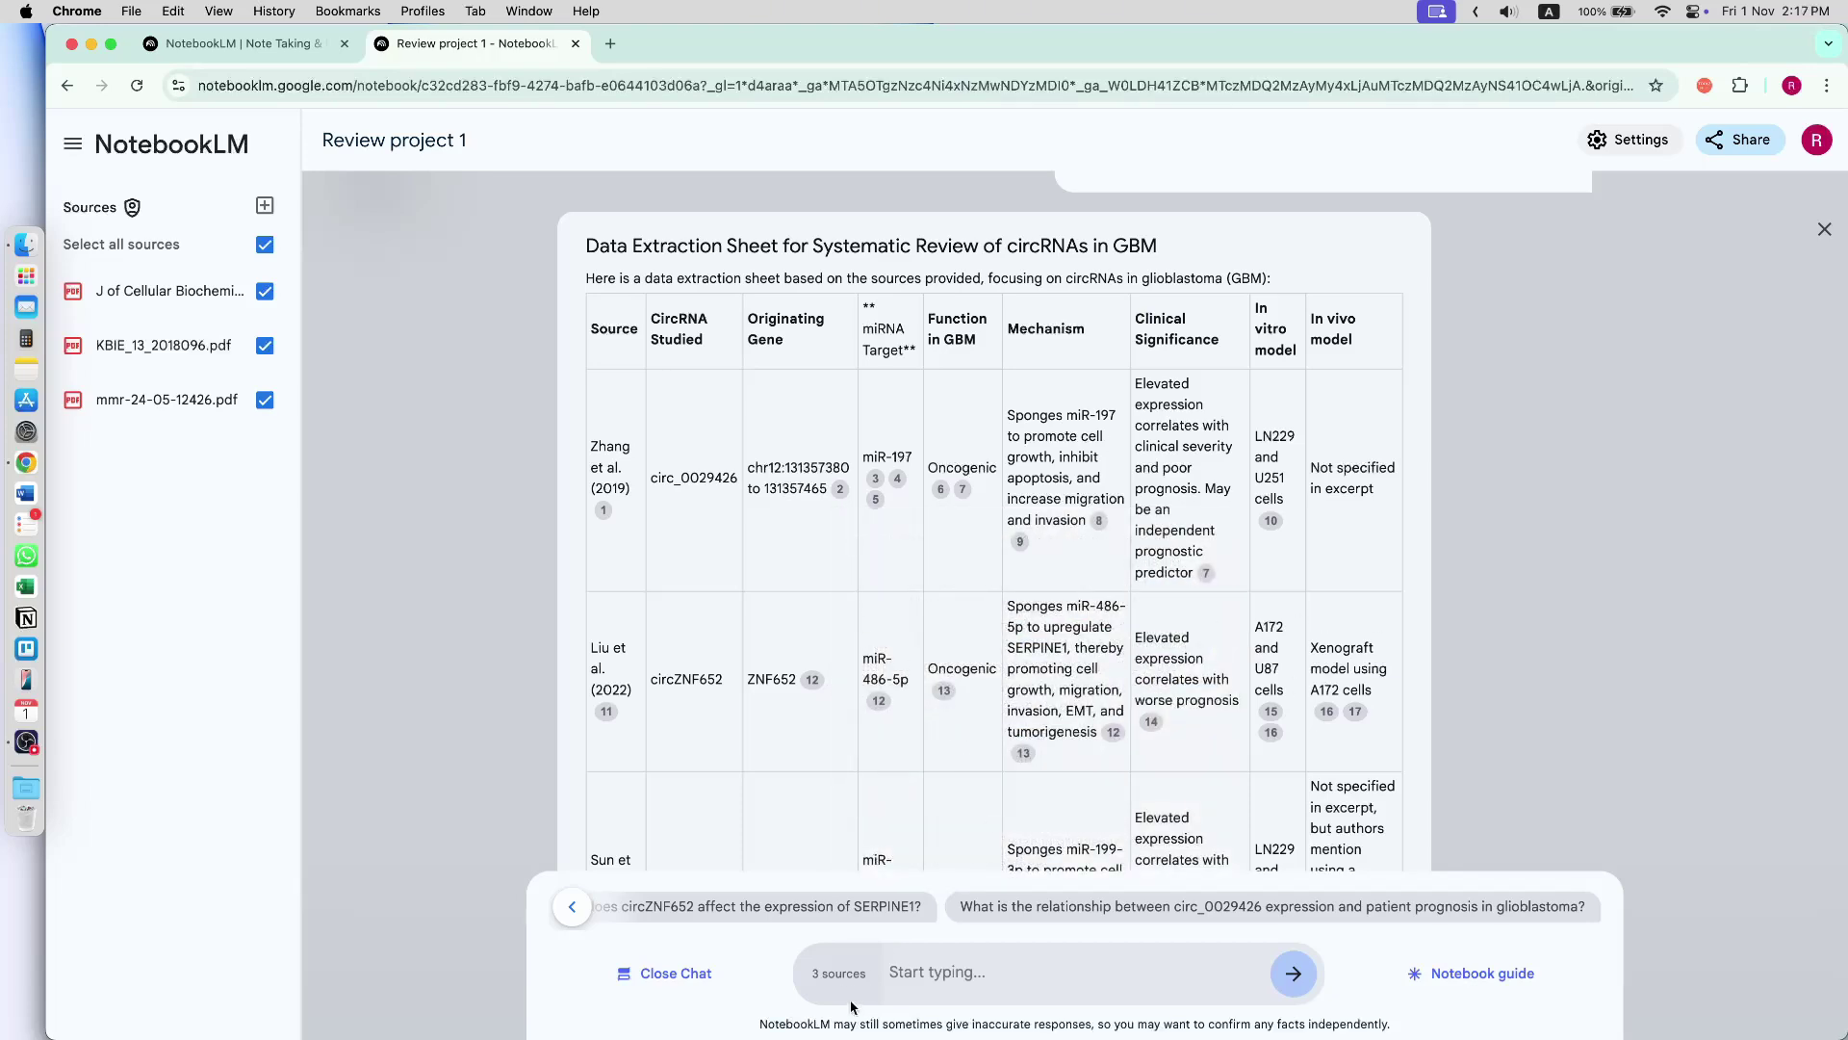
pyautogui.scroll(-3, 1154, 721)
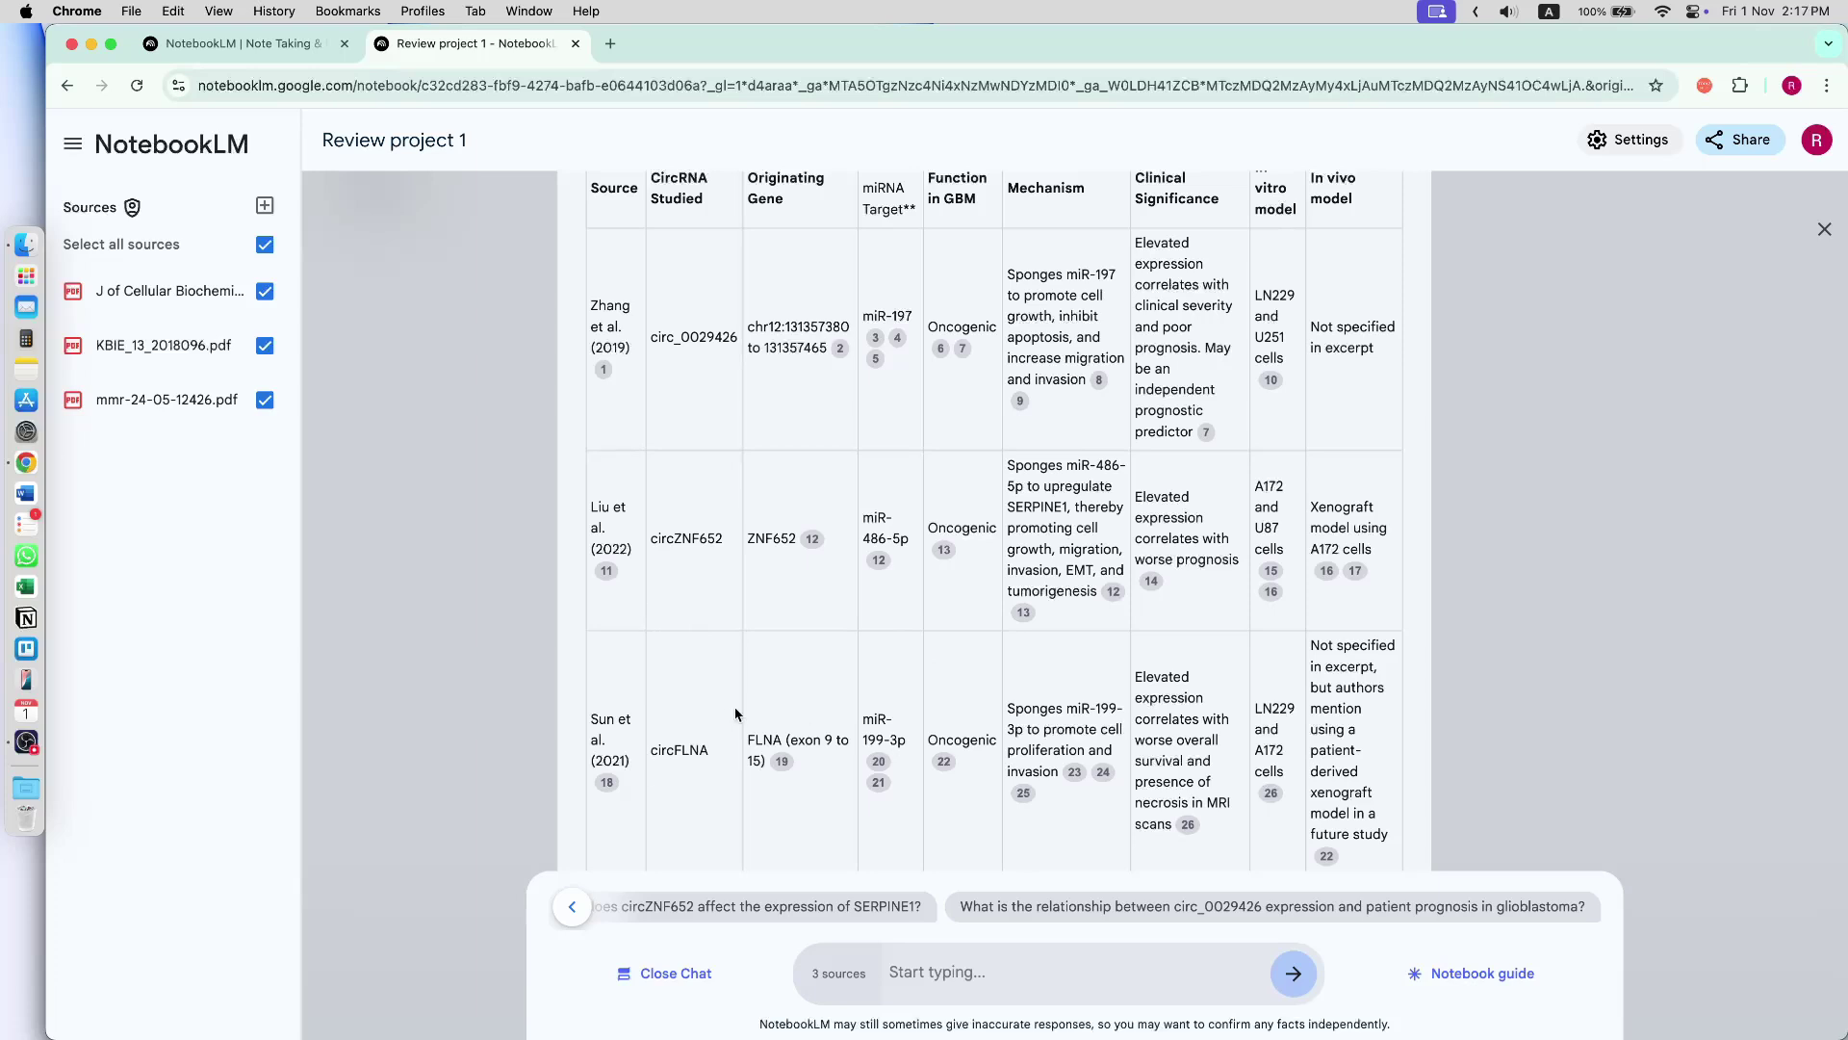
# - Exclude KBIE_13_2018096.pdf and mmr-24-05-12426.pdf from chat, then ask 'summarize this paper'
pyautogui.click(266, 345)
pyautogui.click(264, 400)
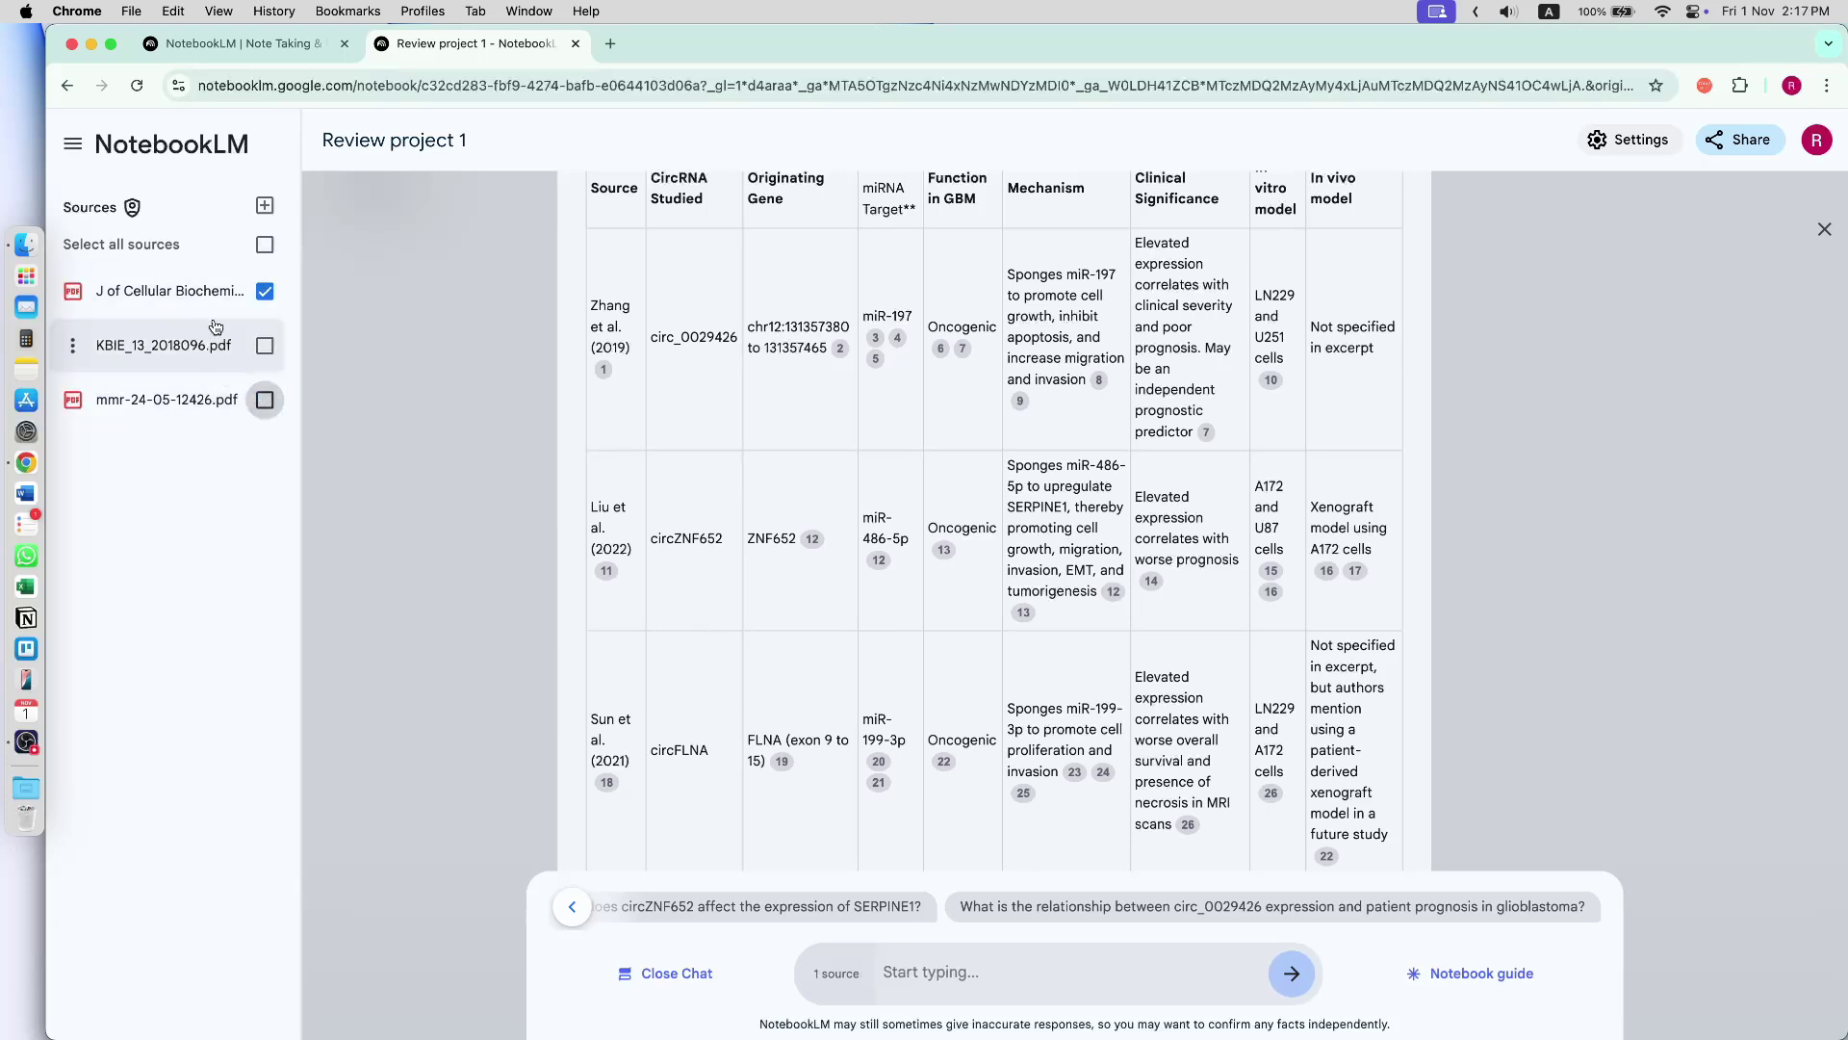
pyautogui.click(921, 1000)
pyautogui.write('summarize this paper')
pyautogui.press('Return')
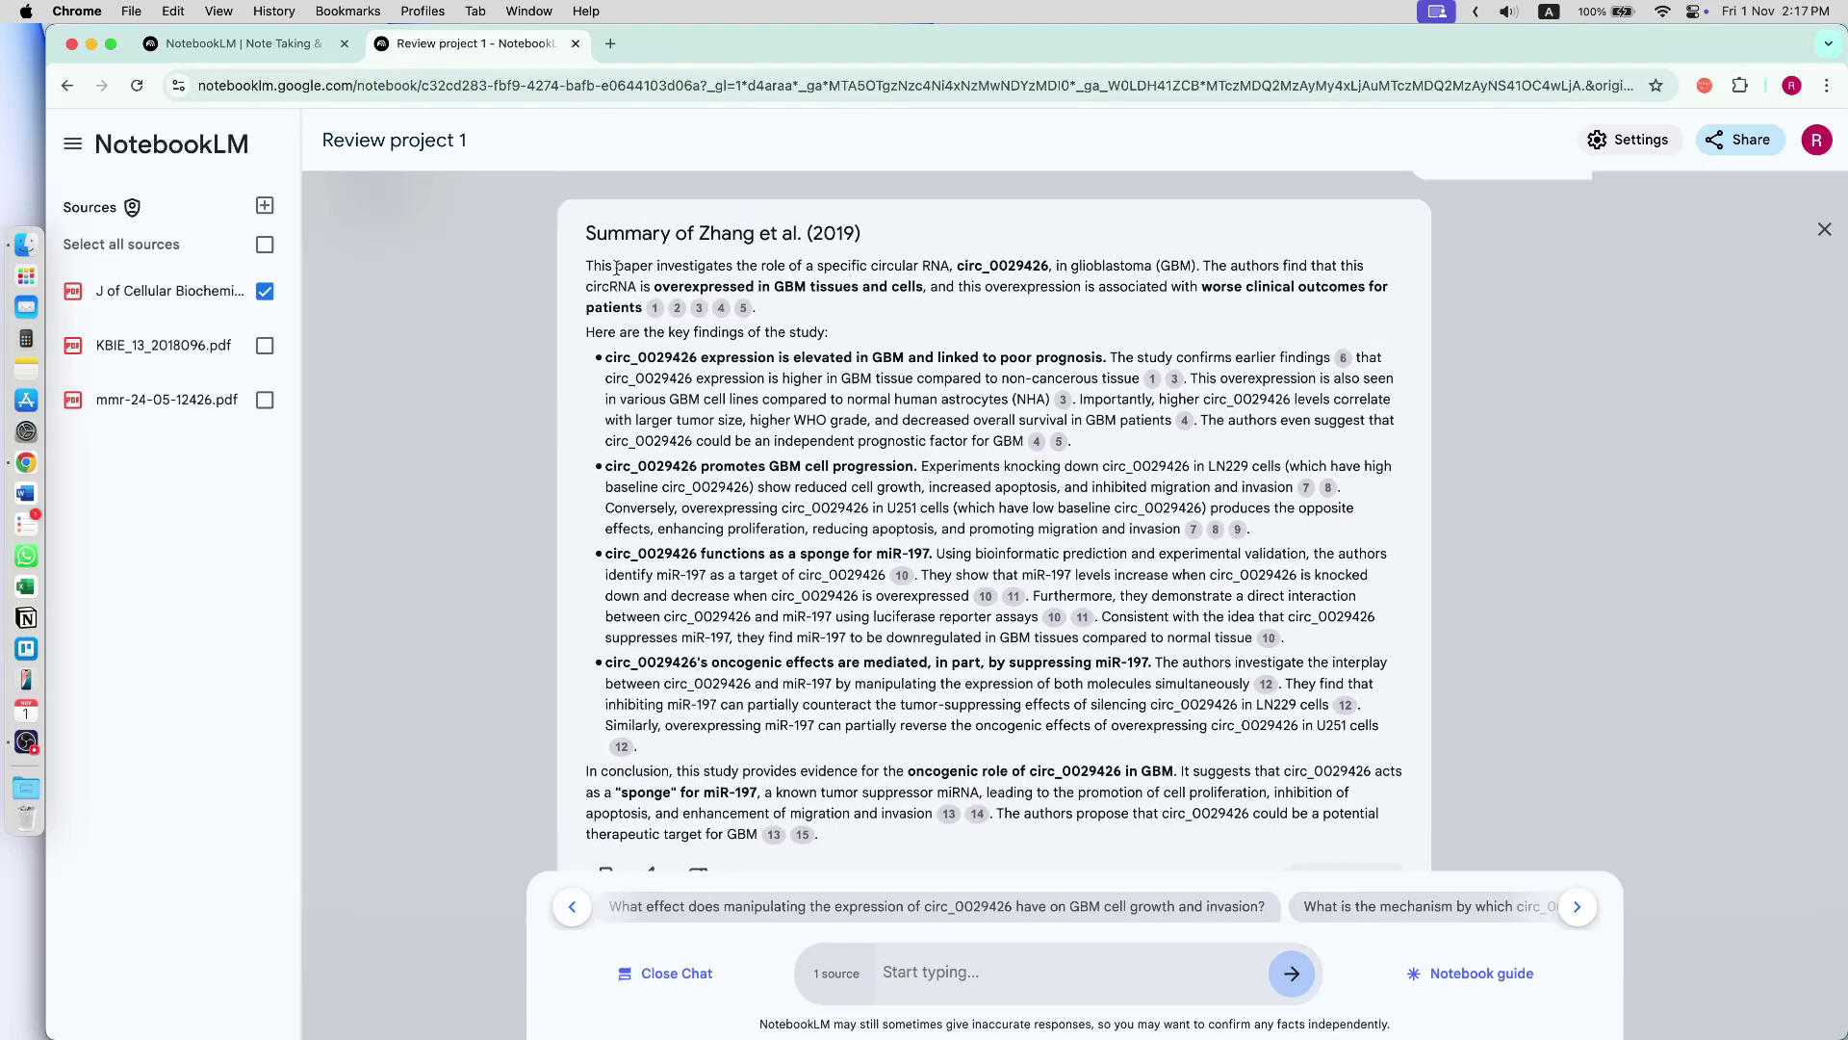
pyautogui.moveTo(662, 234); pyautogui.dragTo(584, 234)
pyautogui.click(785, 232)
pyautogui.scroll(-2, 748, 667)
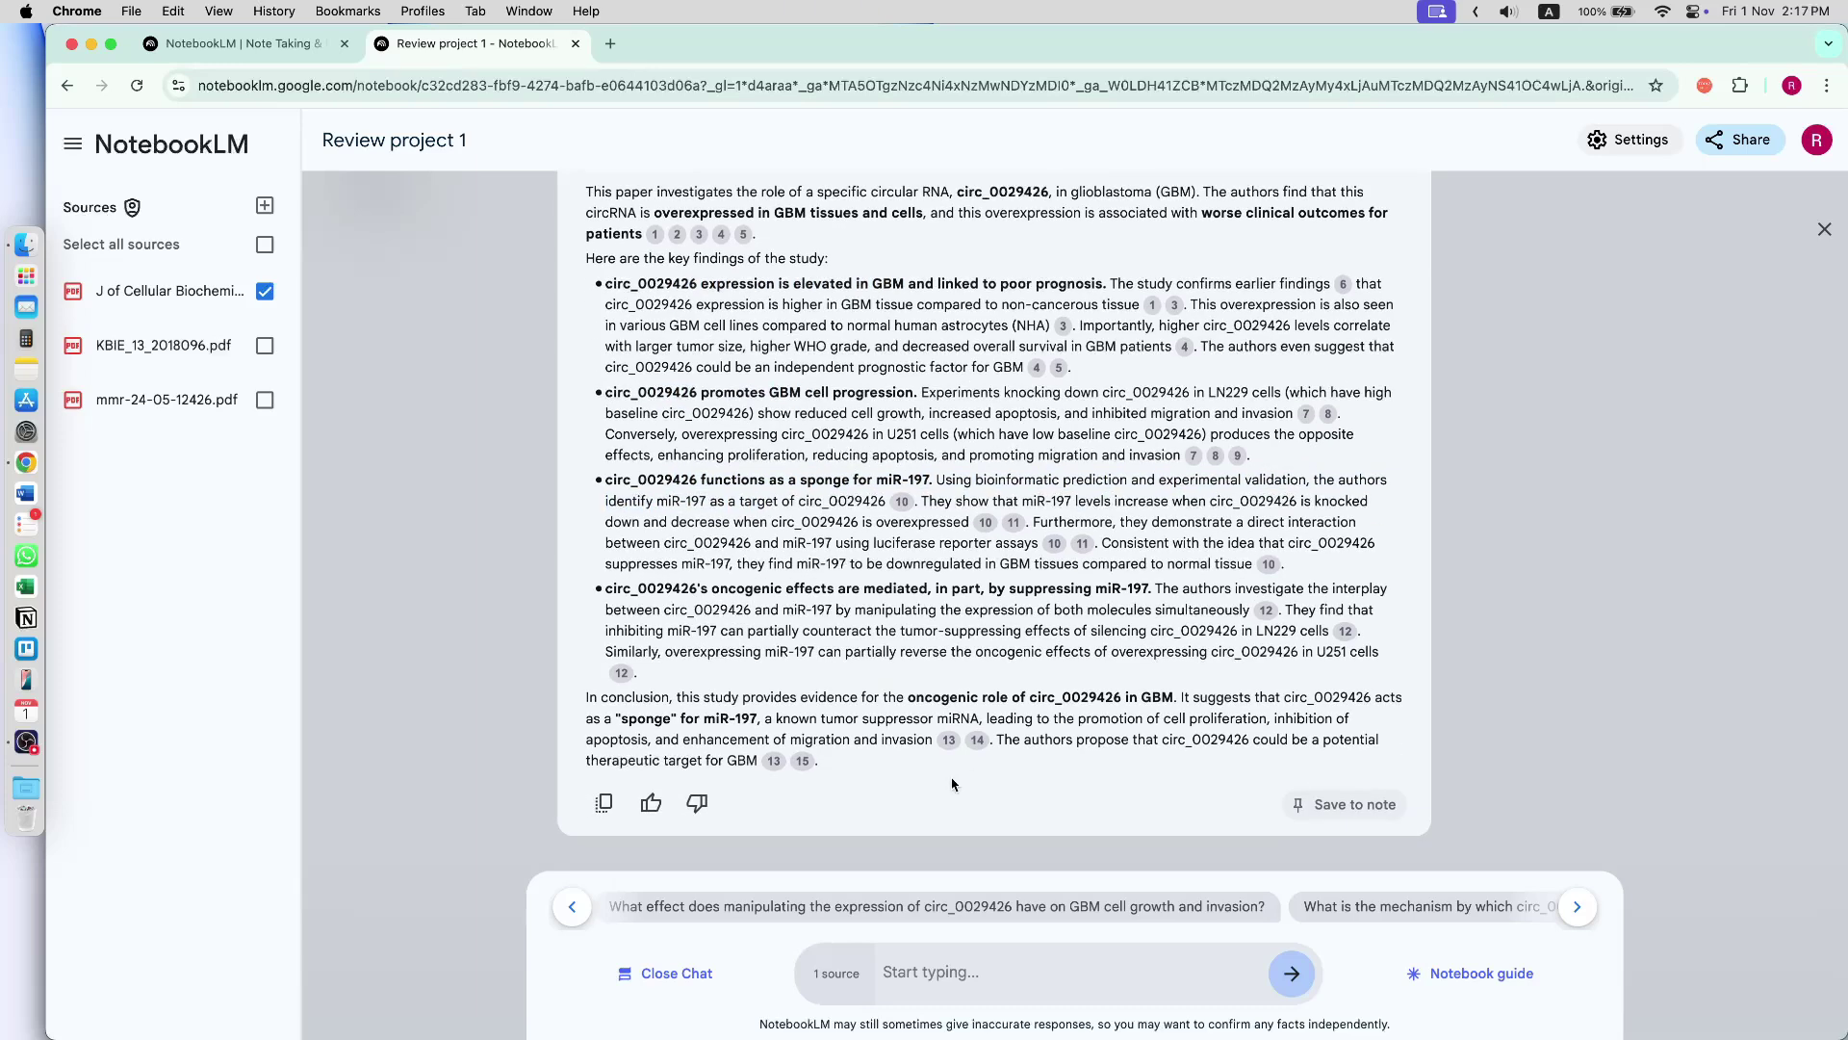
# - Save the Zhang et al. study summary as a note and ask the suggested mechanism question
pyautogui.click(1343, 804)
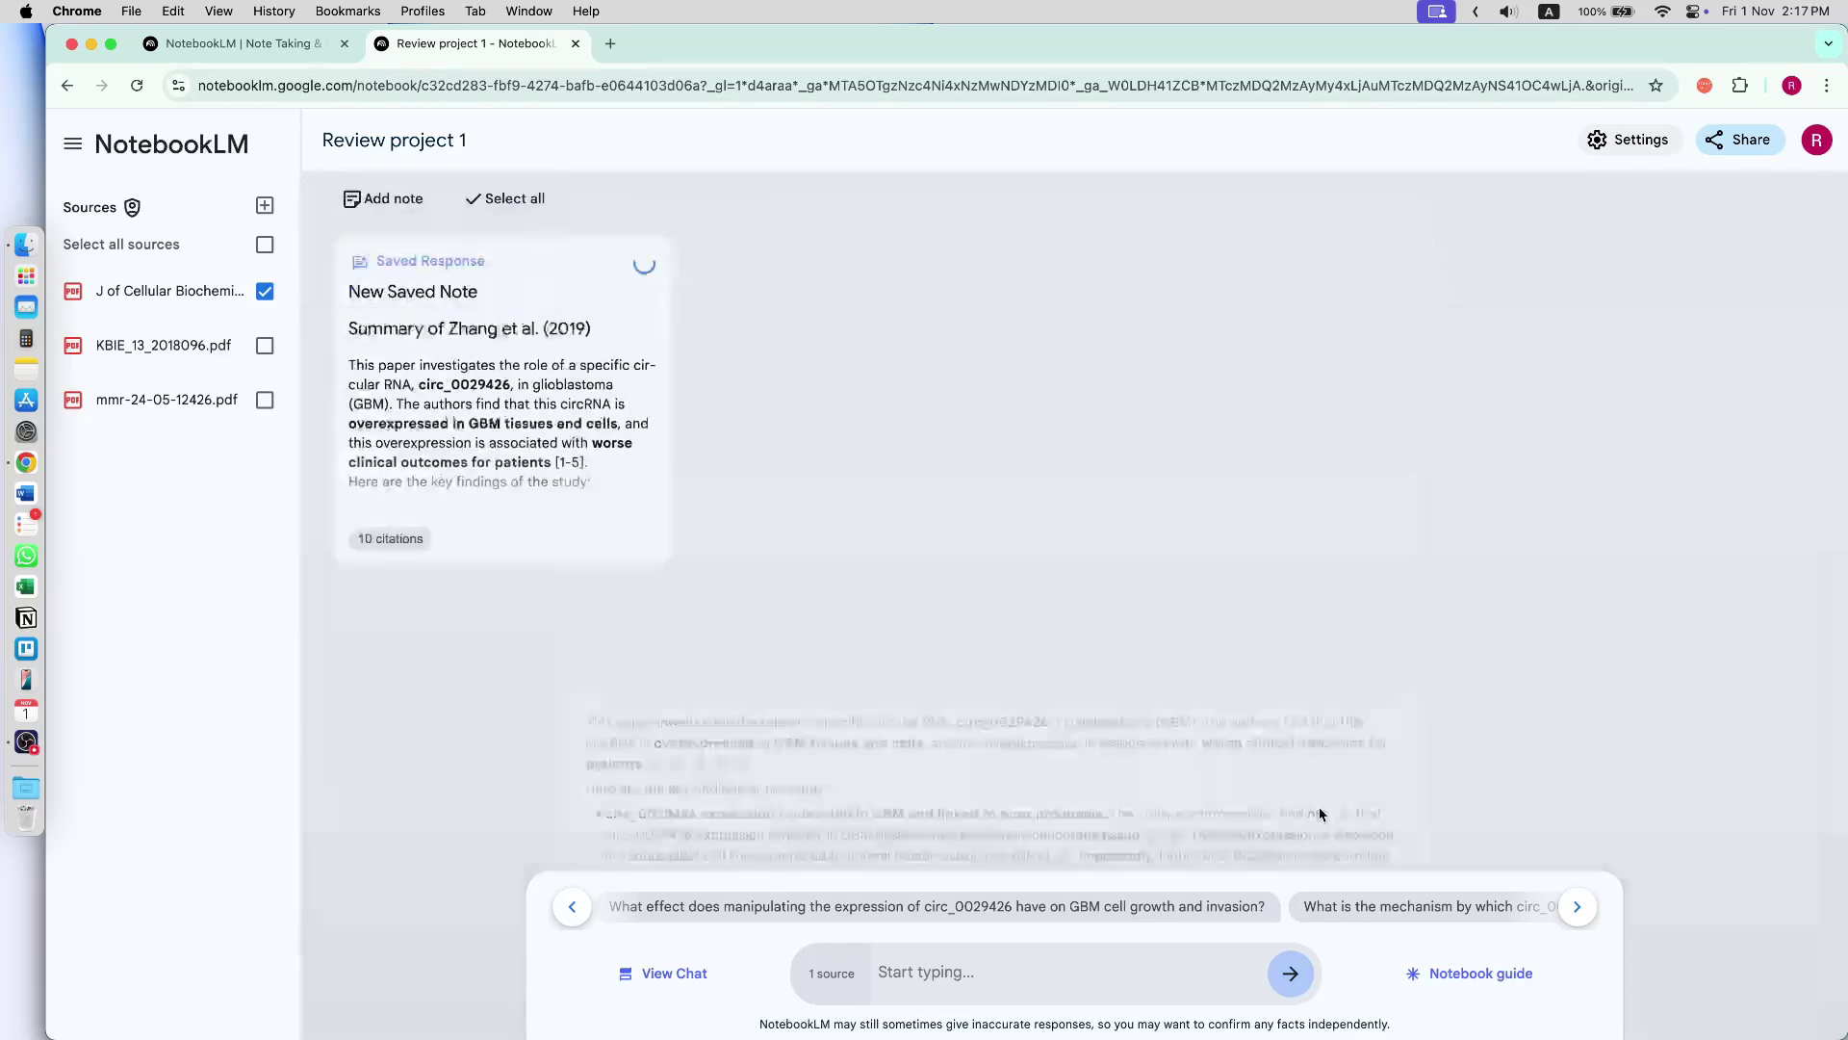
pyautogui.click(671, 973)
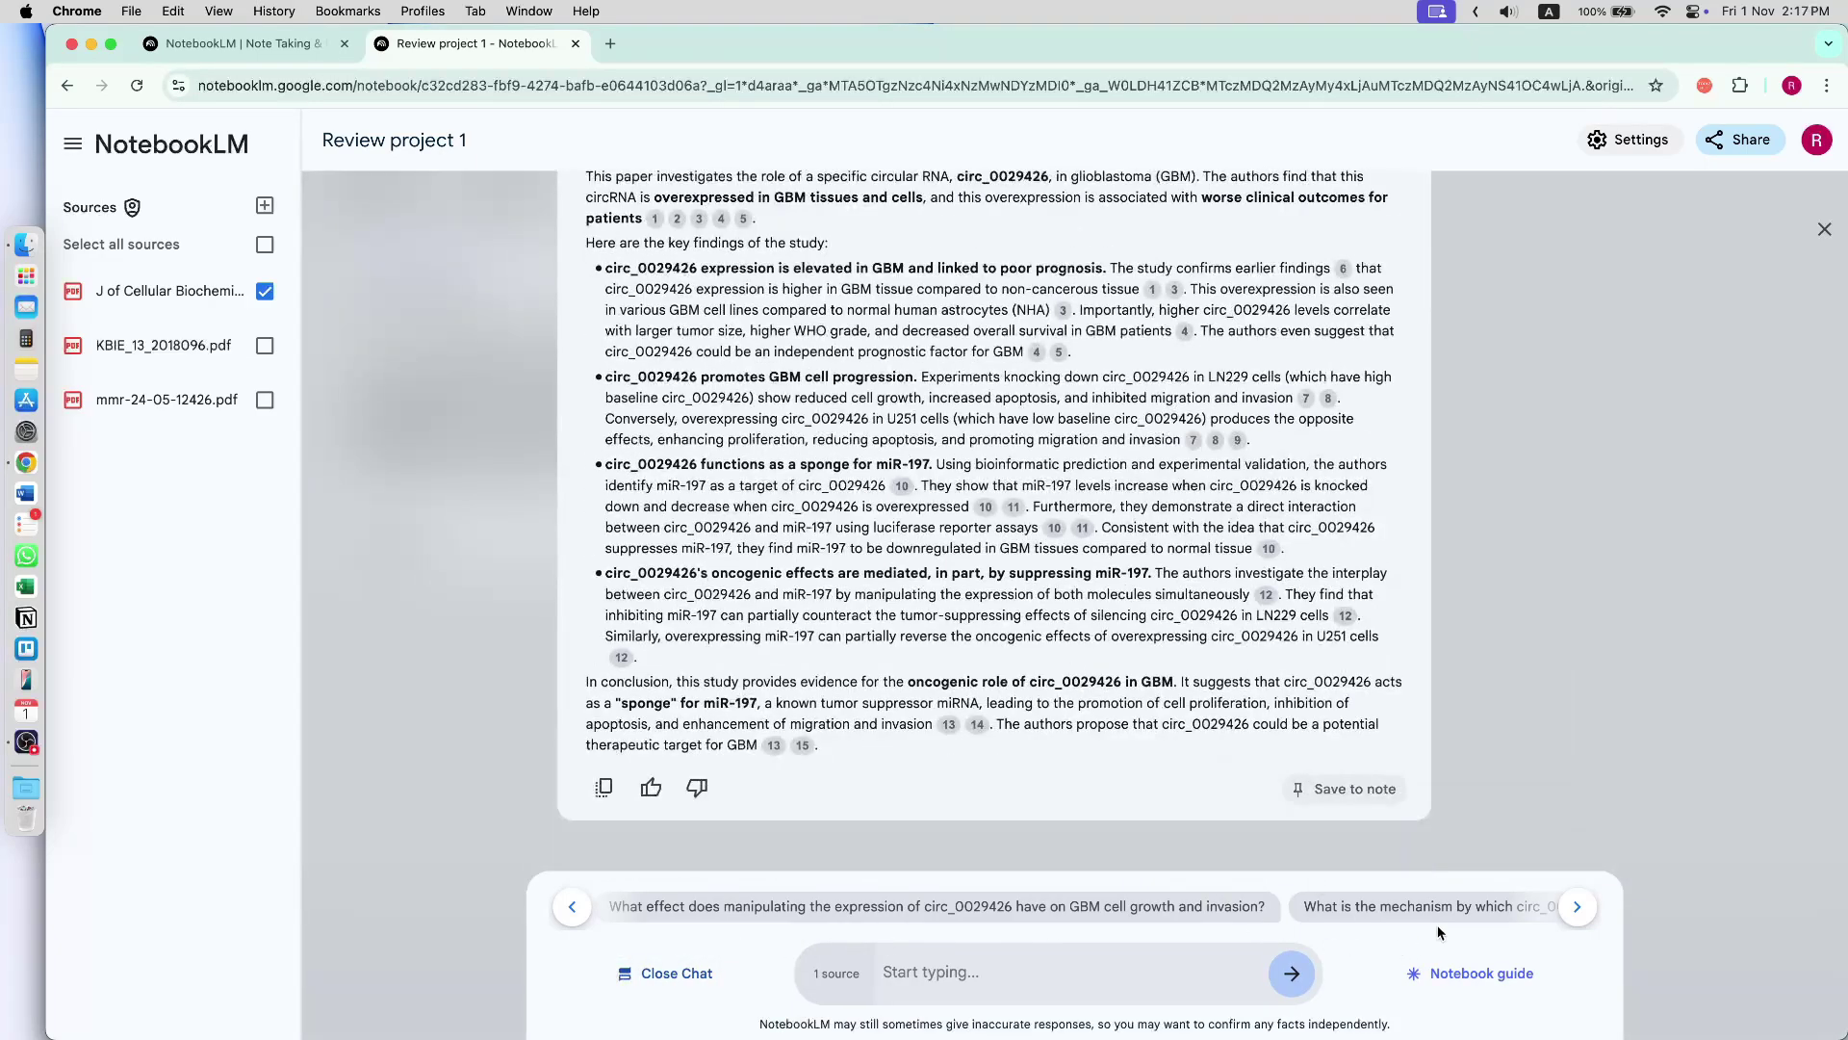
pyautogui.click(1410, 909)
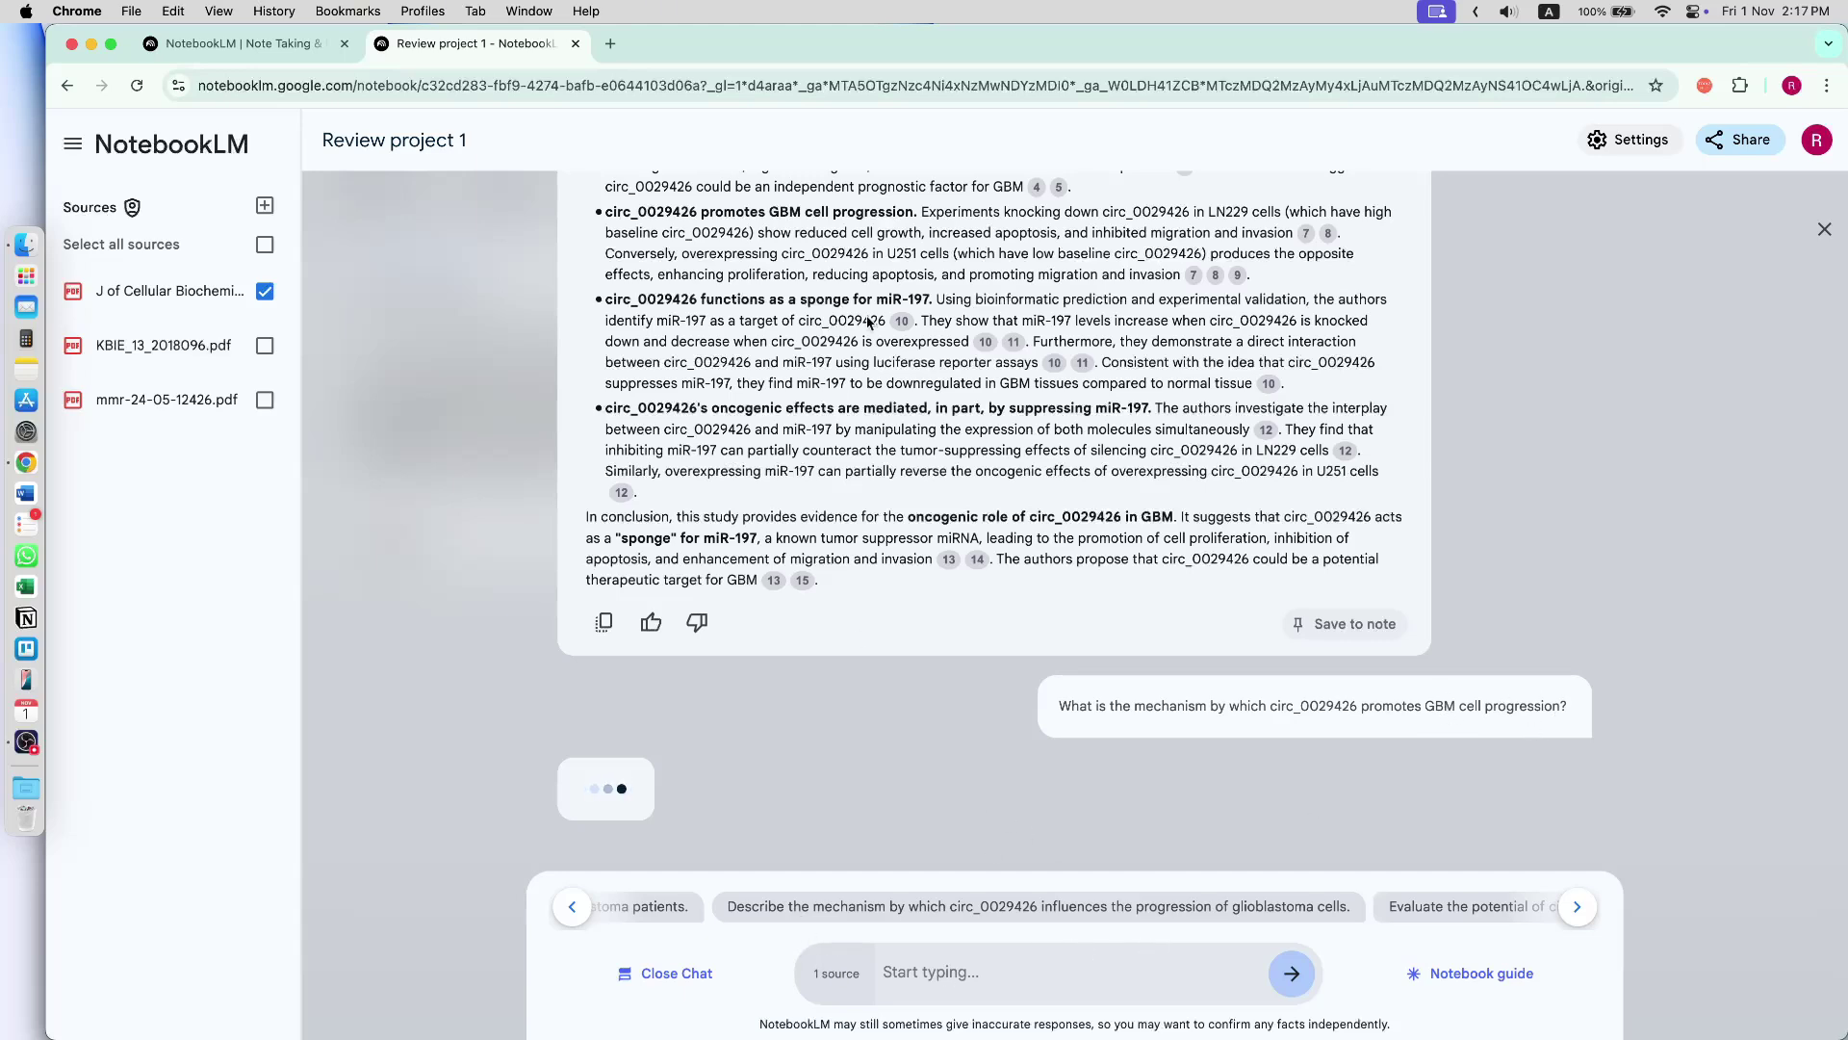
pyautogui.scroll(5, 874, 404)
pyautogui.scroll(-3, 874, 404)
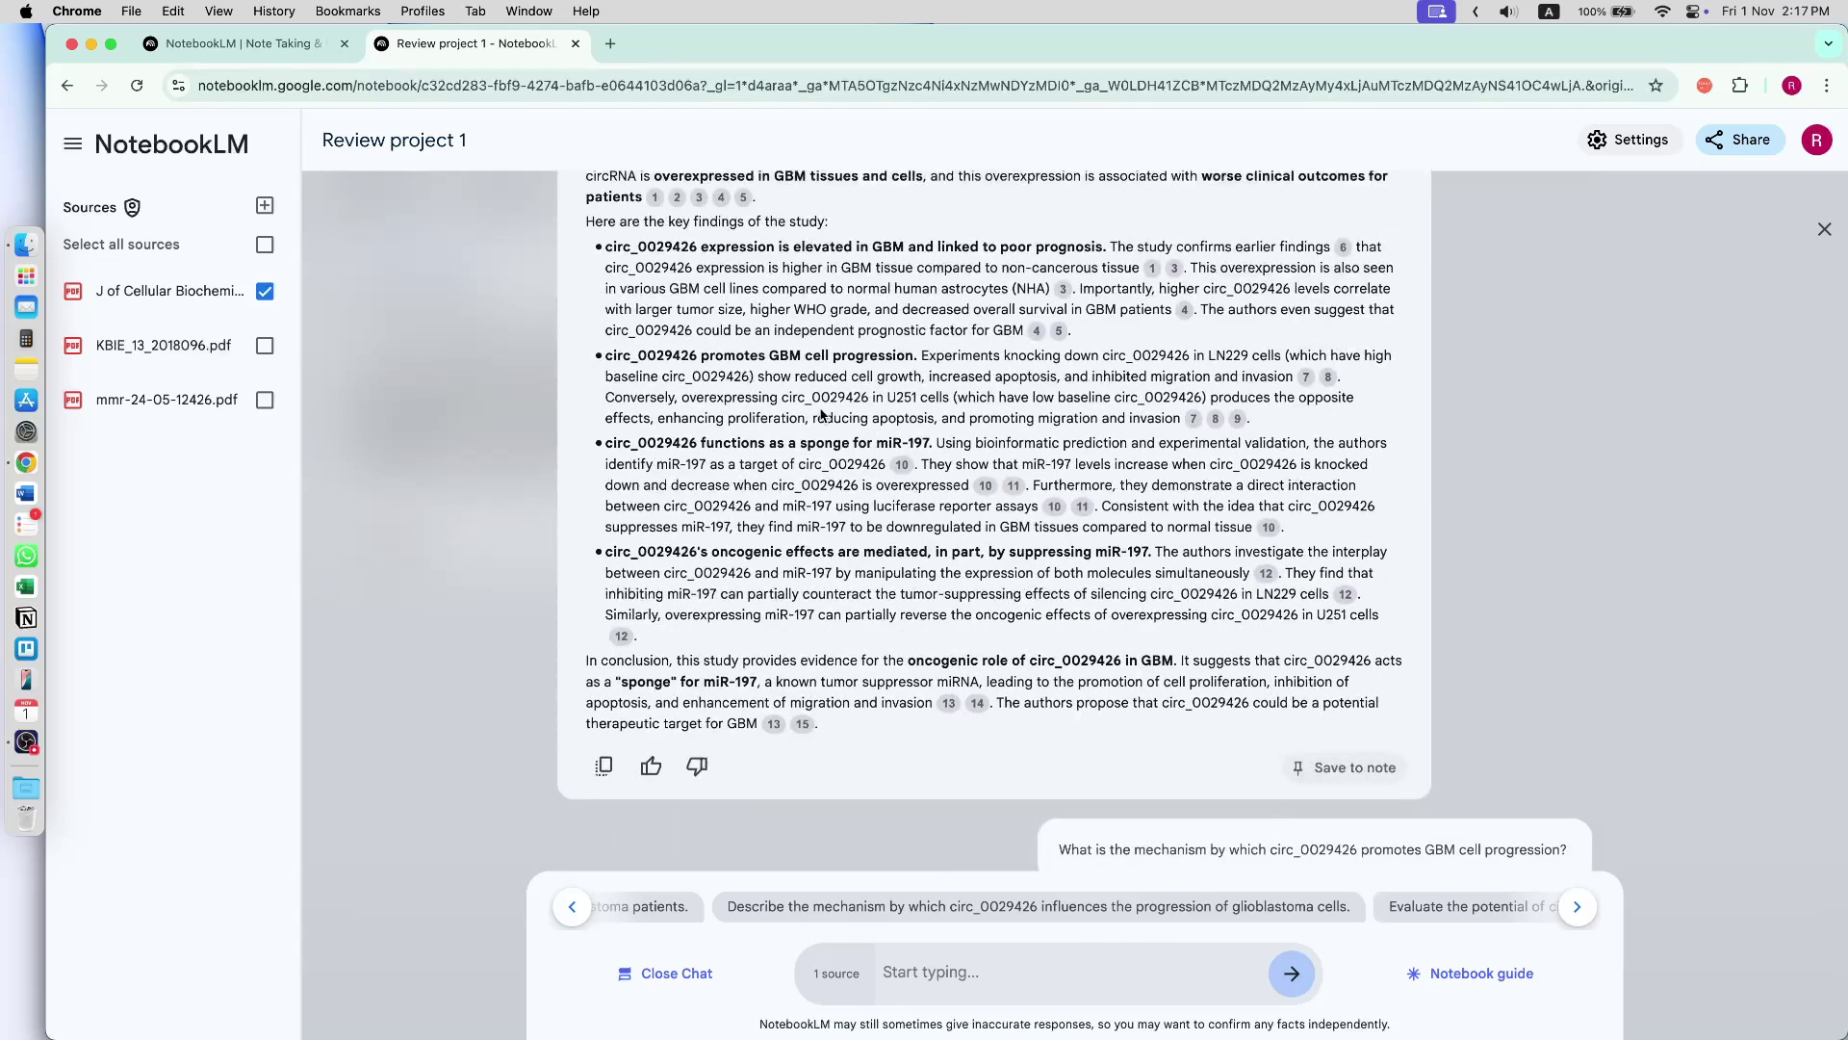
pyautogui.scroll(-1, 1059, 482)
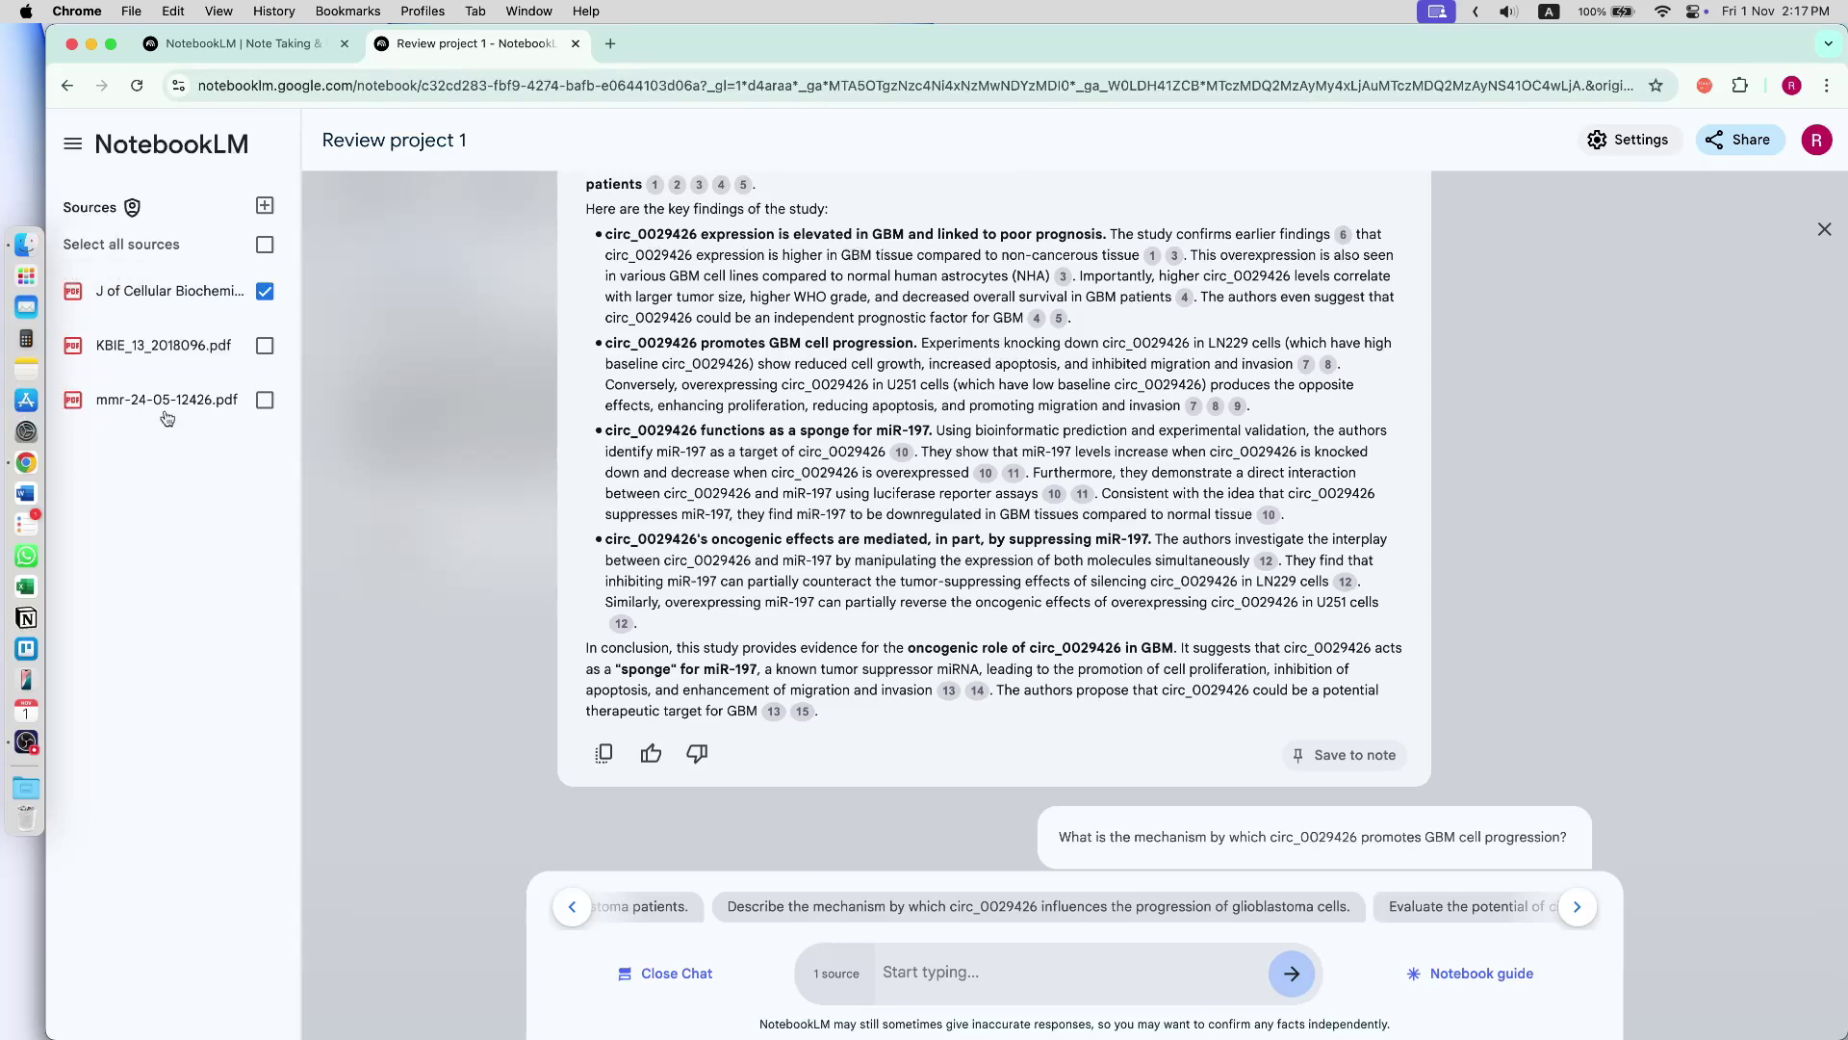
# - Toggle the sources panel off and on, then return to the Notebooks home page
pyautogui.click(72, 146)
pyautogui.click(72, 146)
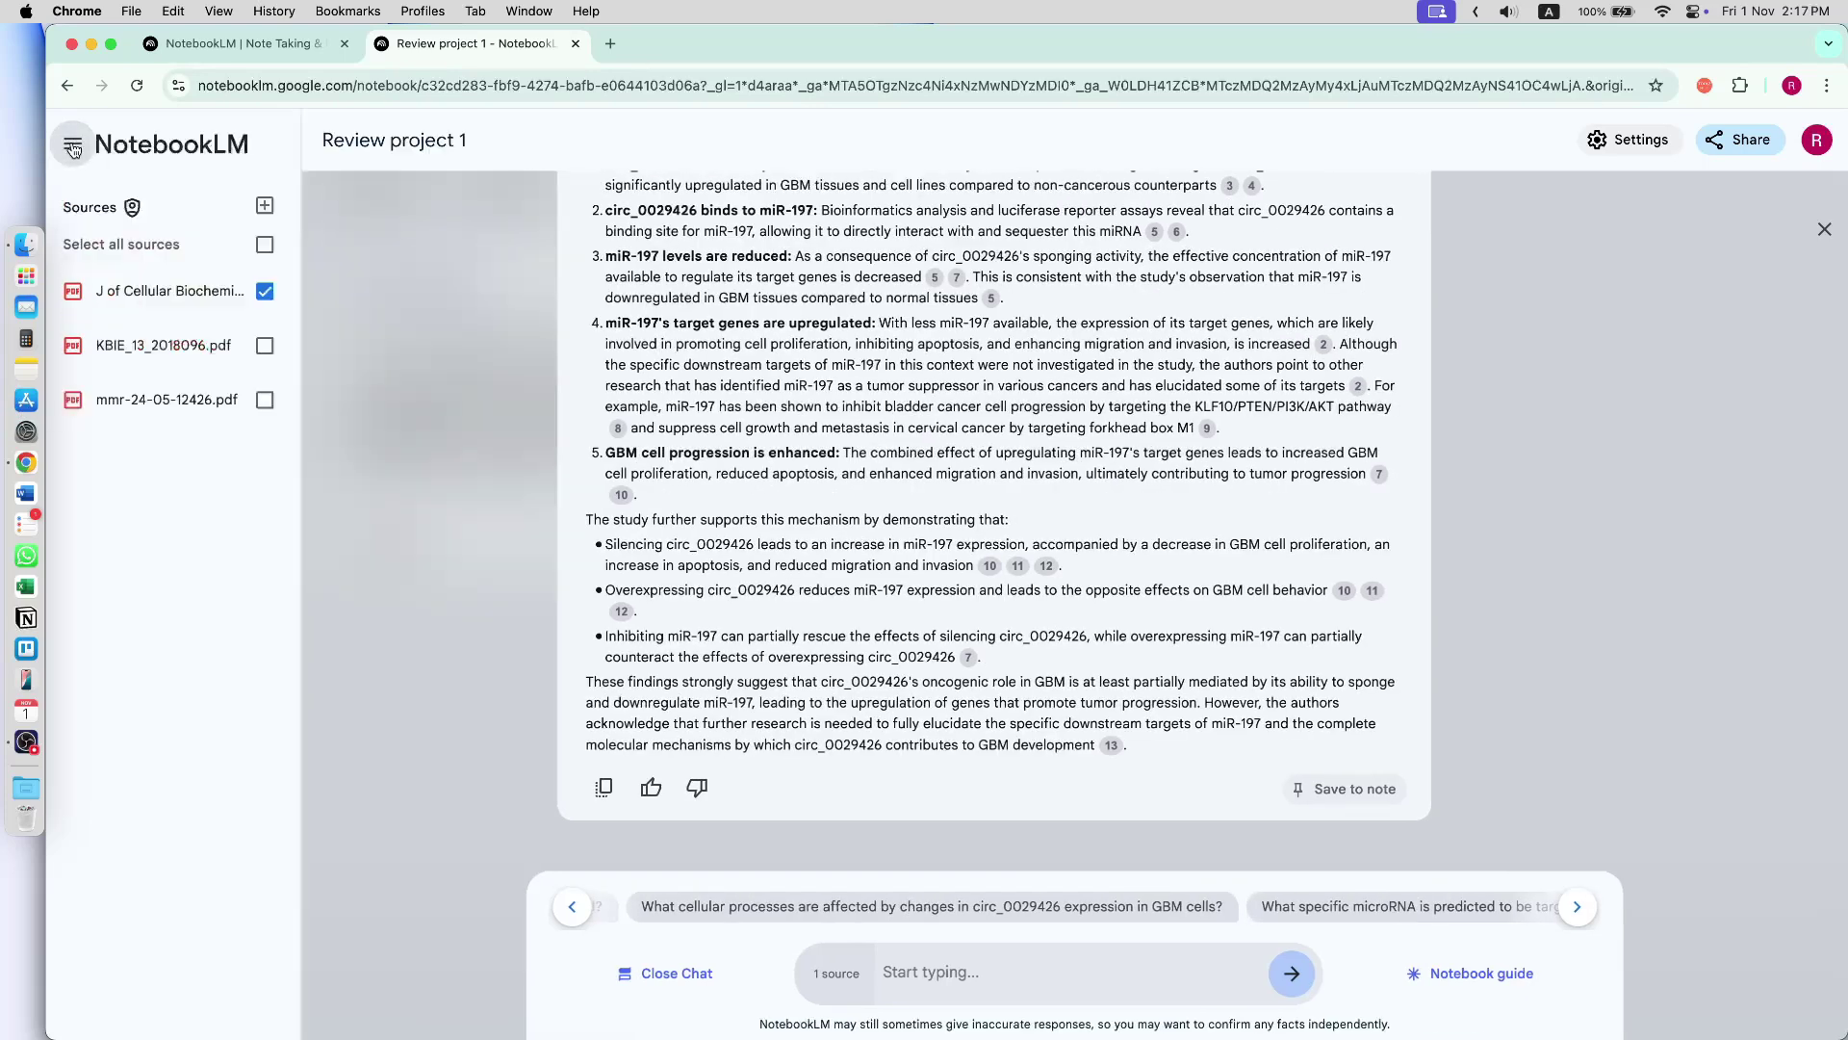
pyautogui.click(187, 157)
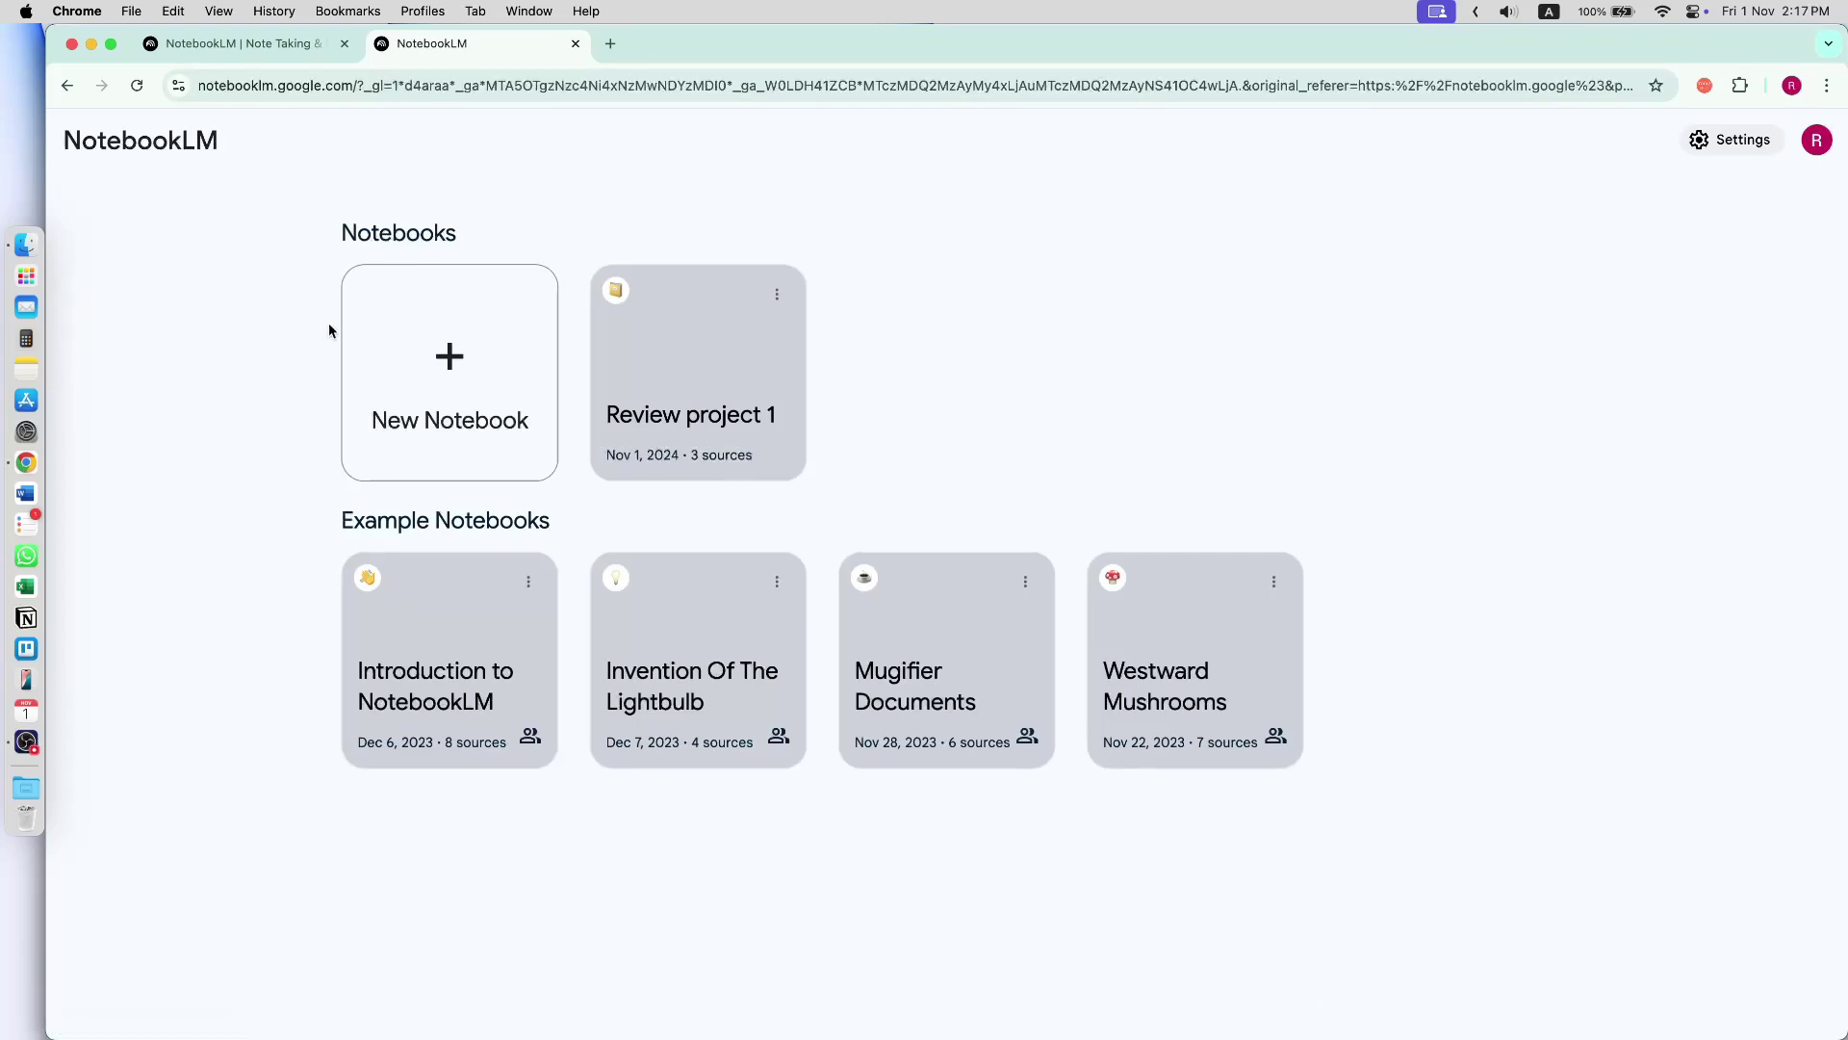
# - Create a new notebook, skip file upload, and load the academic services website in a new tab
pyautogui.click(443, 414)
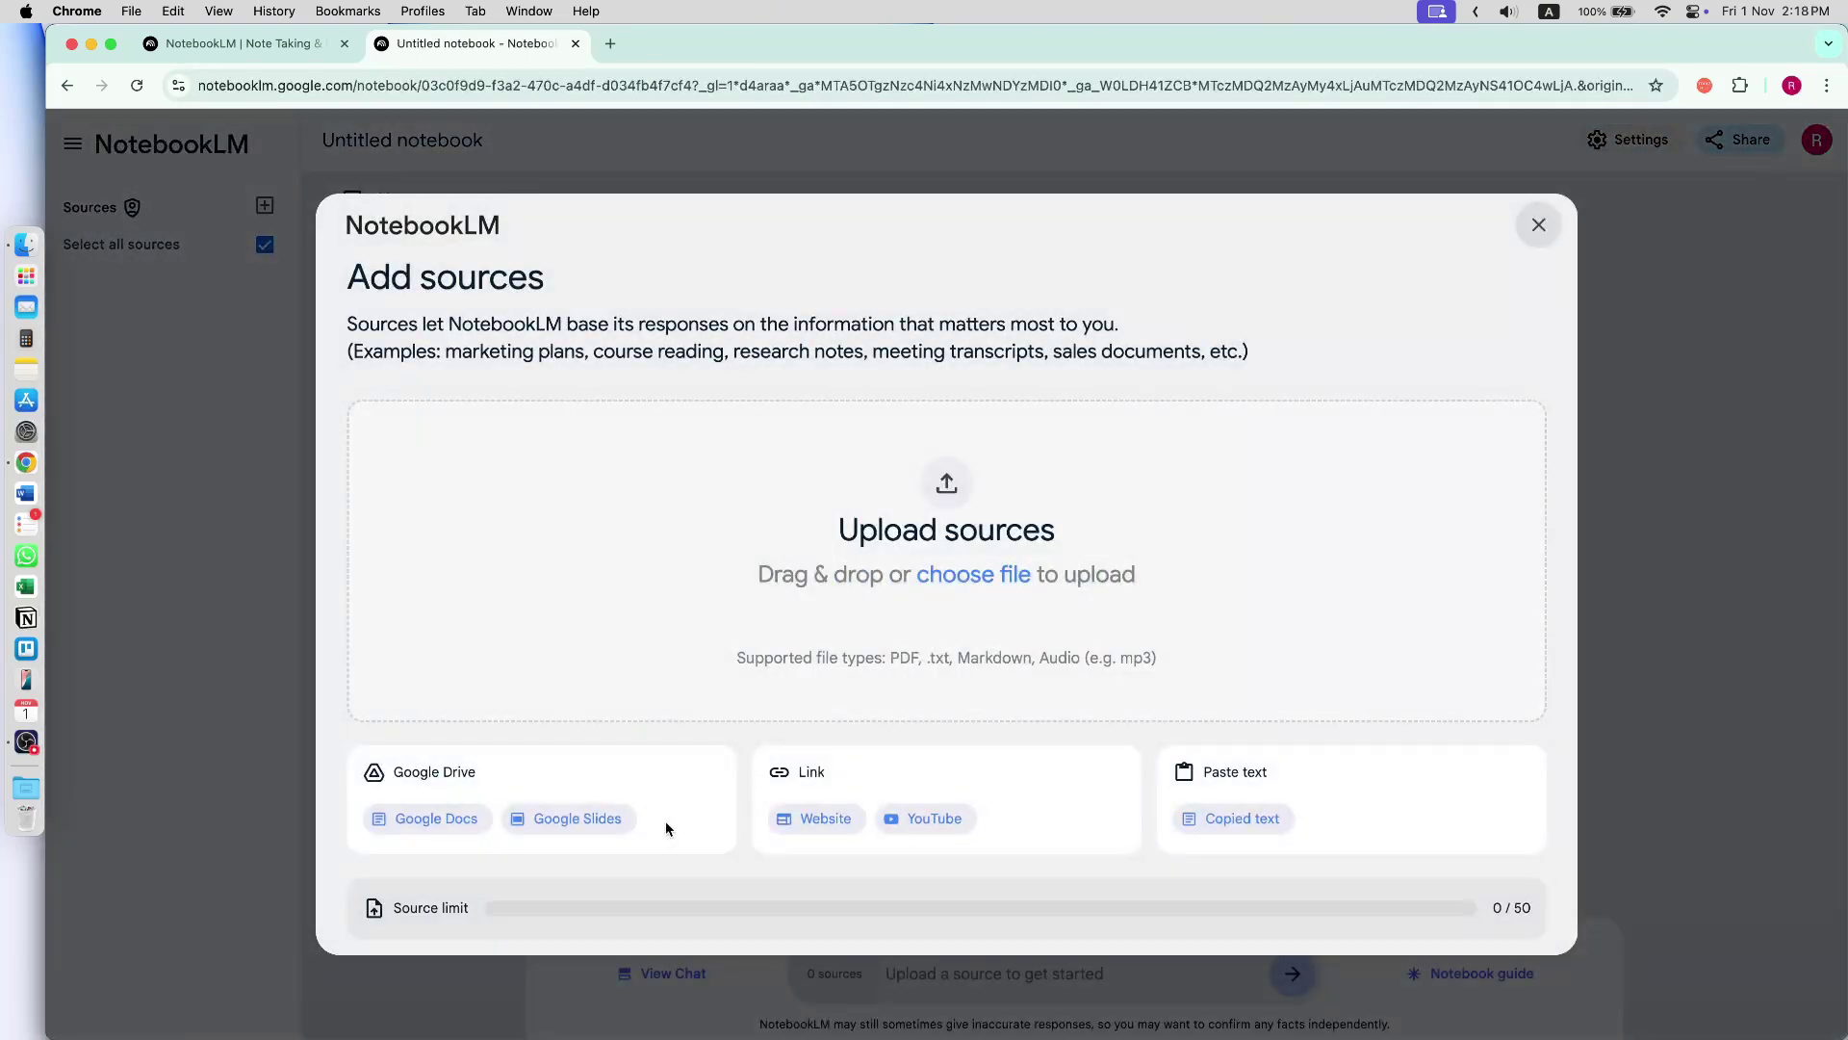
pyautogui.click(992, 580)
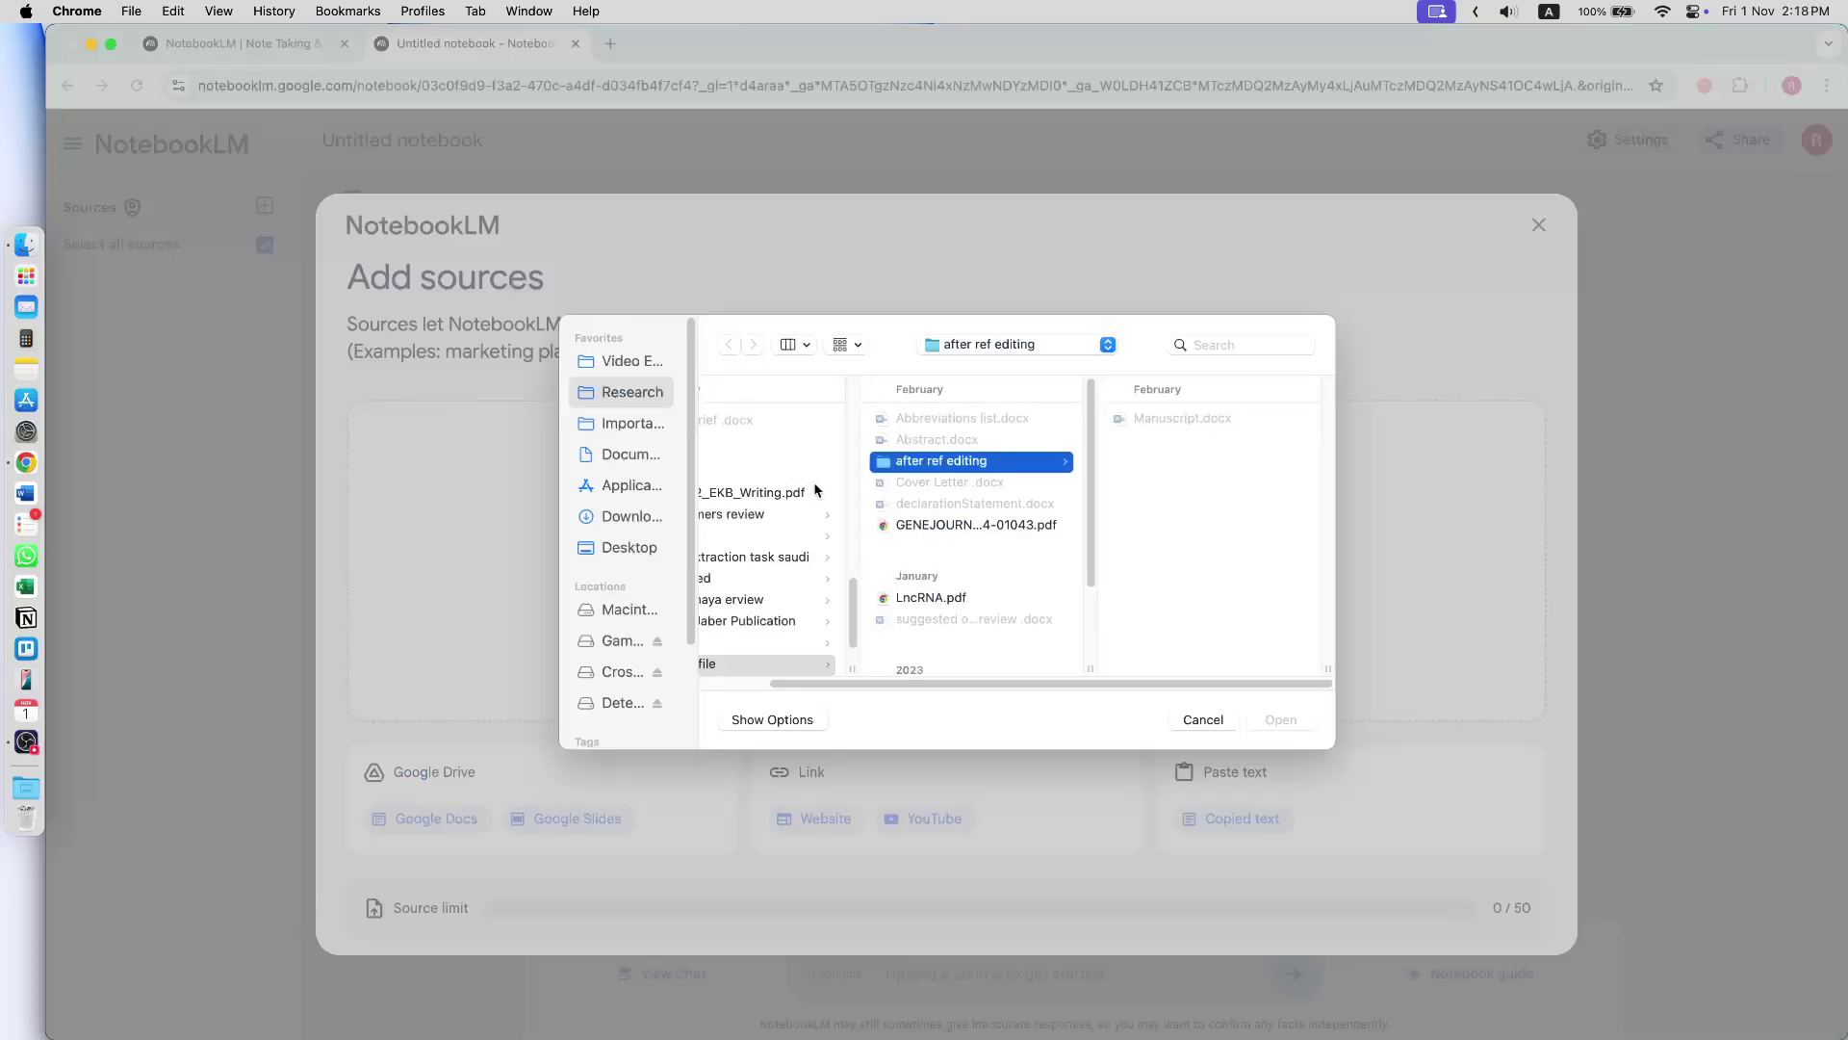
pyautogui.press('Escape')
pyautogui.click(621, 47)
pyautogui.write('mu')
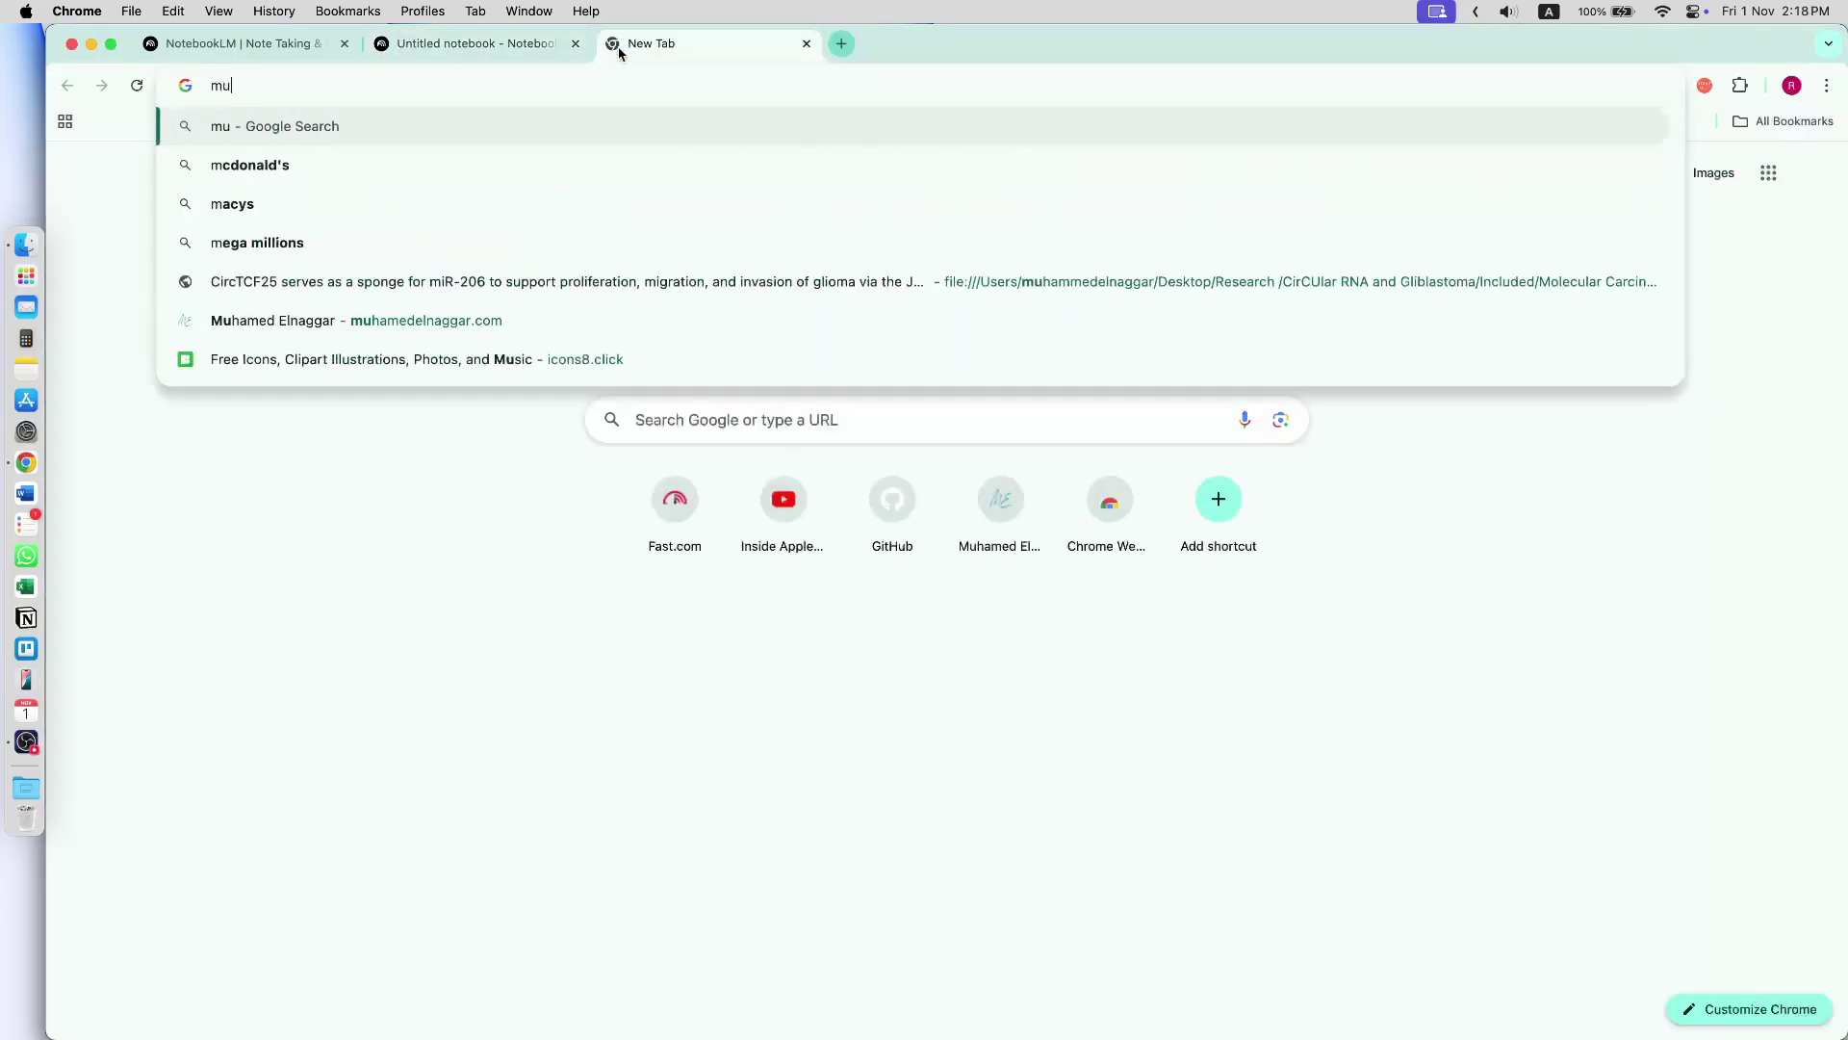
pyautogui.write('hamedeln')
pyautogui.press('Return')
pyautogui.click(525, 42)
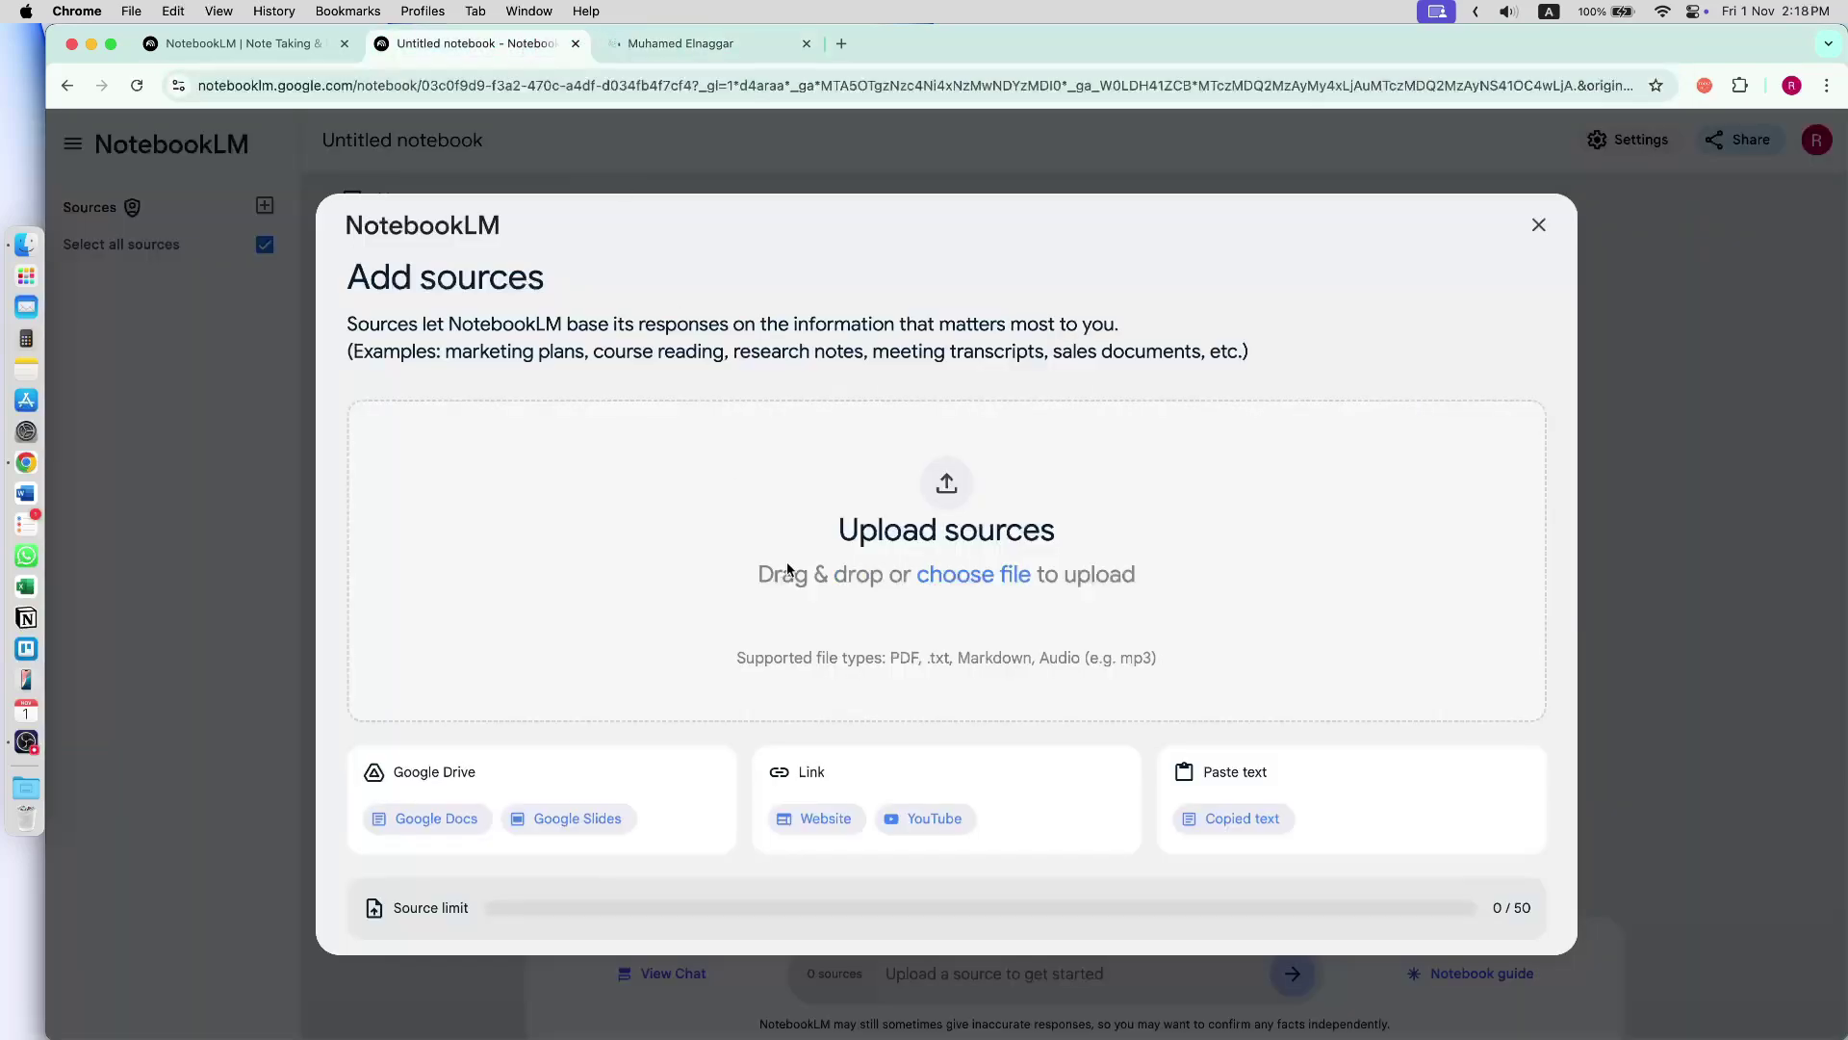
# - Add the academic website as a Website source from its pasted URL and read its summary
pyautogui.click(826, 820)
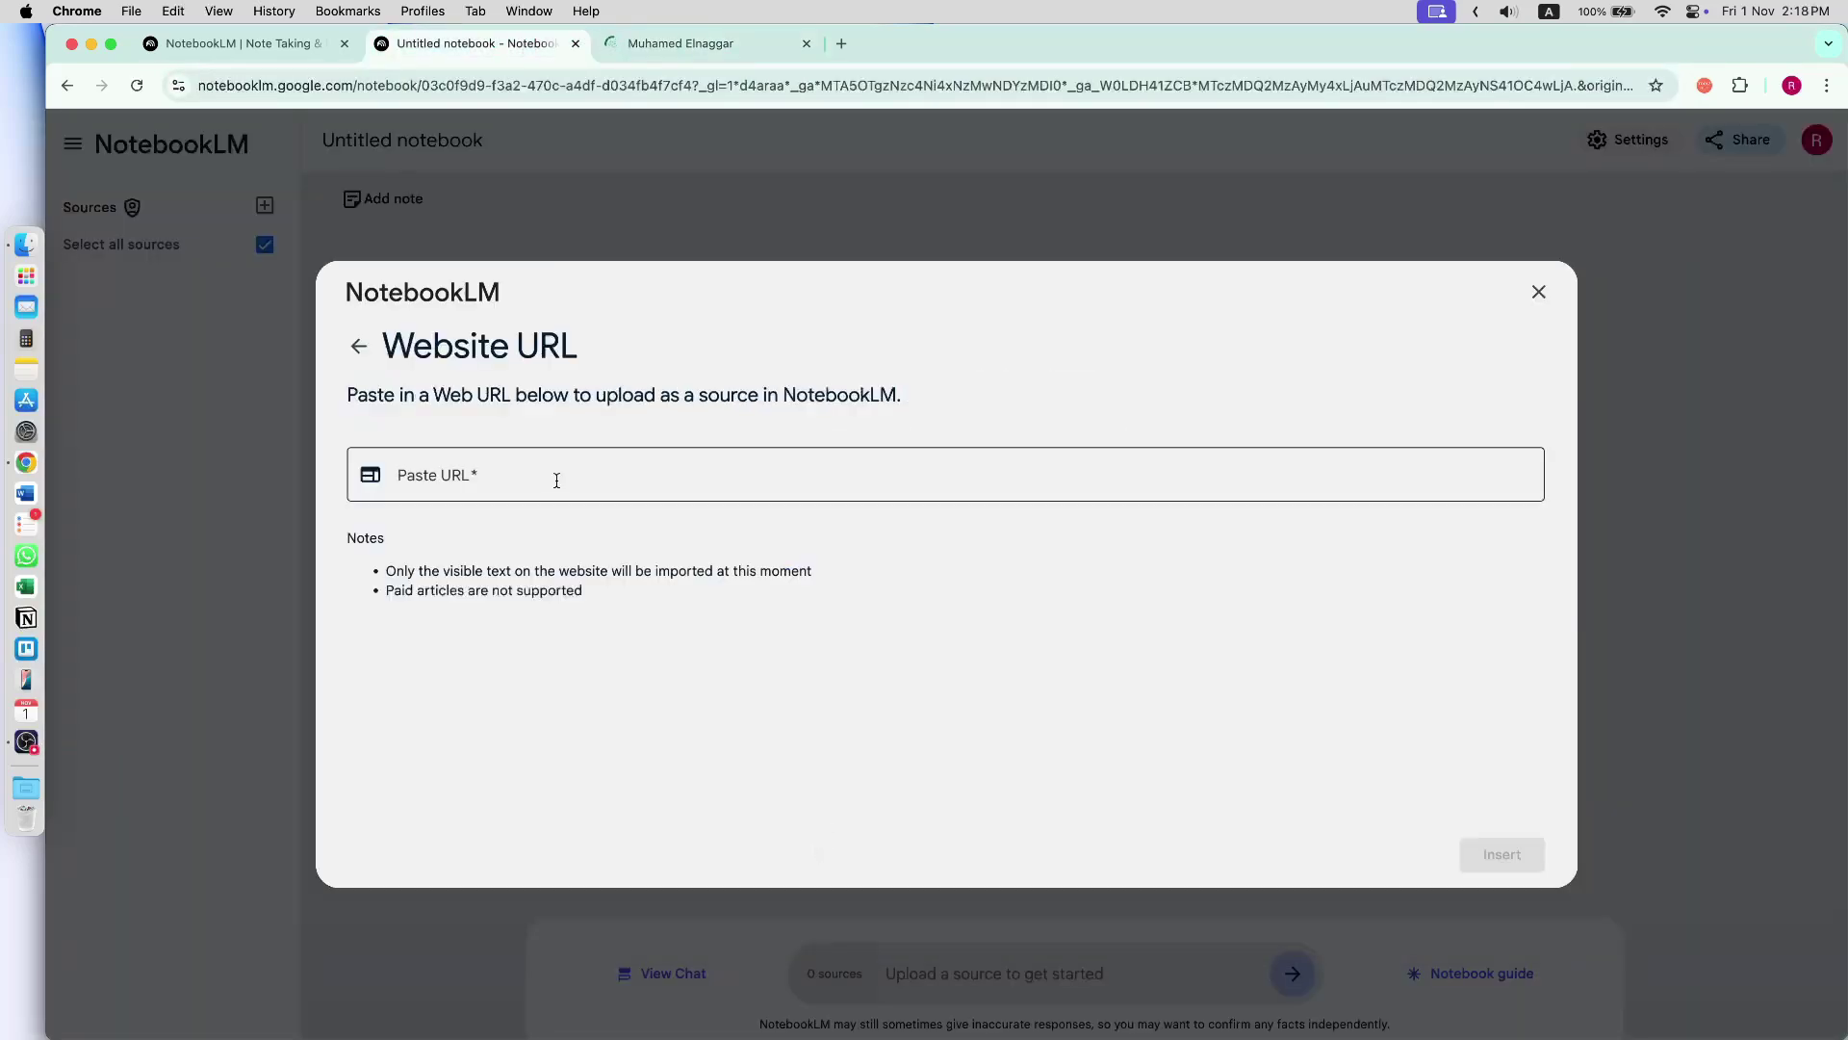
pyautogui.click(568, 482)
pyautogui.write('https://muhamedelnaggar.com/')
pyautogui.click(1502, 855)
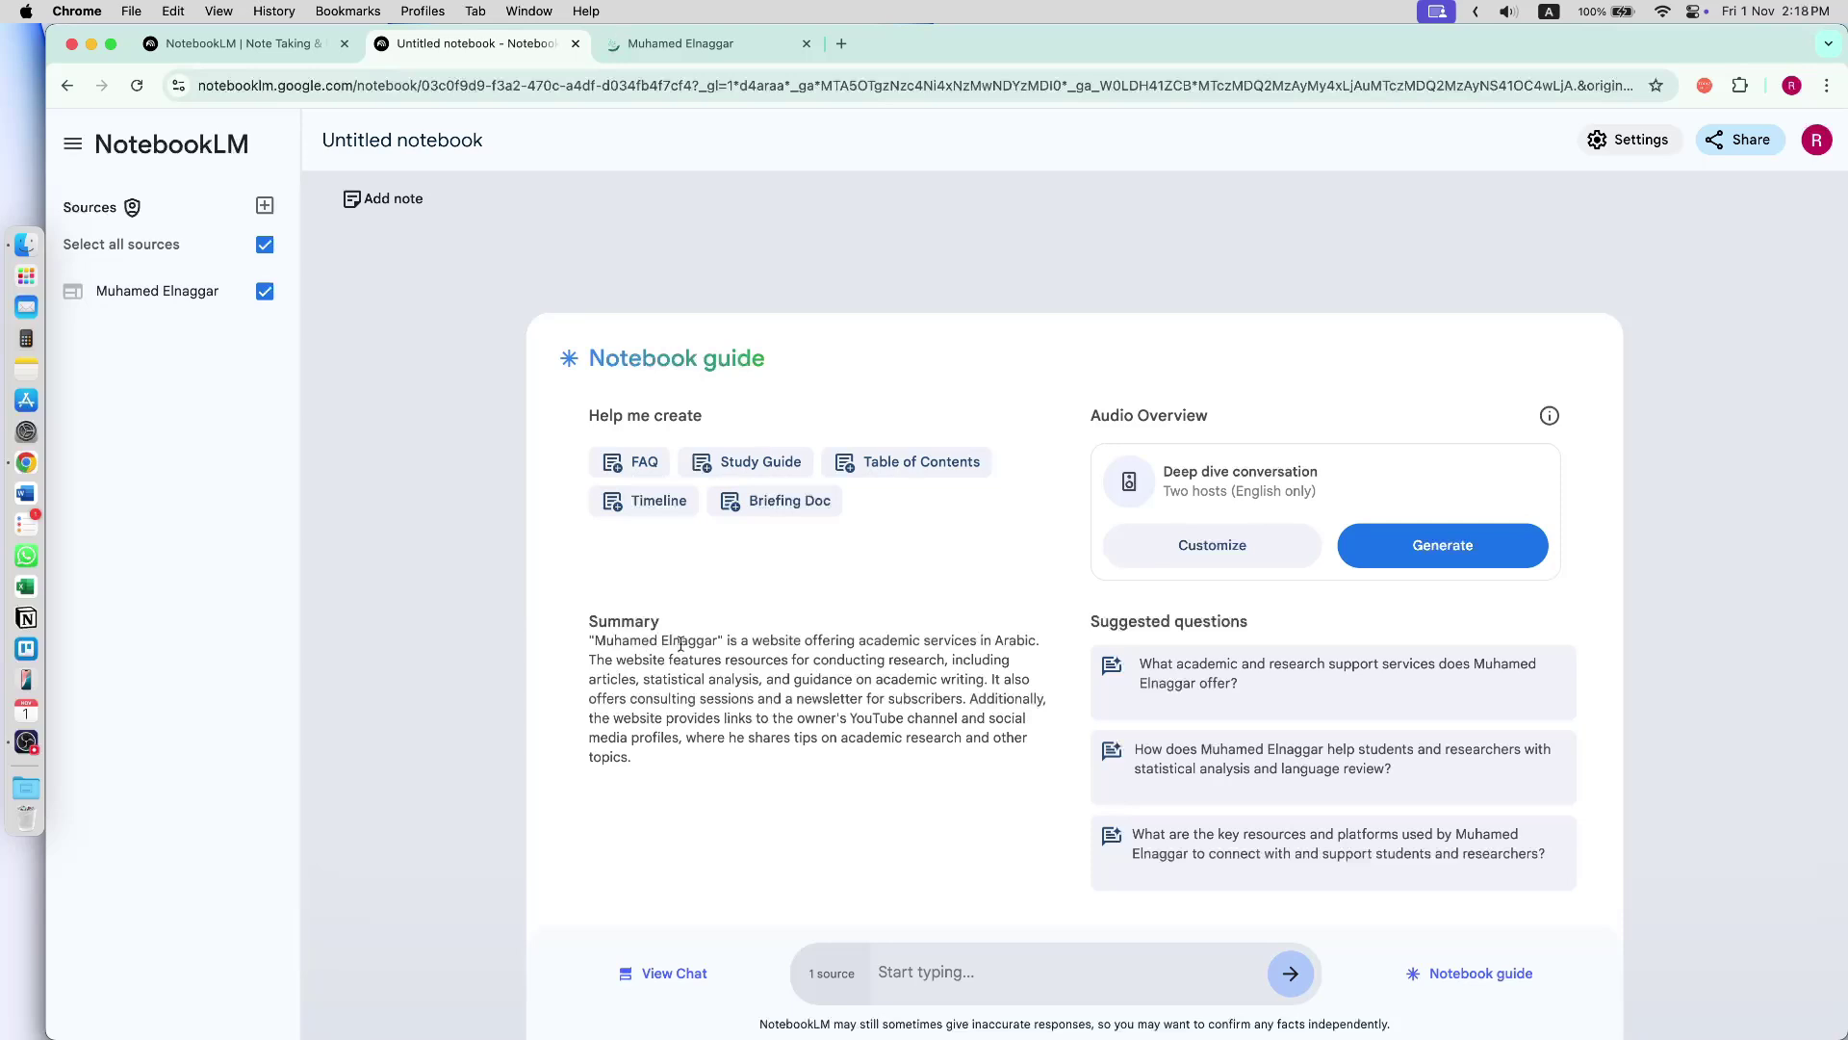
pyautogui.moveTo(830, 640); pyautogui.dragTo(1028, 642)
pyautogui.moveTo(767, 658); pyautogui.dragTo(948, 659)
pyautogui.moveTo(599, 678); pyautogui.dragTo(893, 677)
# - Ask the chat who the website's owner is and compare the answer against the site
pyautogui.click(963, 985)
pyautogui.write('who is muhamed elnaggar')
pyautogui.press('Return')
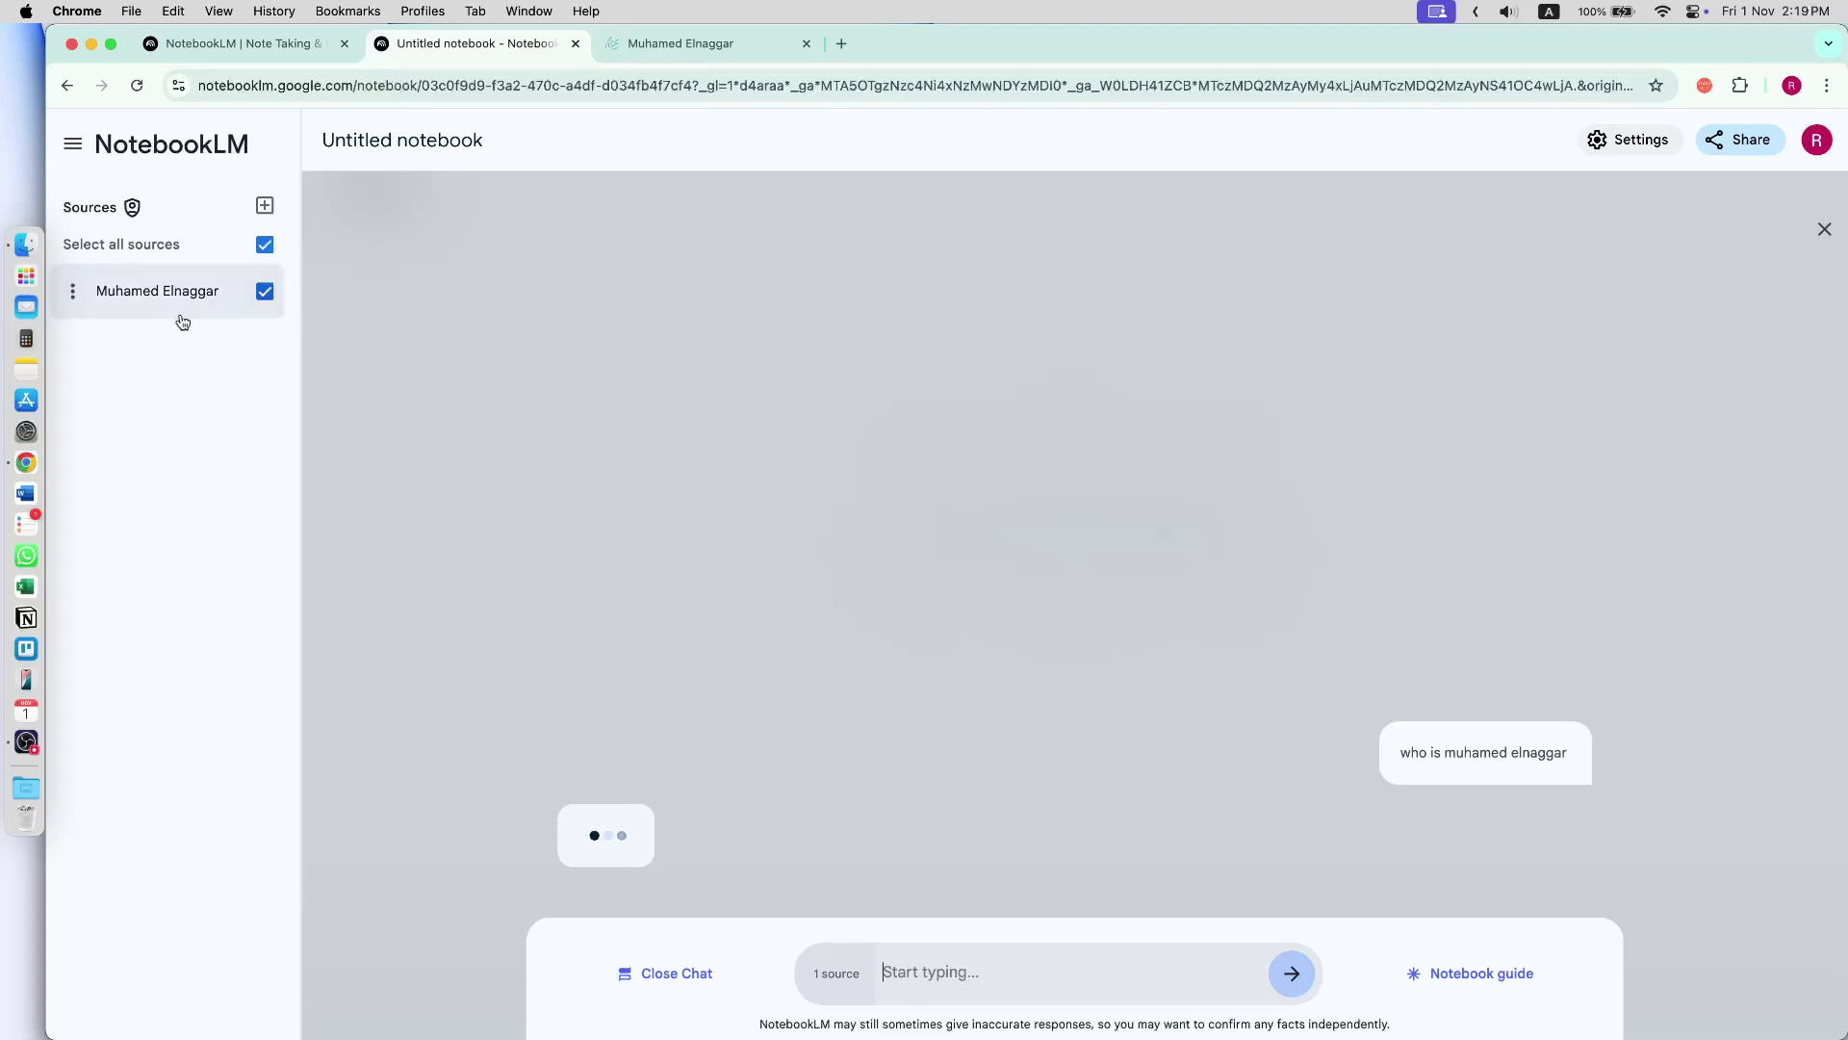
pyautogui.click(713, 44)
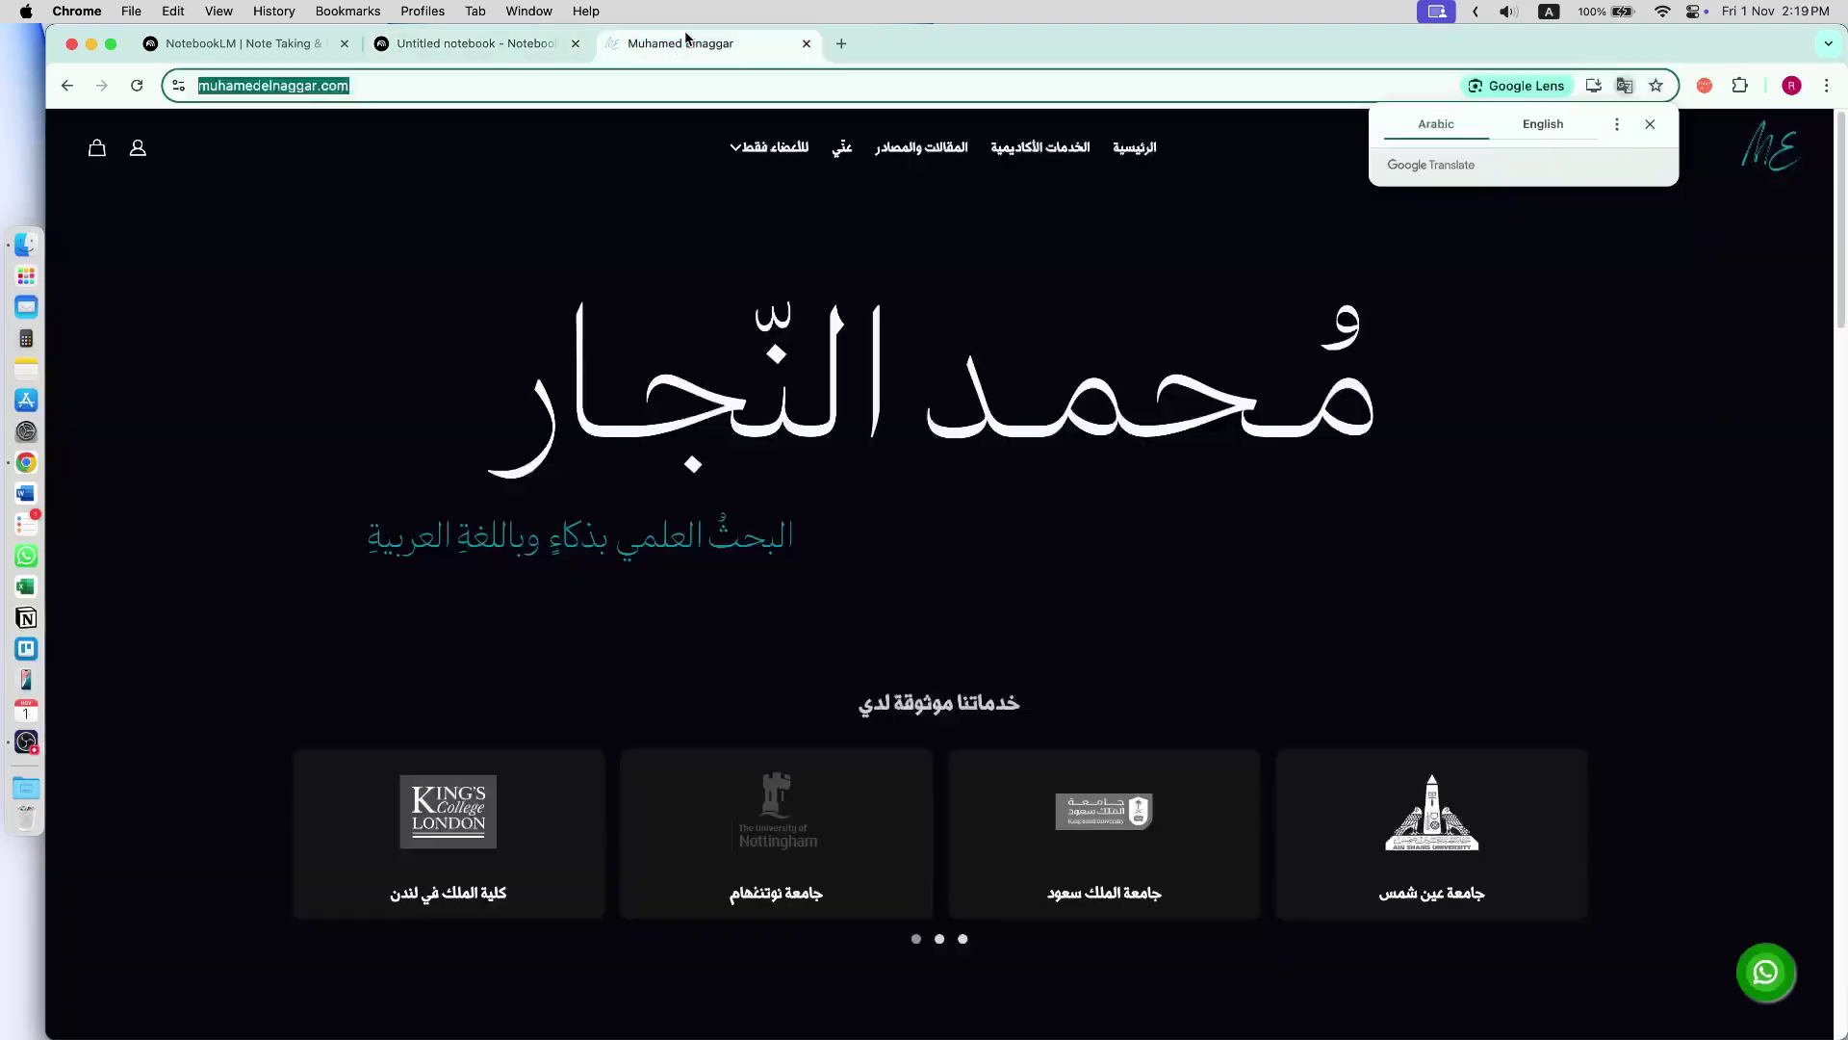
pyautogui.scroll(-2, 1107, 616)
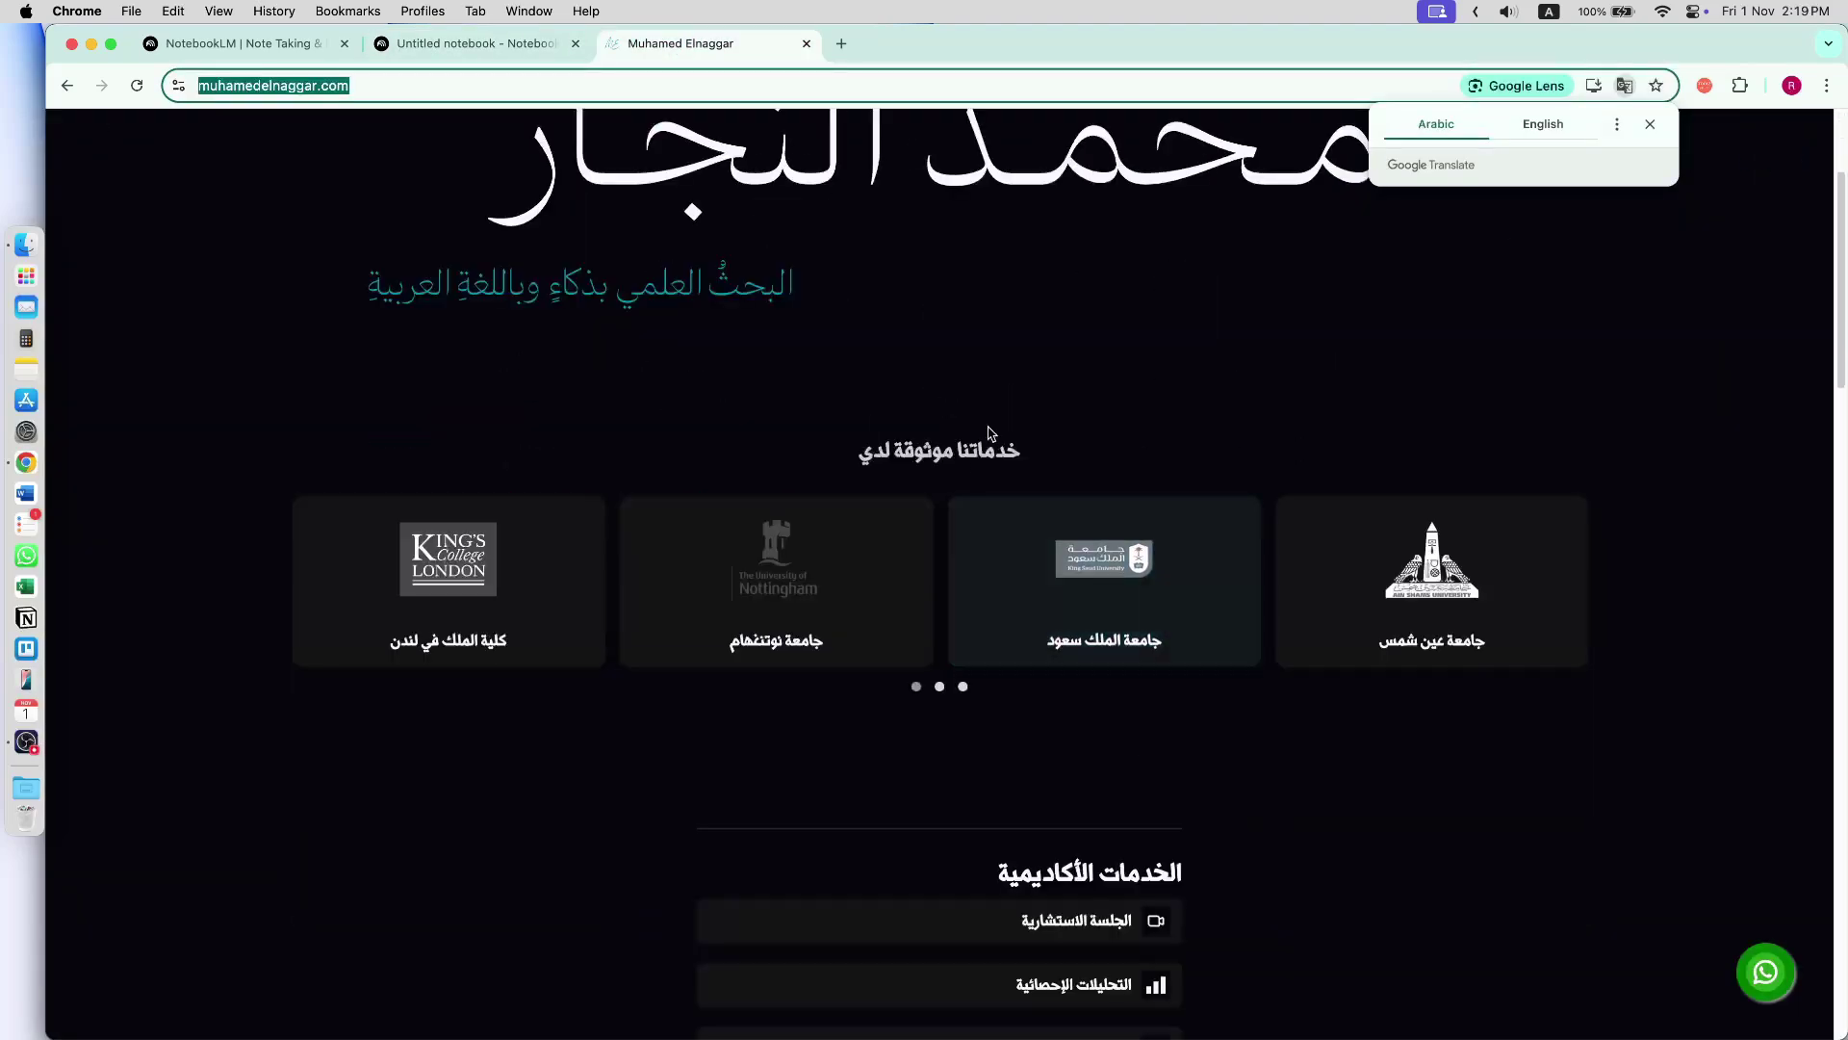
pyautogui.scroll(-5, 943, 597)
pyautogui.scroll(5, 959, 549)
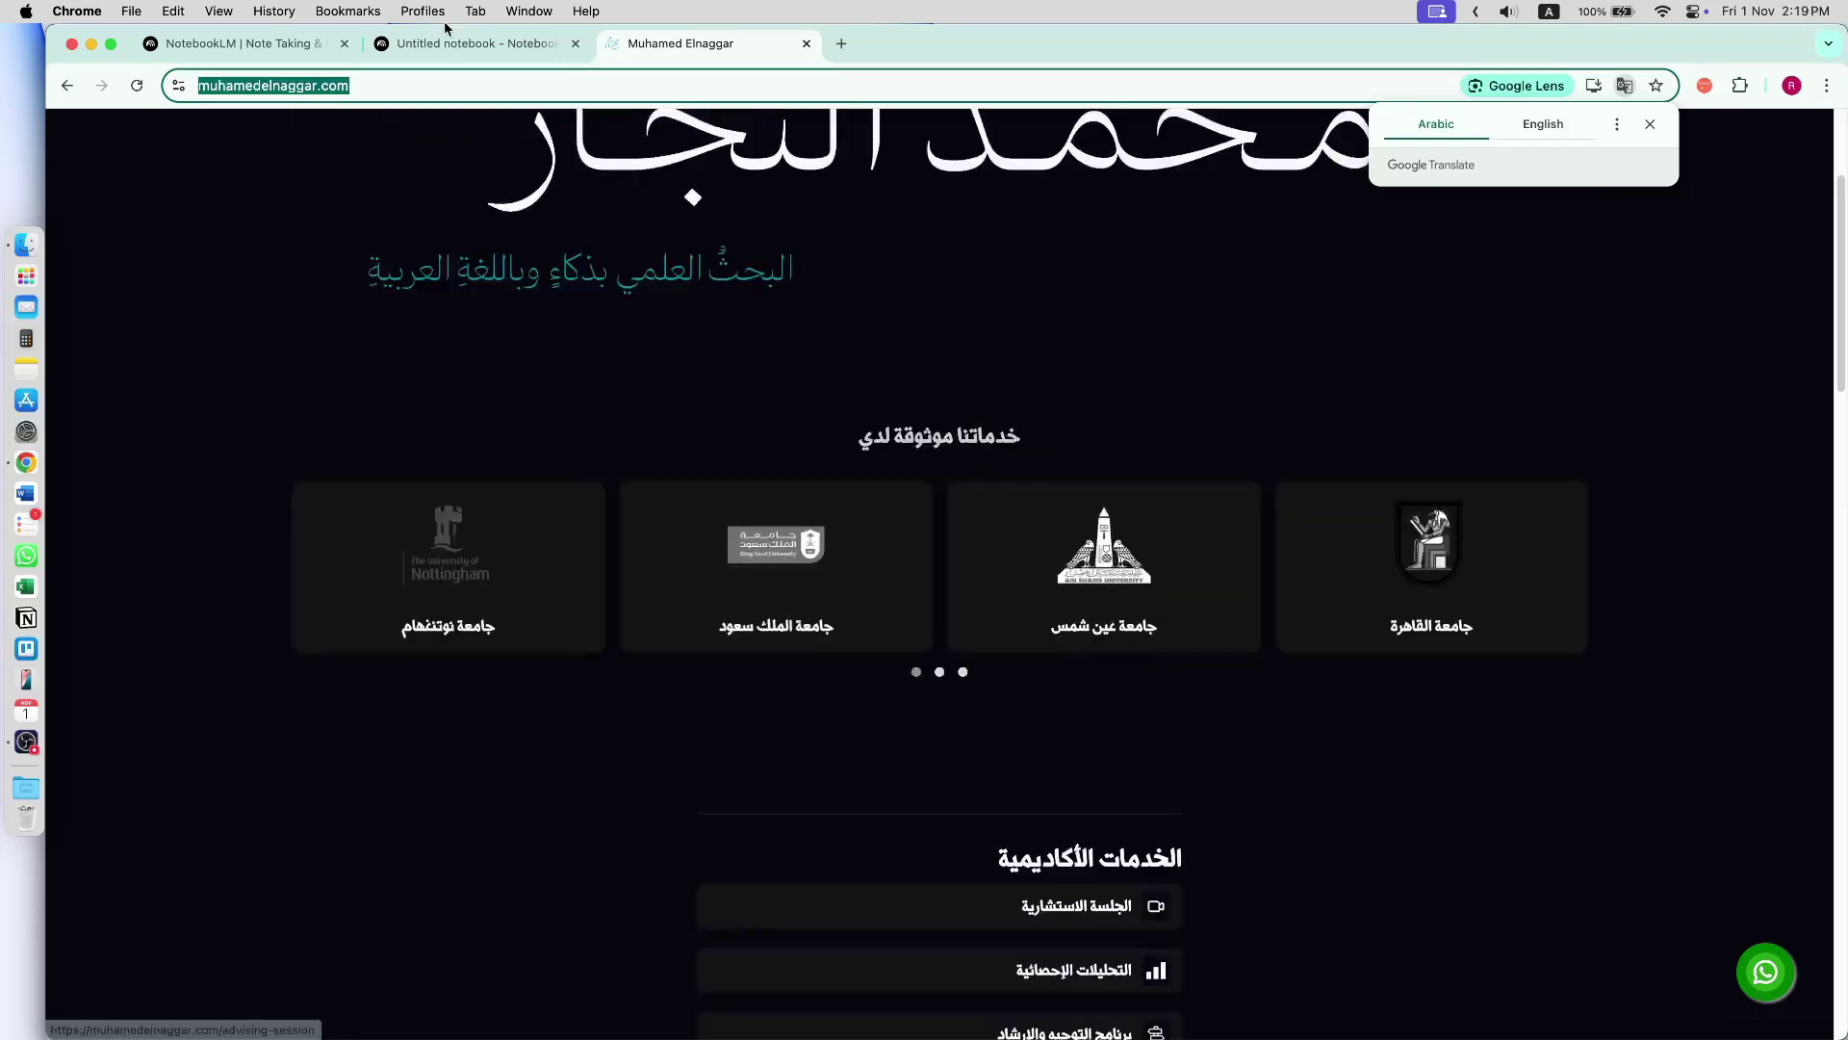
pyautogui.click(445, 43)
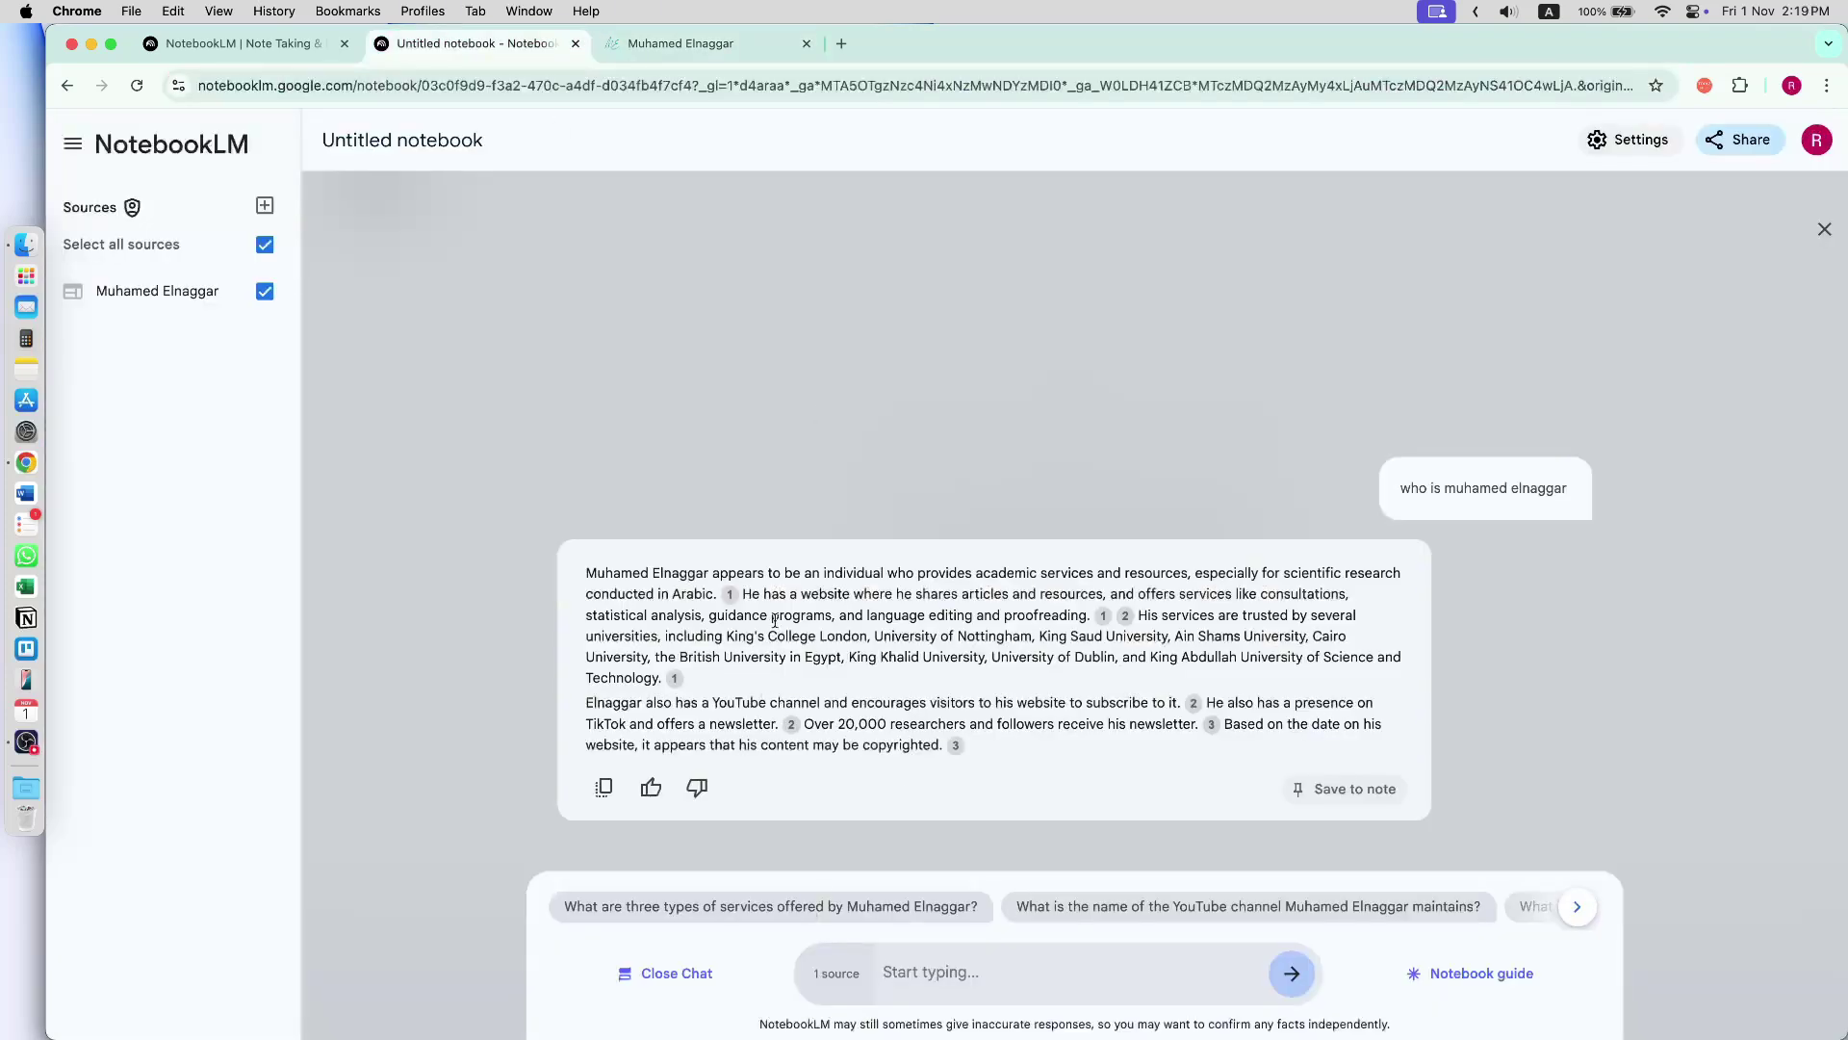
# - Review the reply's first paragraph, then open the 'Risk, Rate and Odds' YouTube video in a new tab
pyautogui.moveTo(821, 573); pyautogui.dragTo(1229, 573)
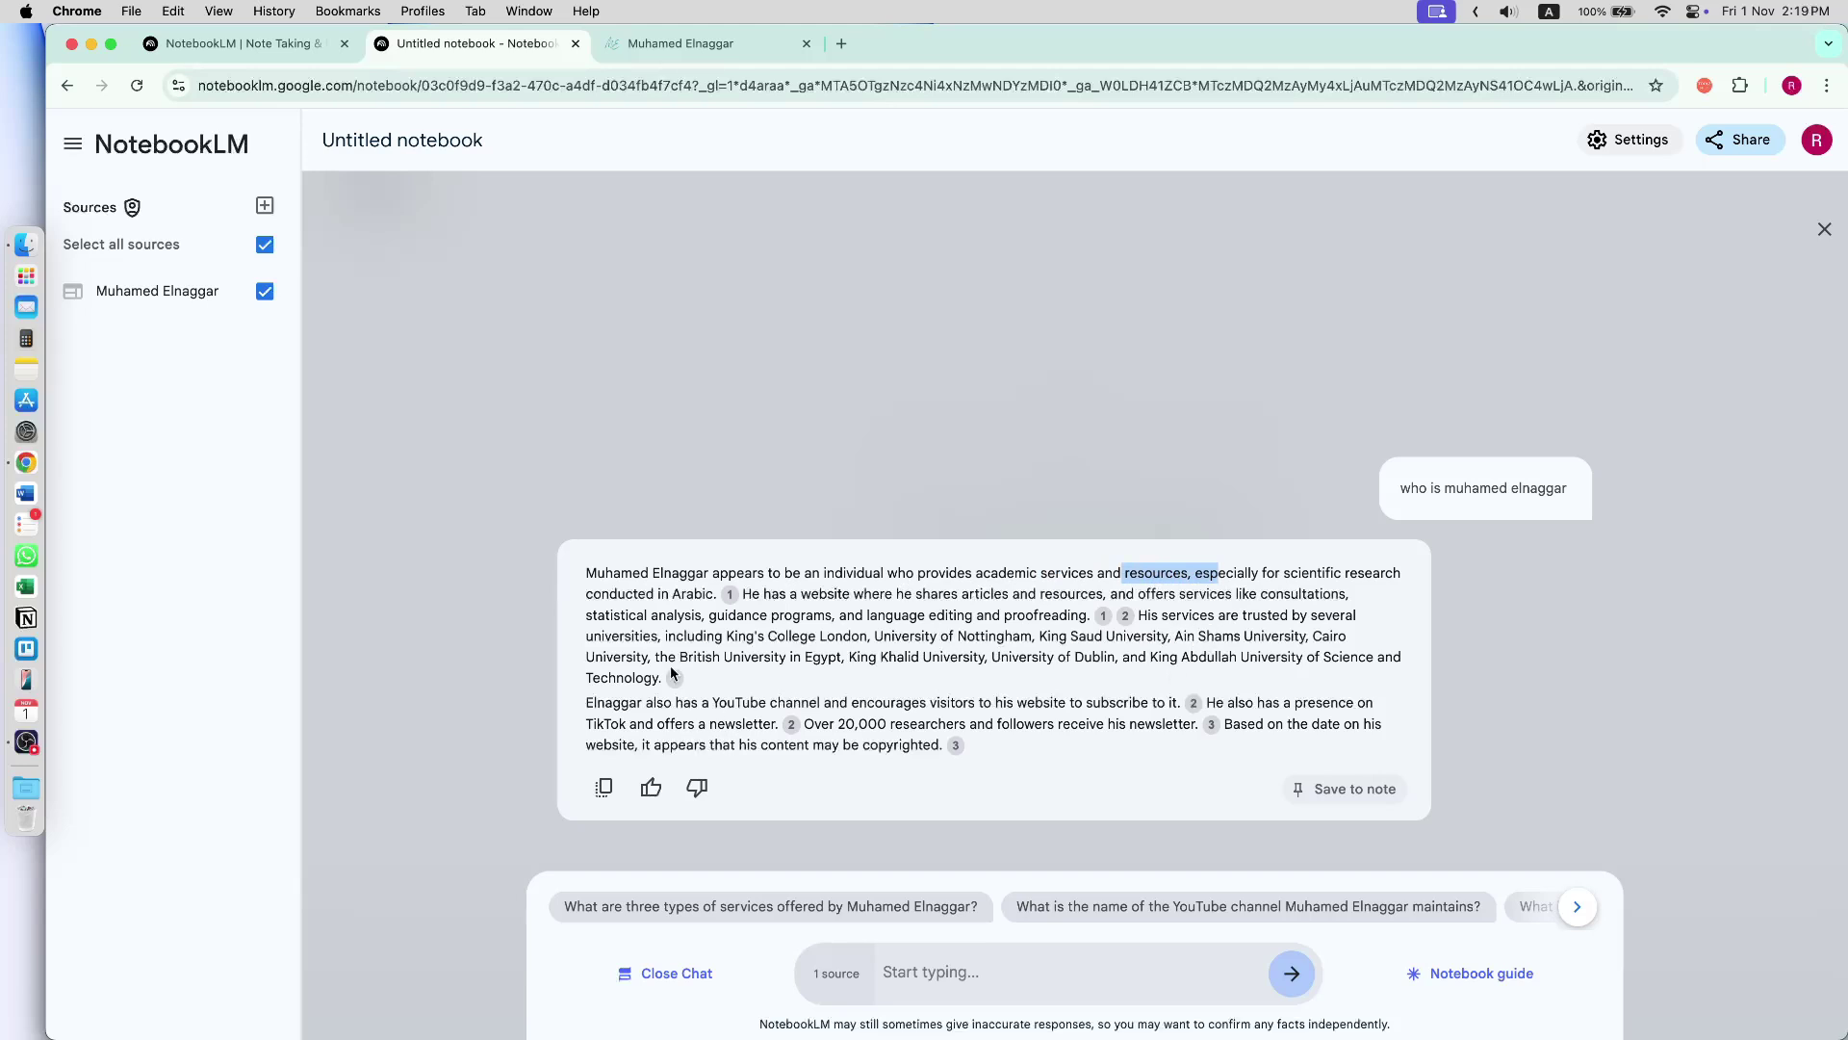
pyautogui.tripleClick(612, 617)
pyautogui.click(472, 580)
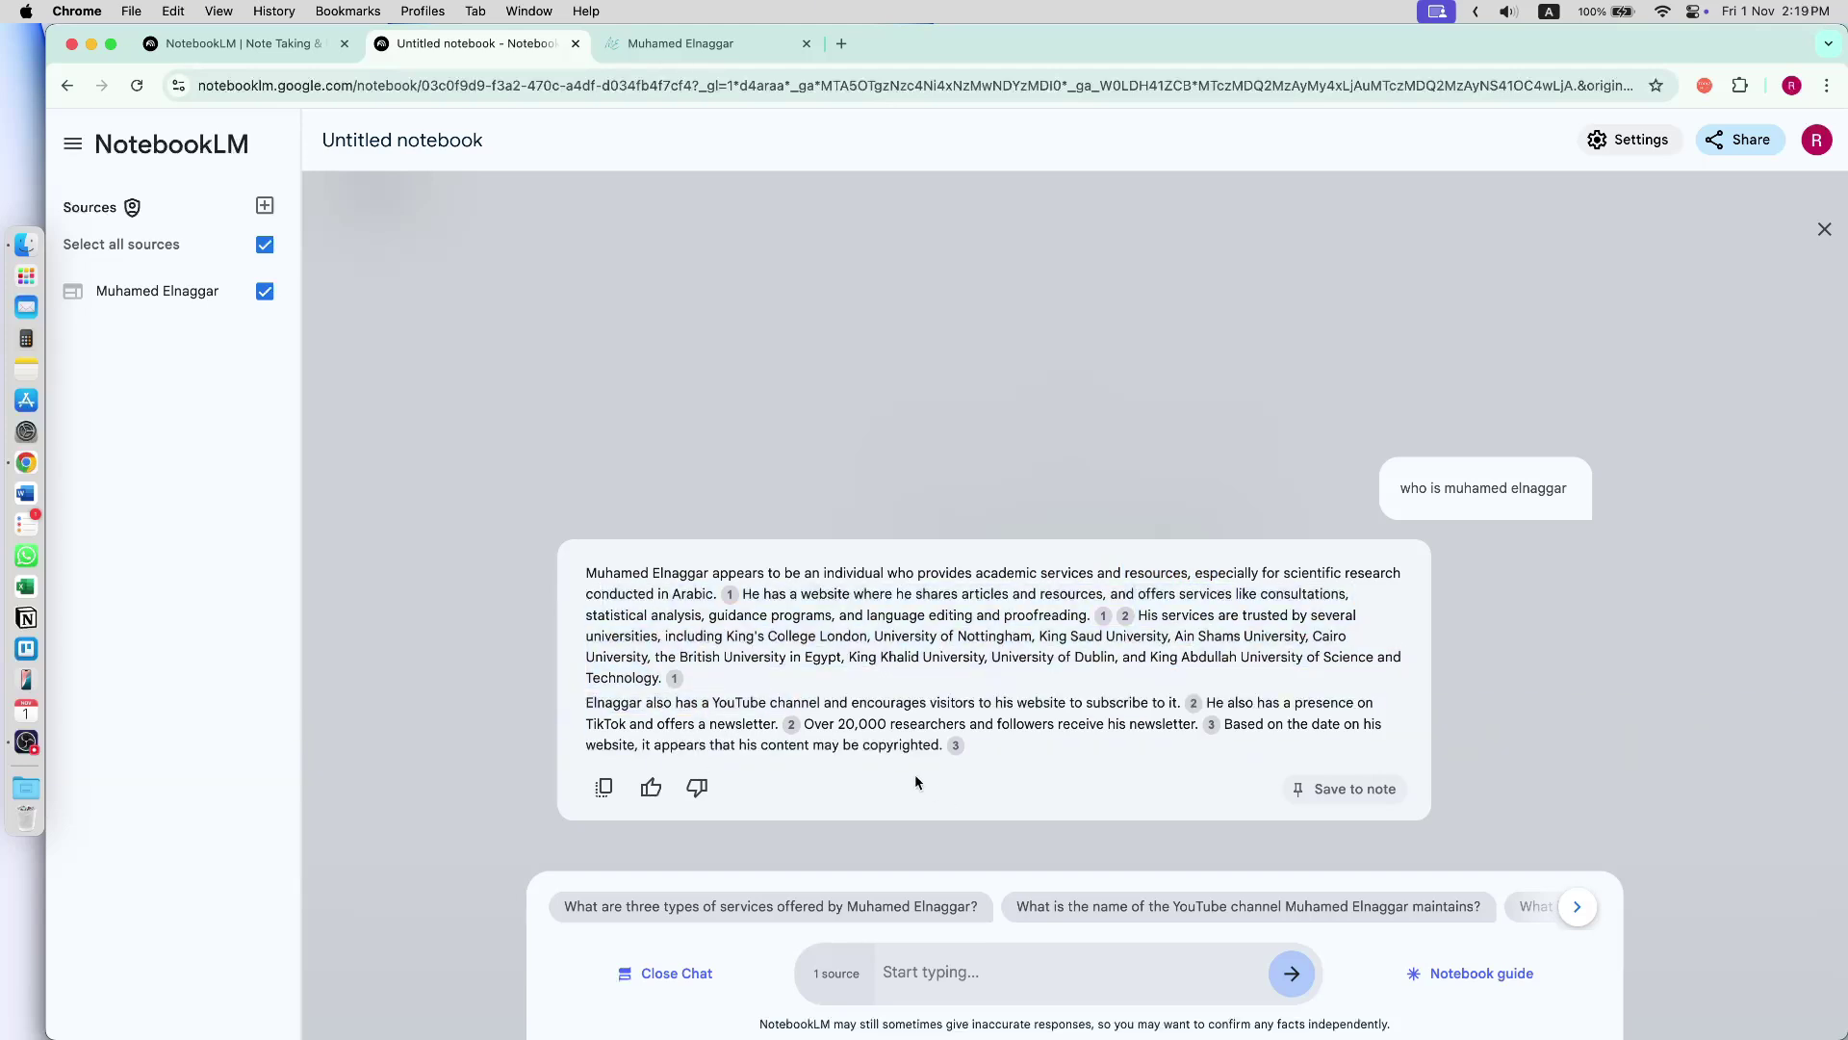
pyautogui.click(841, 44)
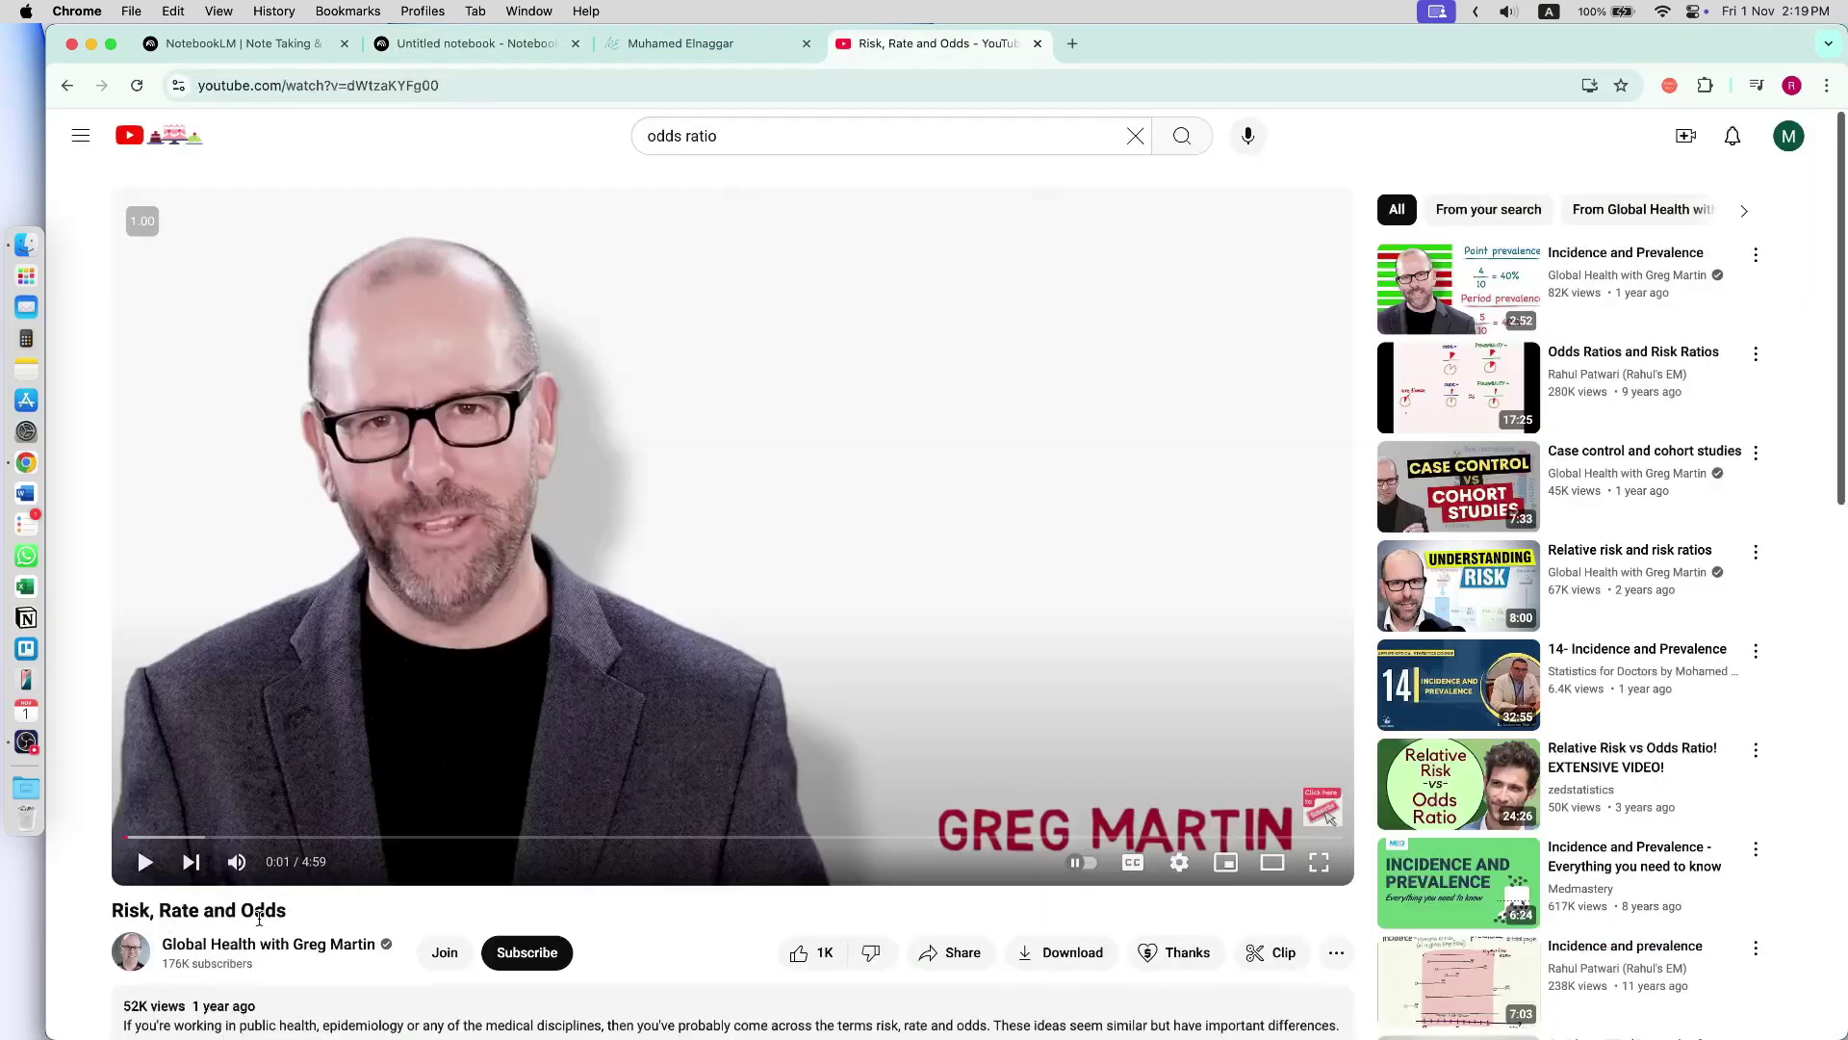
# - Add the 'Risk, Rate and Odds' YouTube video as a source from its pasted URL
pyautogui.click(466, 100)
pyautogui.press('super+c')
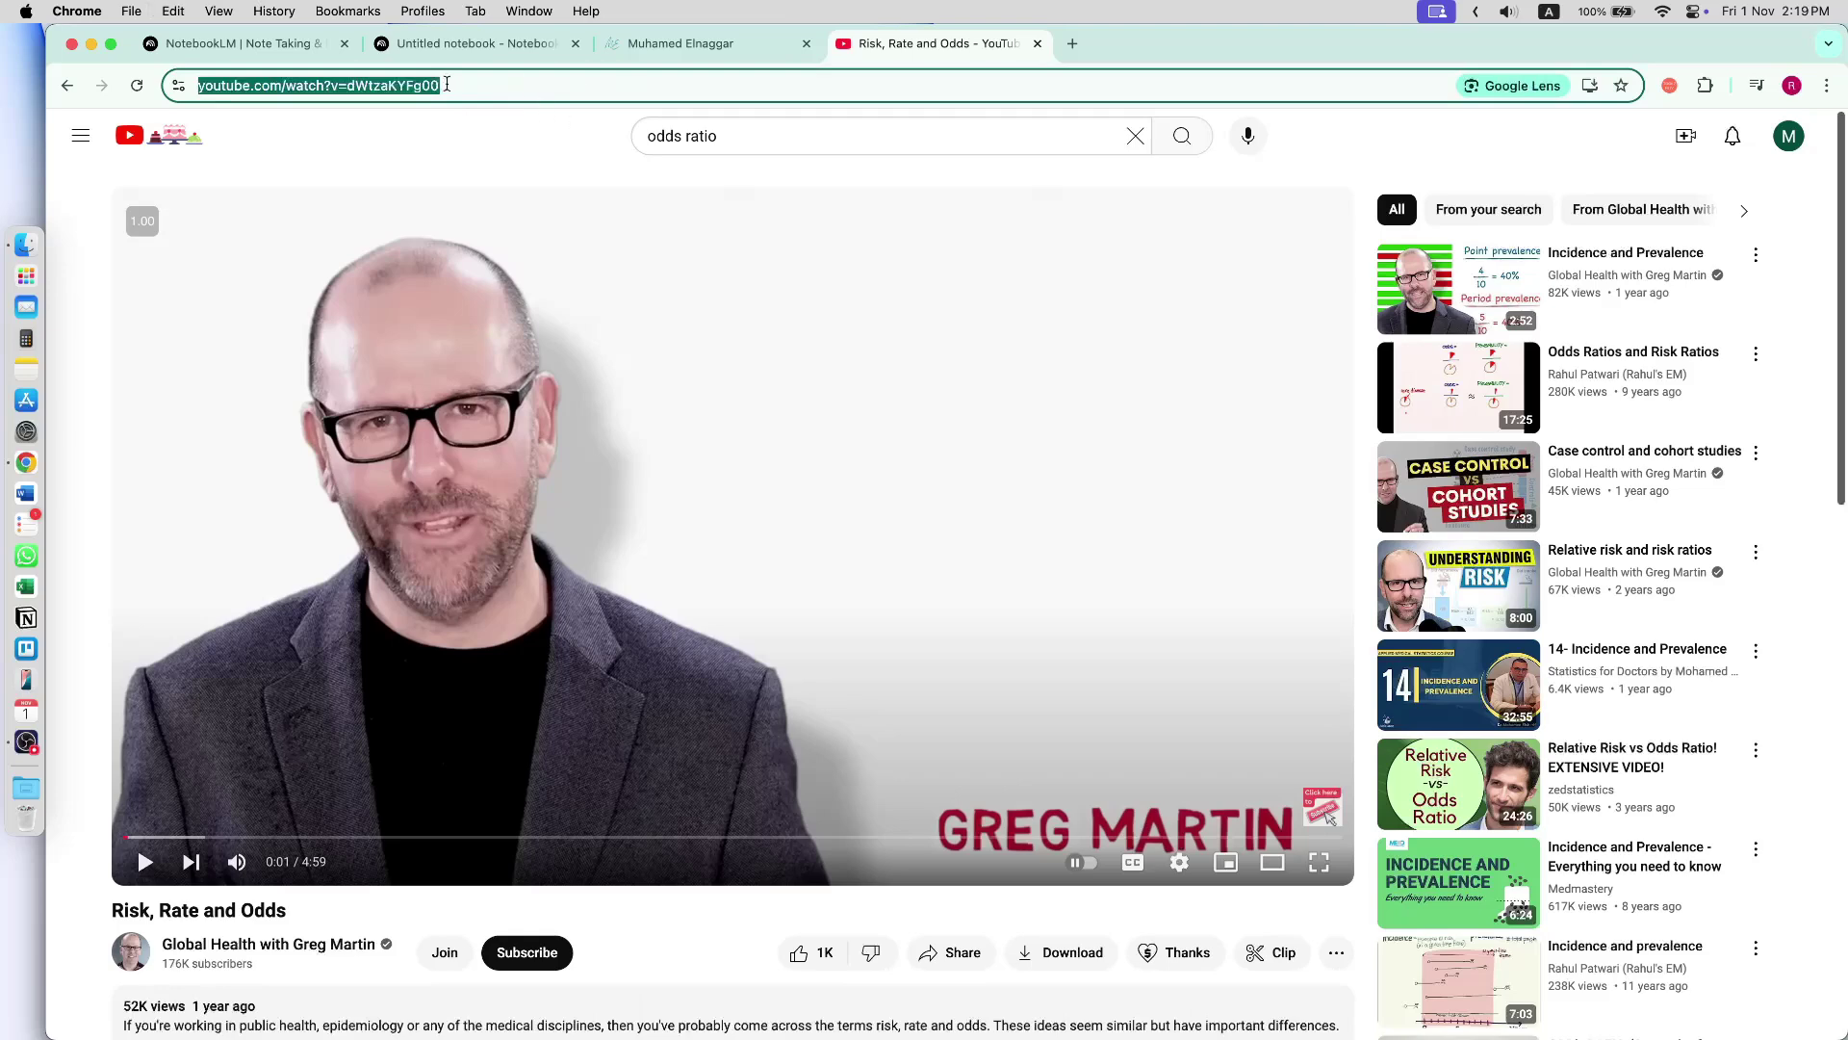
pyautogui.click(435, 43)
pyautogui.click(263, 207)
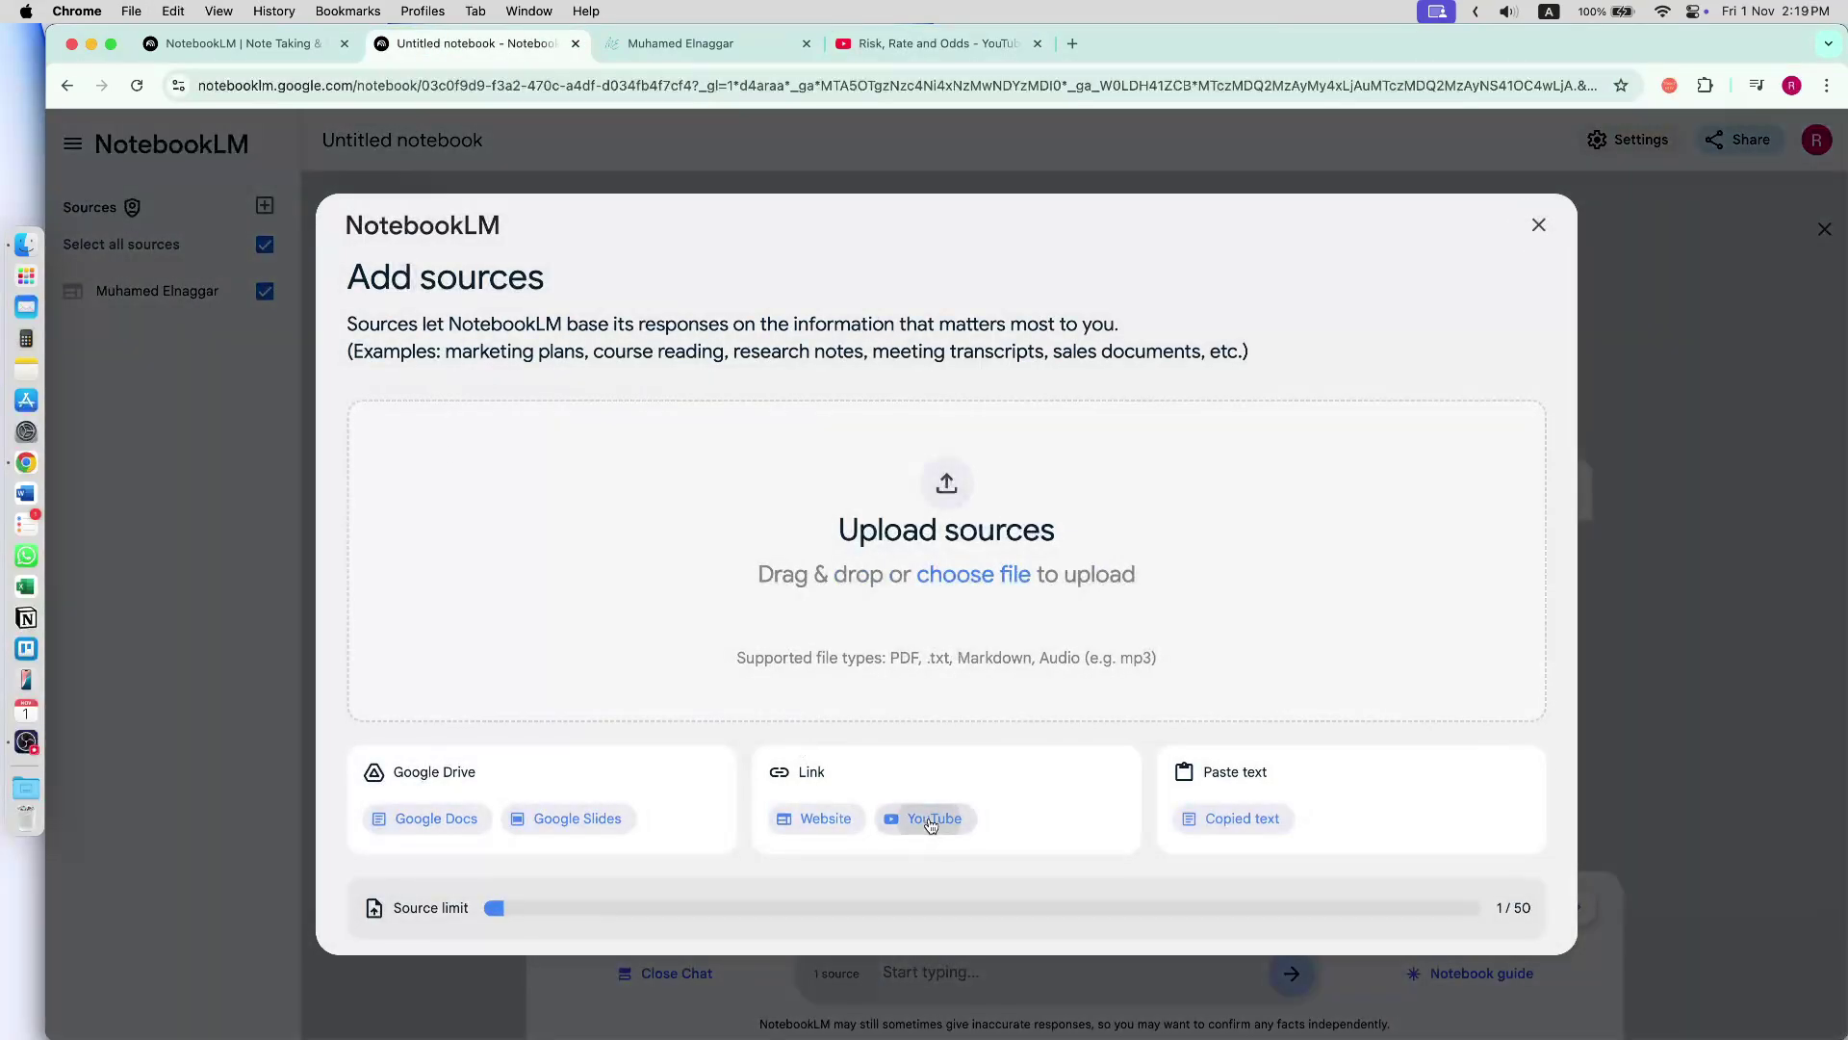
pyautogui.click(928, 817)
pyautogui.click(568, 454)
pyautogui.press('super+v')
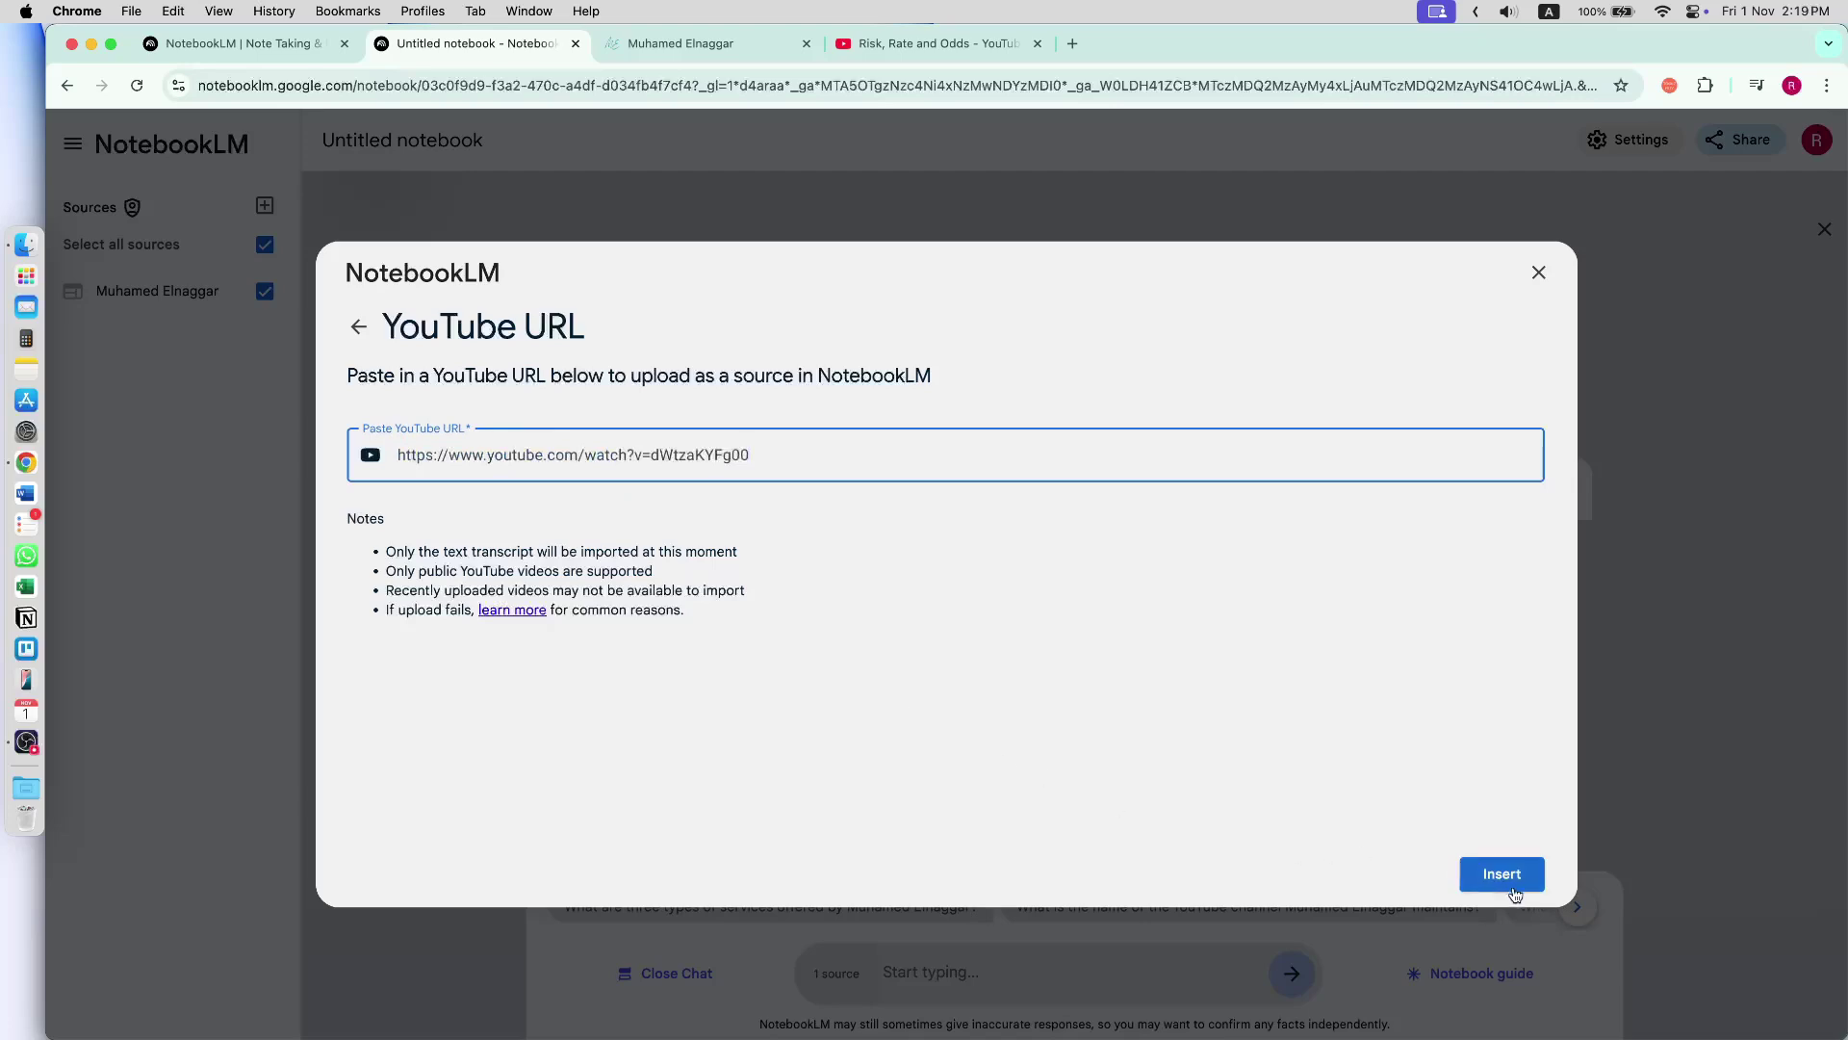
pyautogui.click(1502, 873)
# - Exclude the website source from chat and ask 'What is odds ratio'
pyautogui.click(335, 545)
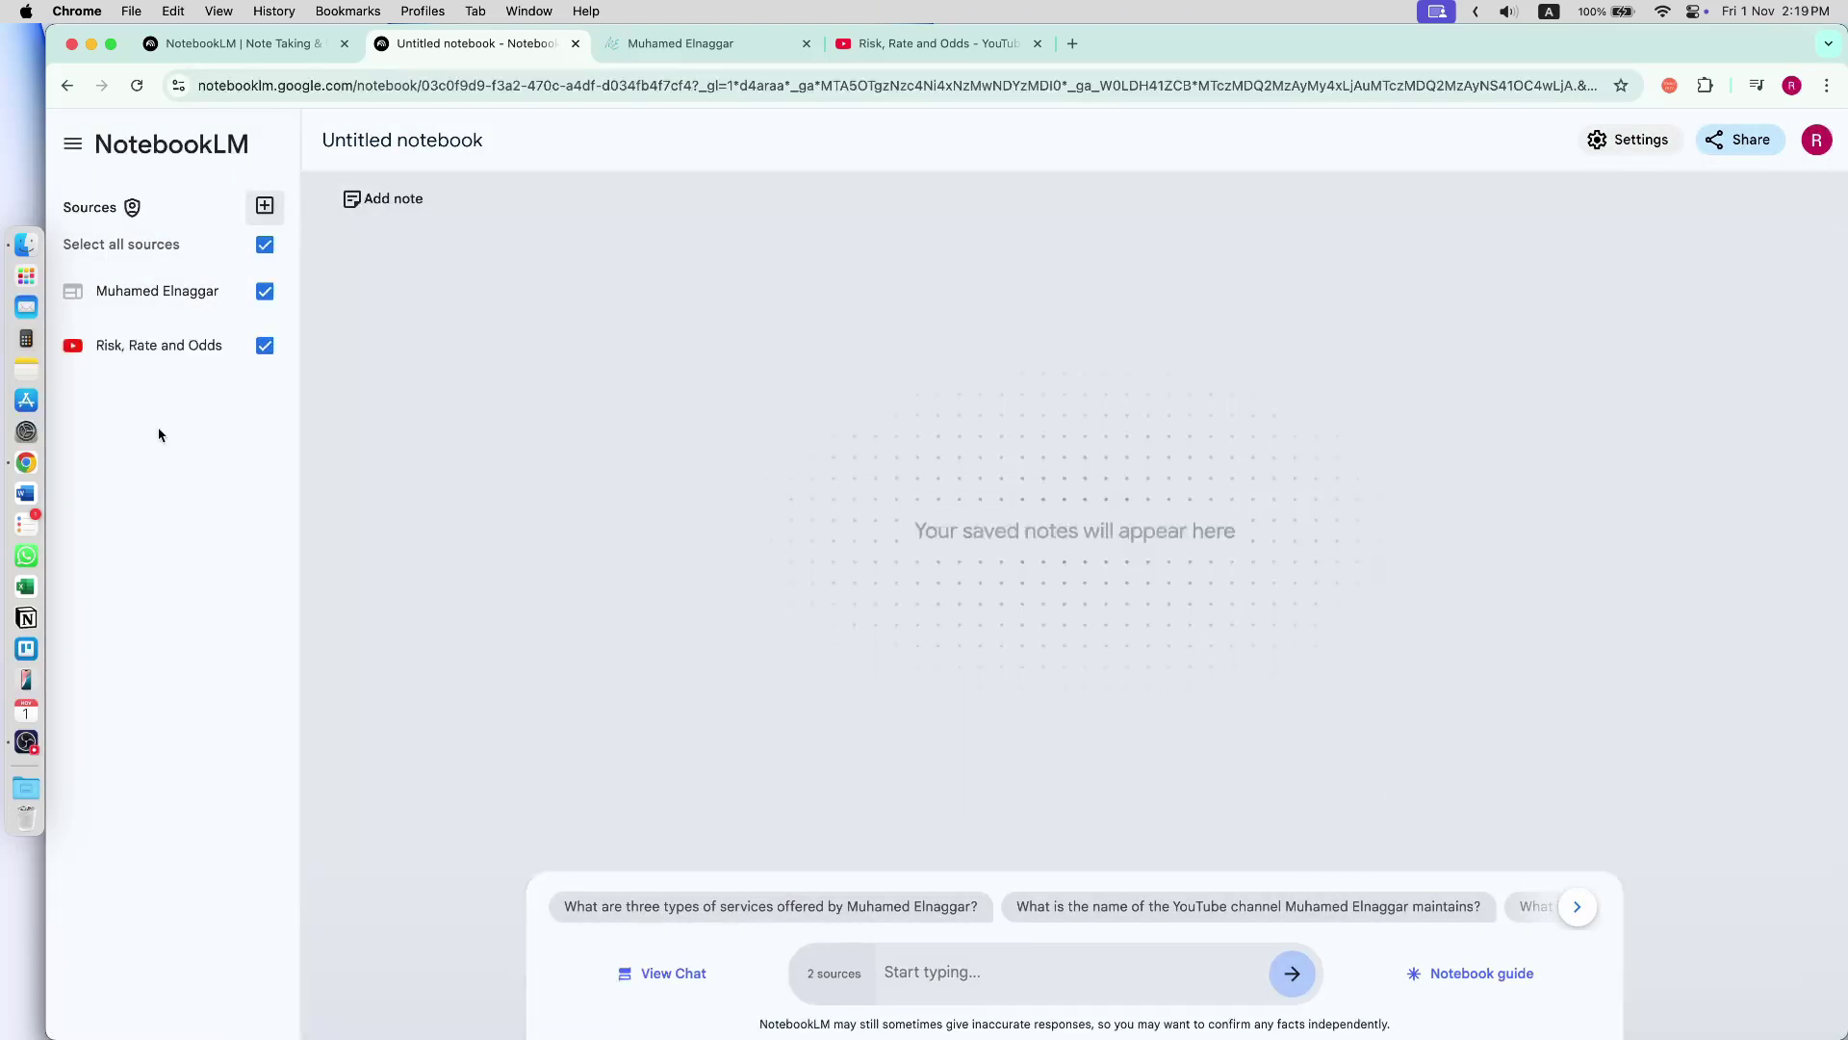
pyautogui.click(265, 291)
pyautogui.click(897, 943)
pyautogui.write('What is odds ratio')
pyautogui.press('Return')
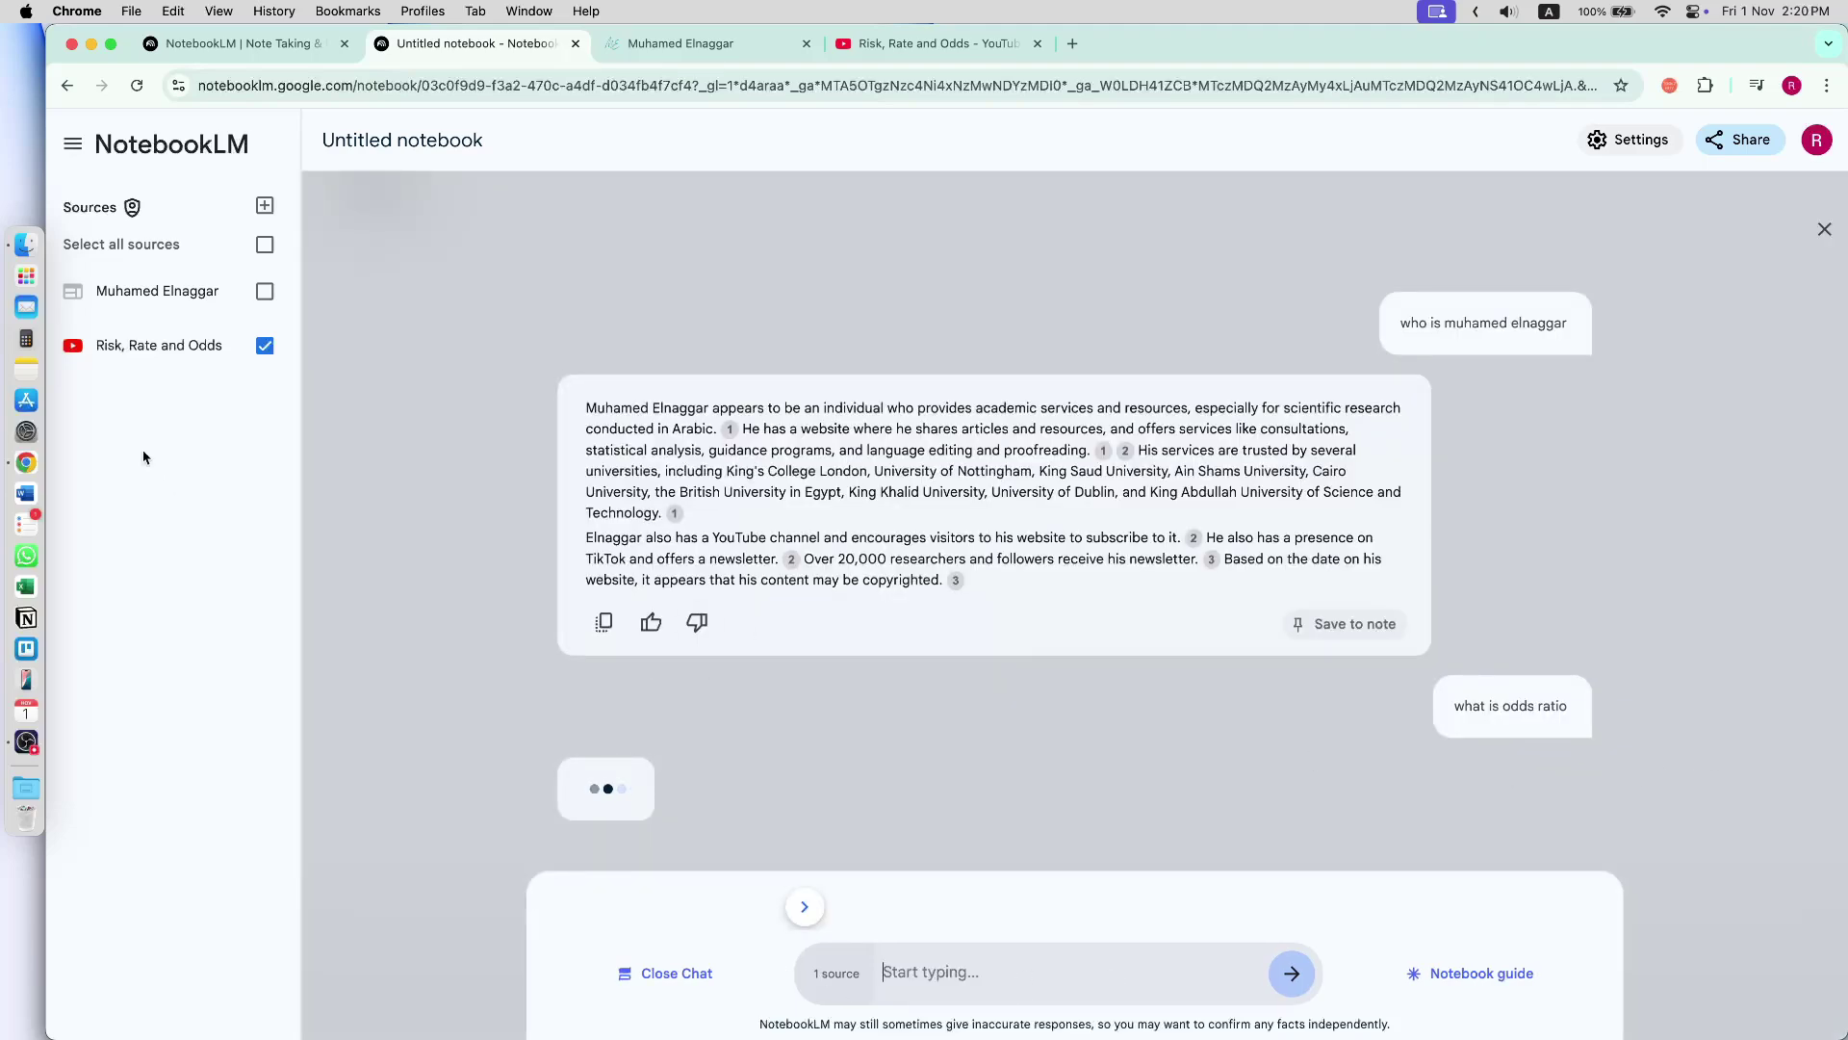
# - Check the odds ratio answer against the video, then bring up the Add sources dialog
pyautogui.click(914, 43)
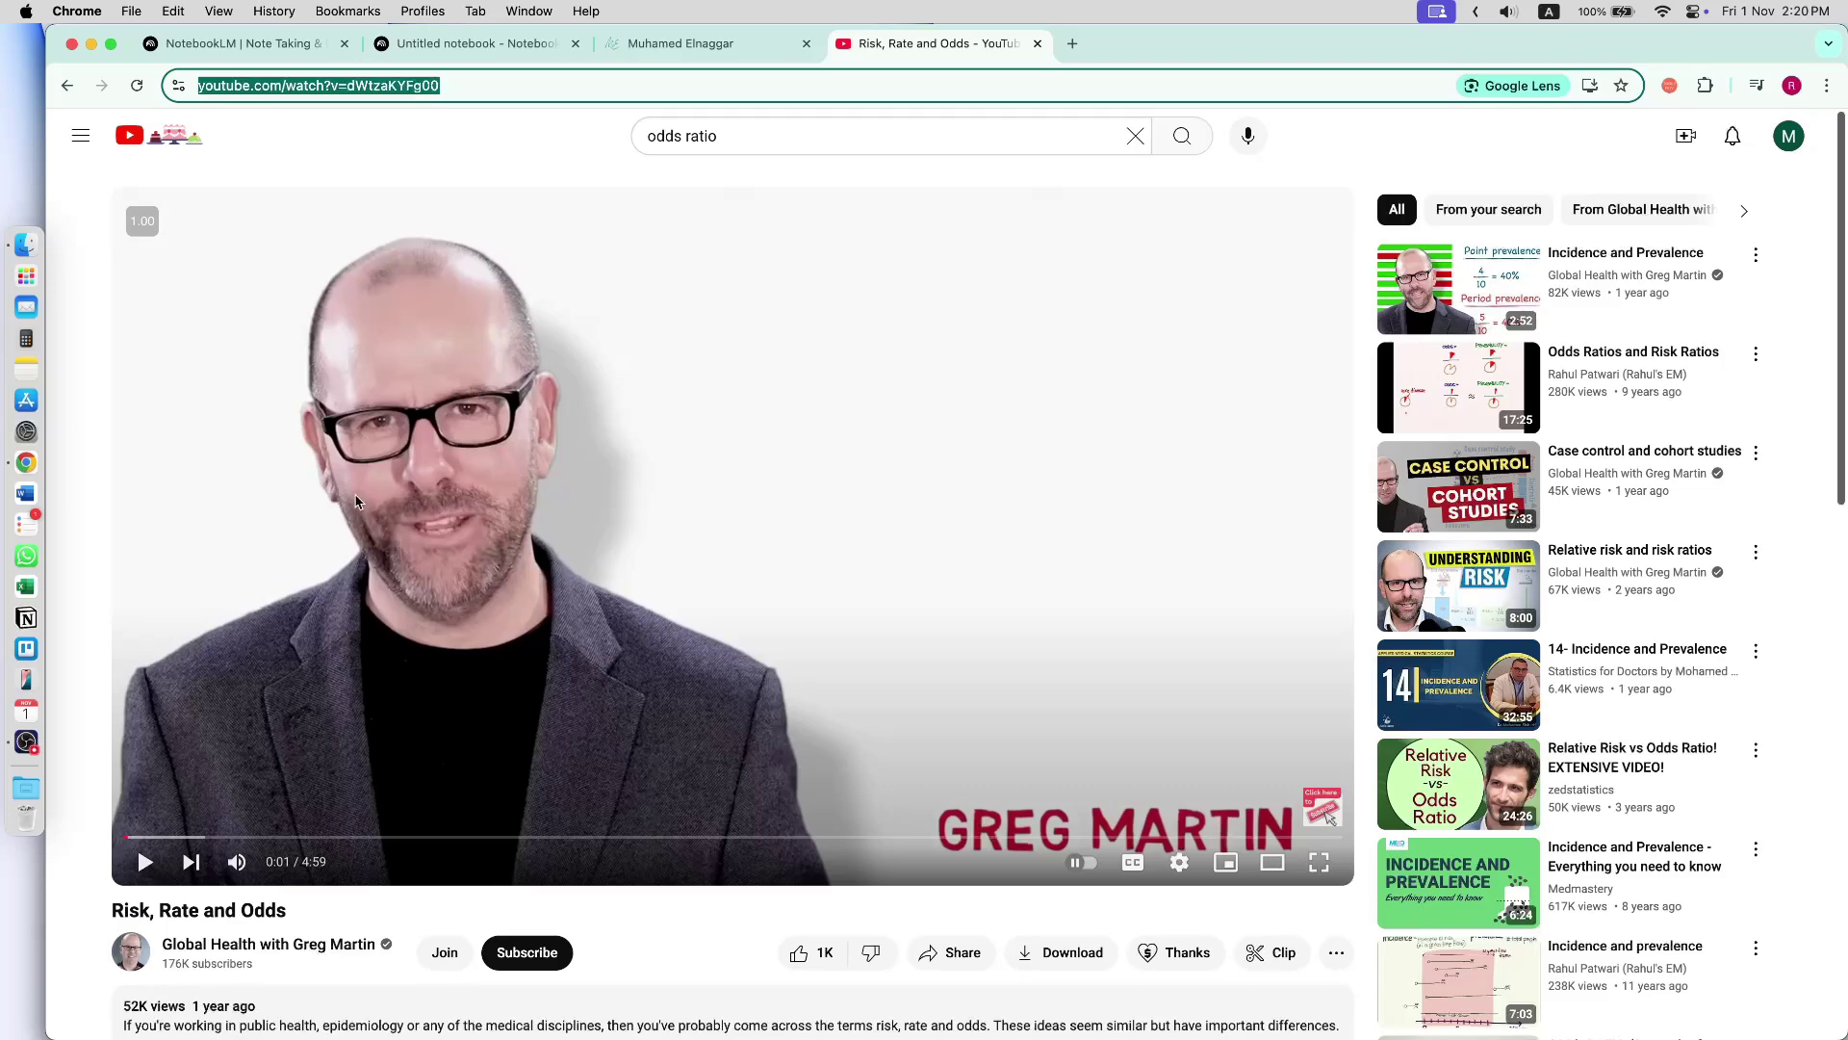
pyautogui.click(445, 45)
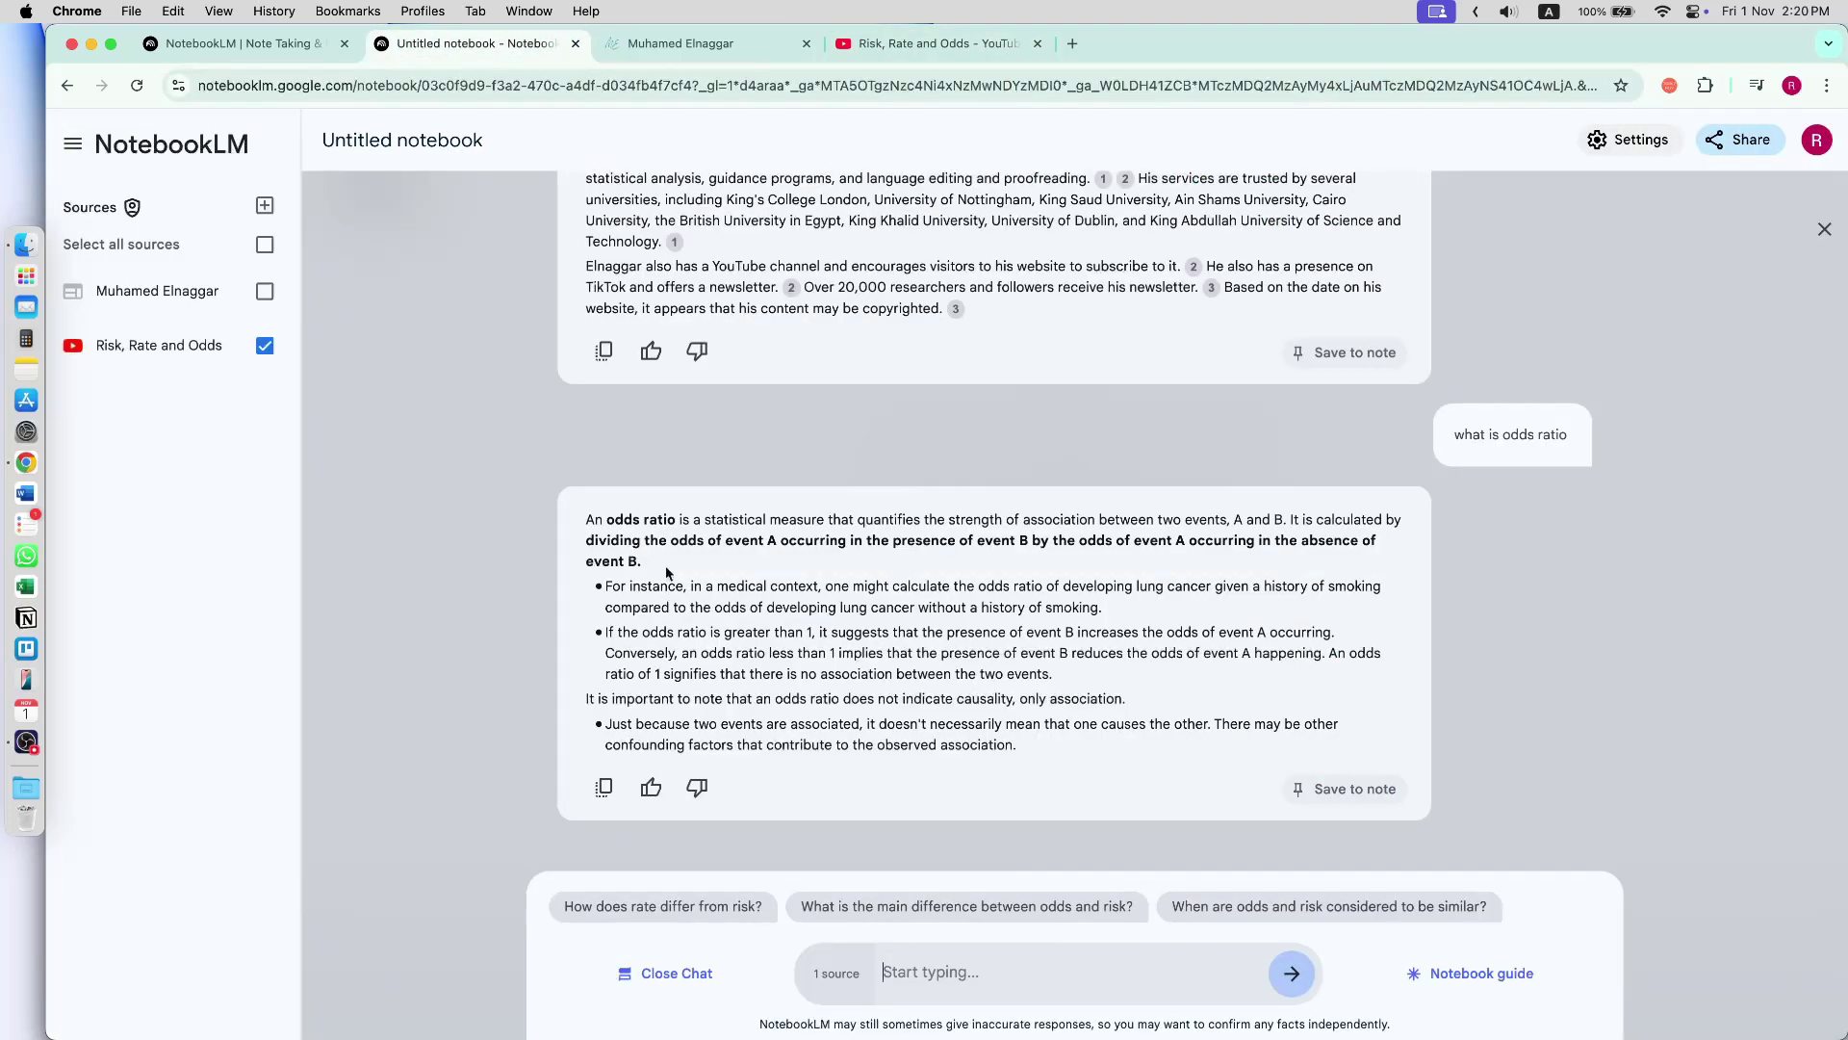
pyautogui.moveTo(904, 540); pyautogui.dragTo(643, 562)
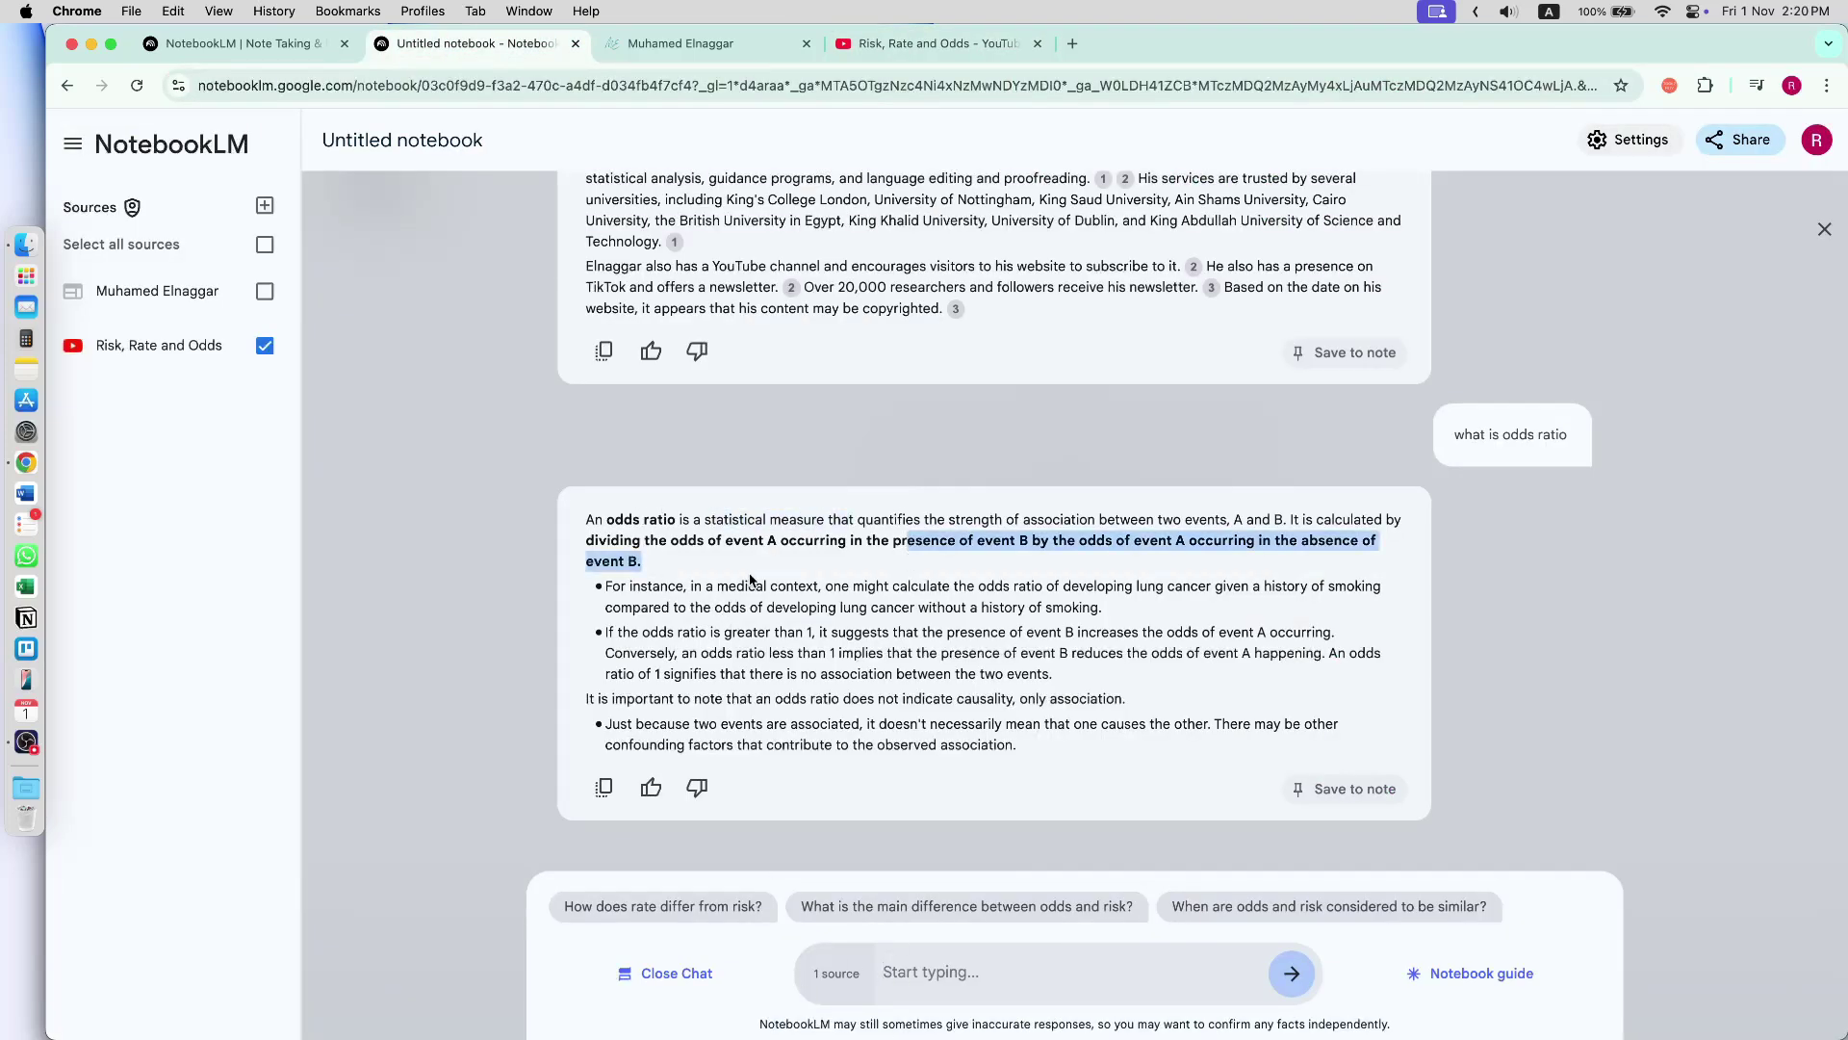
pyautogui.moveTo(799, 585); pyautogui.dragTo(976, 701)
pyautogui.click(1004, 700)
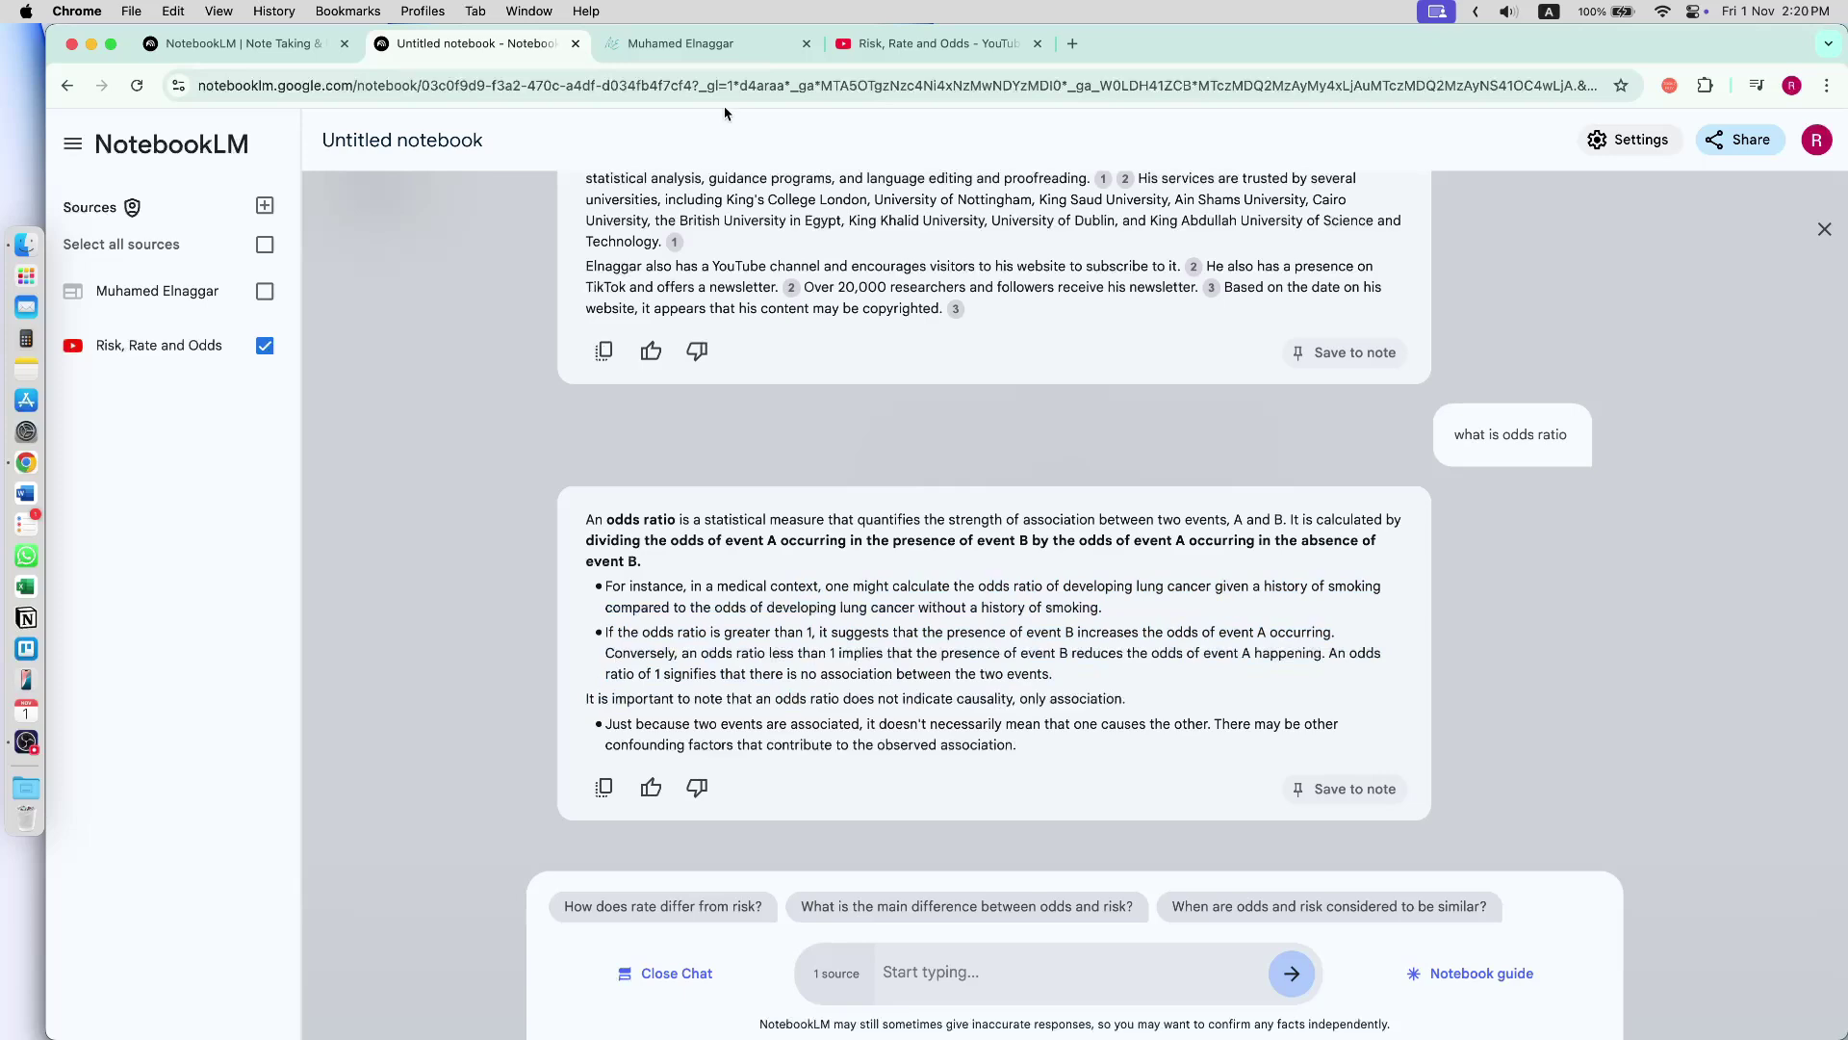
pyautogui.click(264, 205)
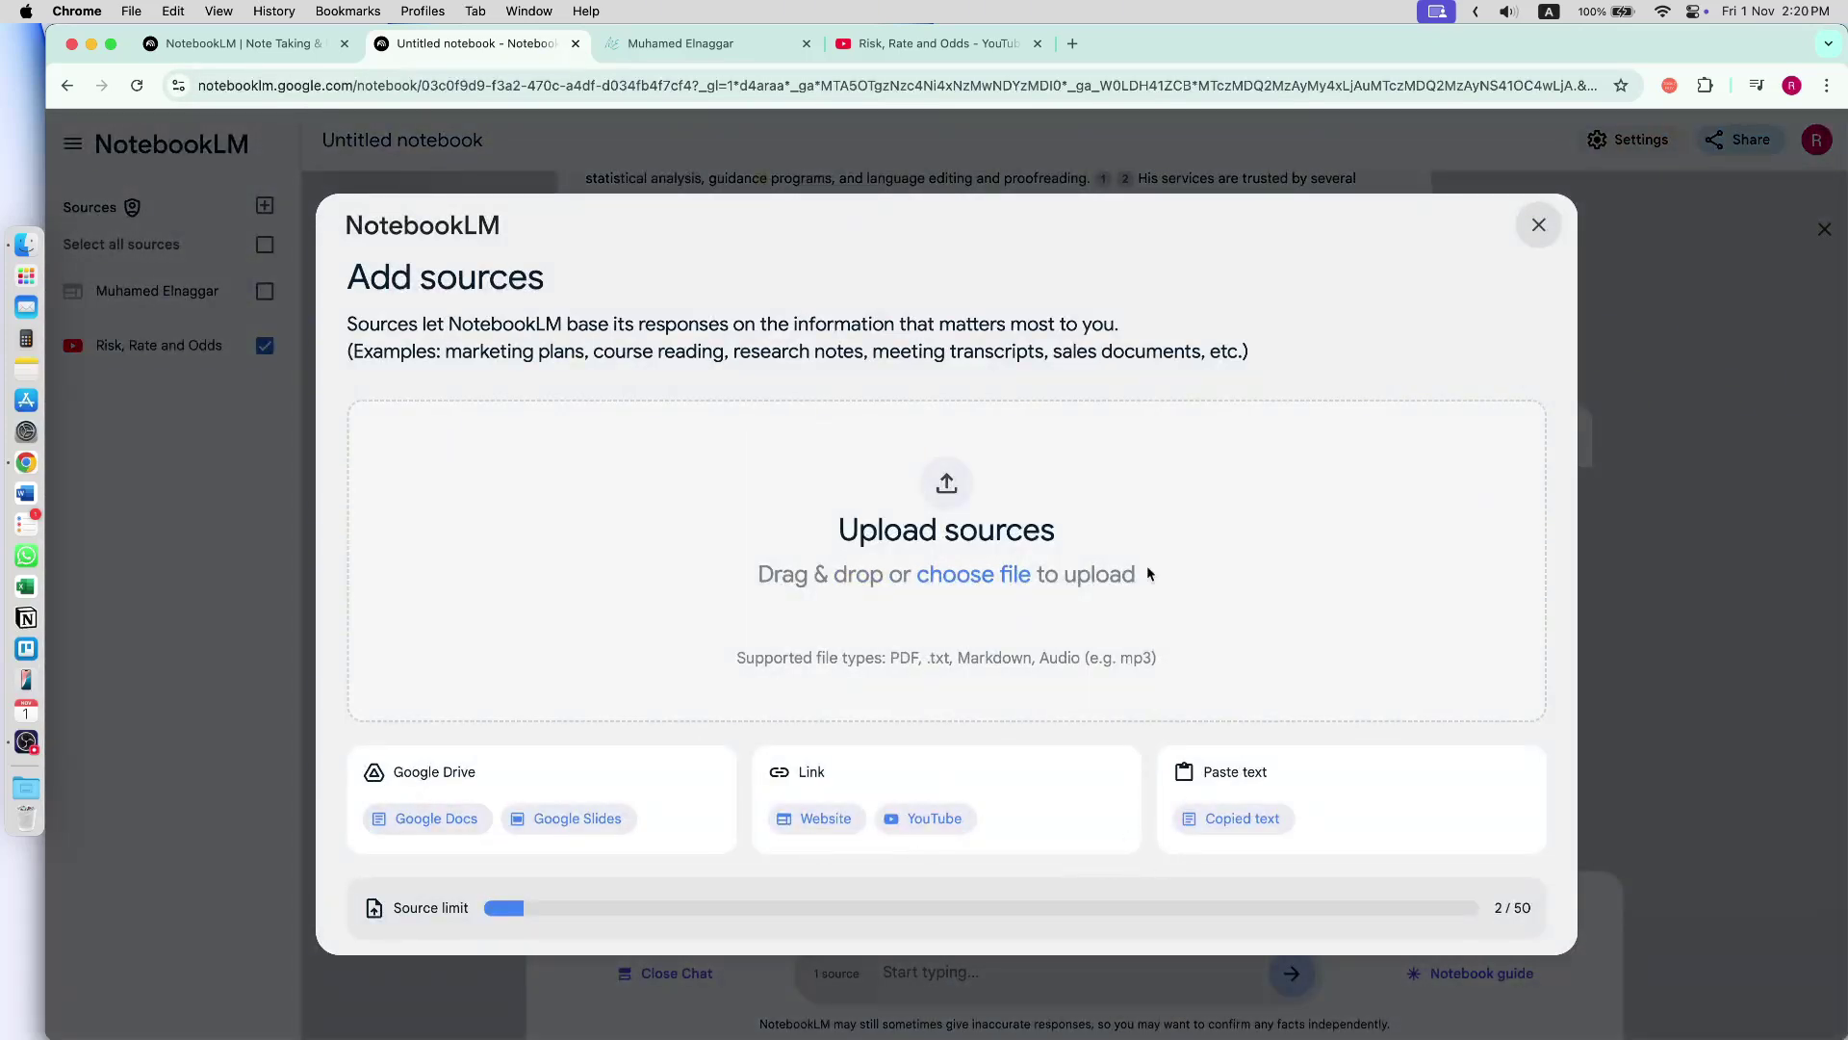
# - Ask ChatGPT 'what is circular rna' in a new tab and copy its two-paragraph answer
pyautogui.click(1071, 43)
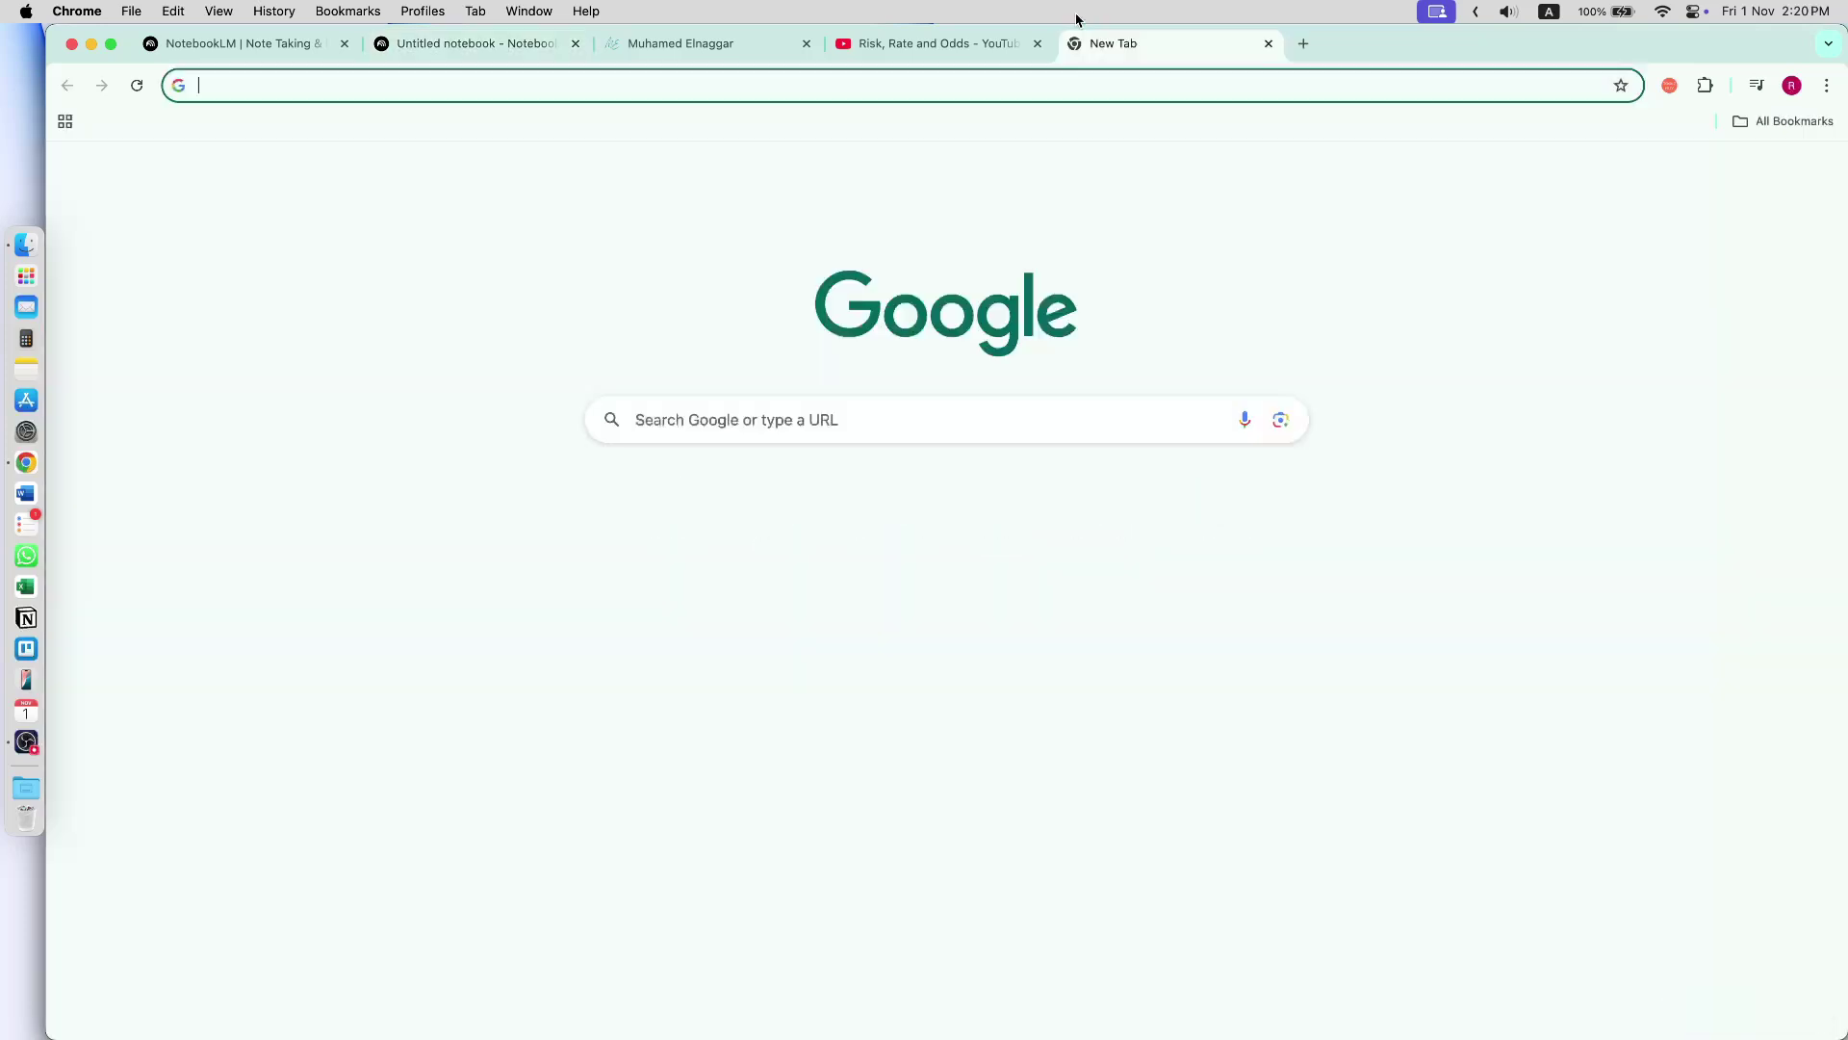
pyautogui.write('chat')
pyautogui.press('Return')
pyautogui.write('what i')
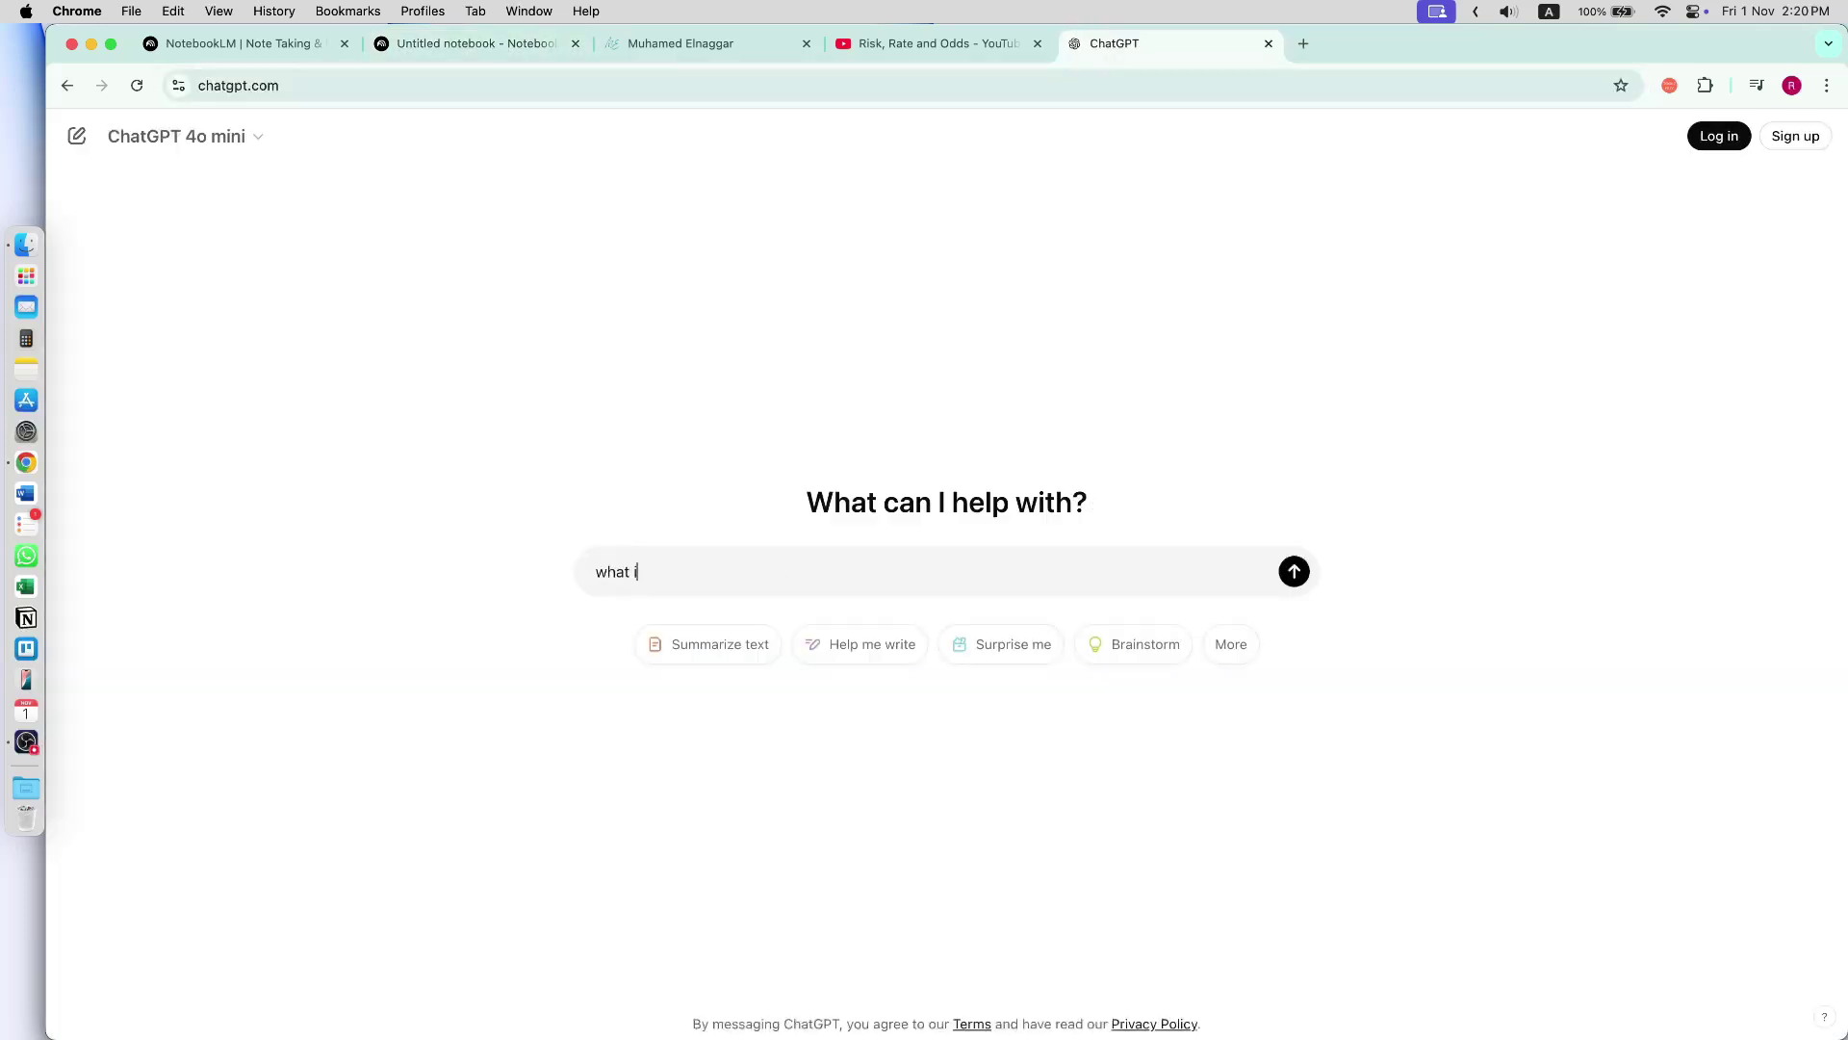
pyautogui.write('s circular rna')
pyautogui.press('Return')
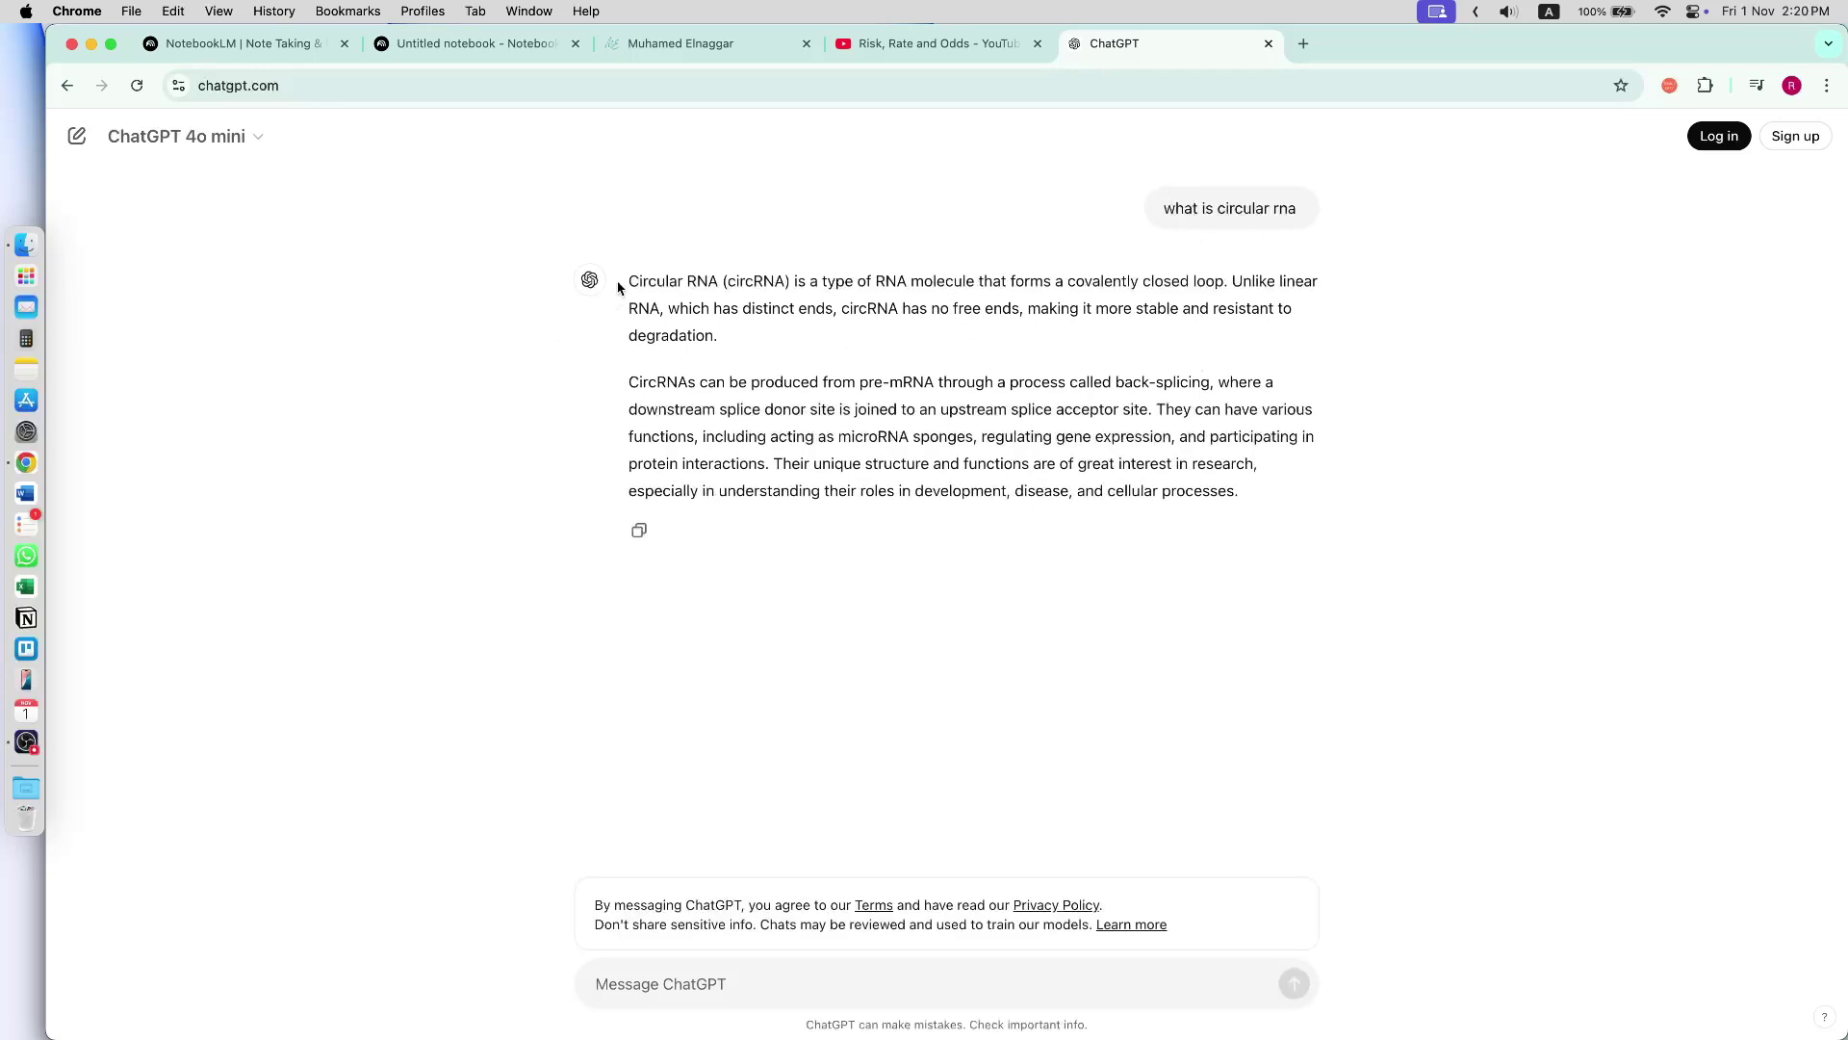
pyautogui.moveTo(628, 280); pyautogui.dragTo(1234, 516)
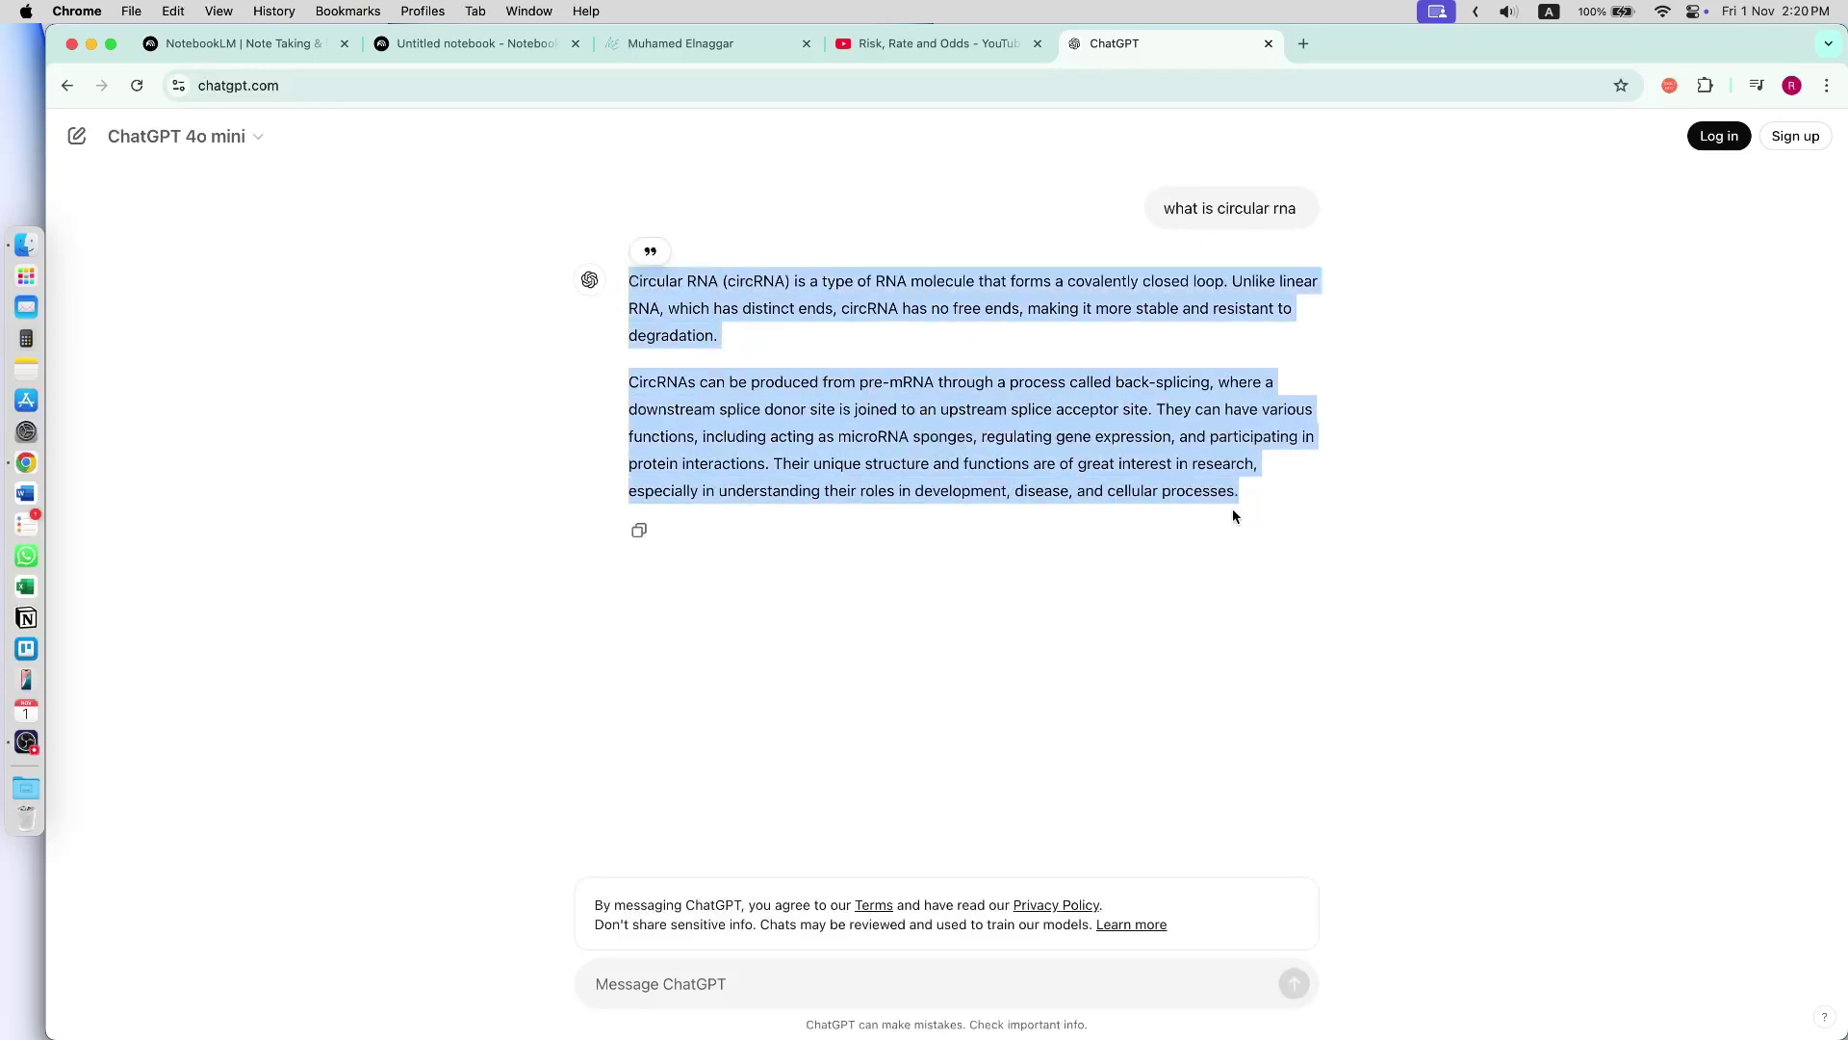
pyautogui.press('super+c')
pyautogui.click(496, 46)
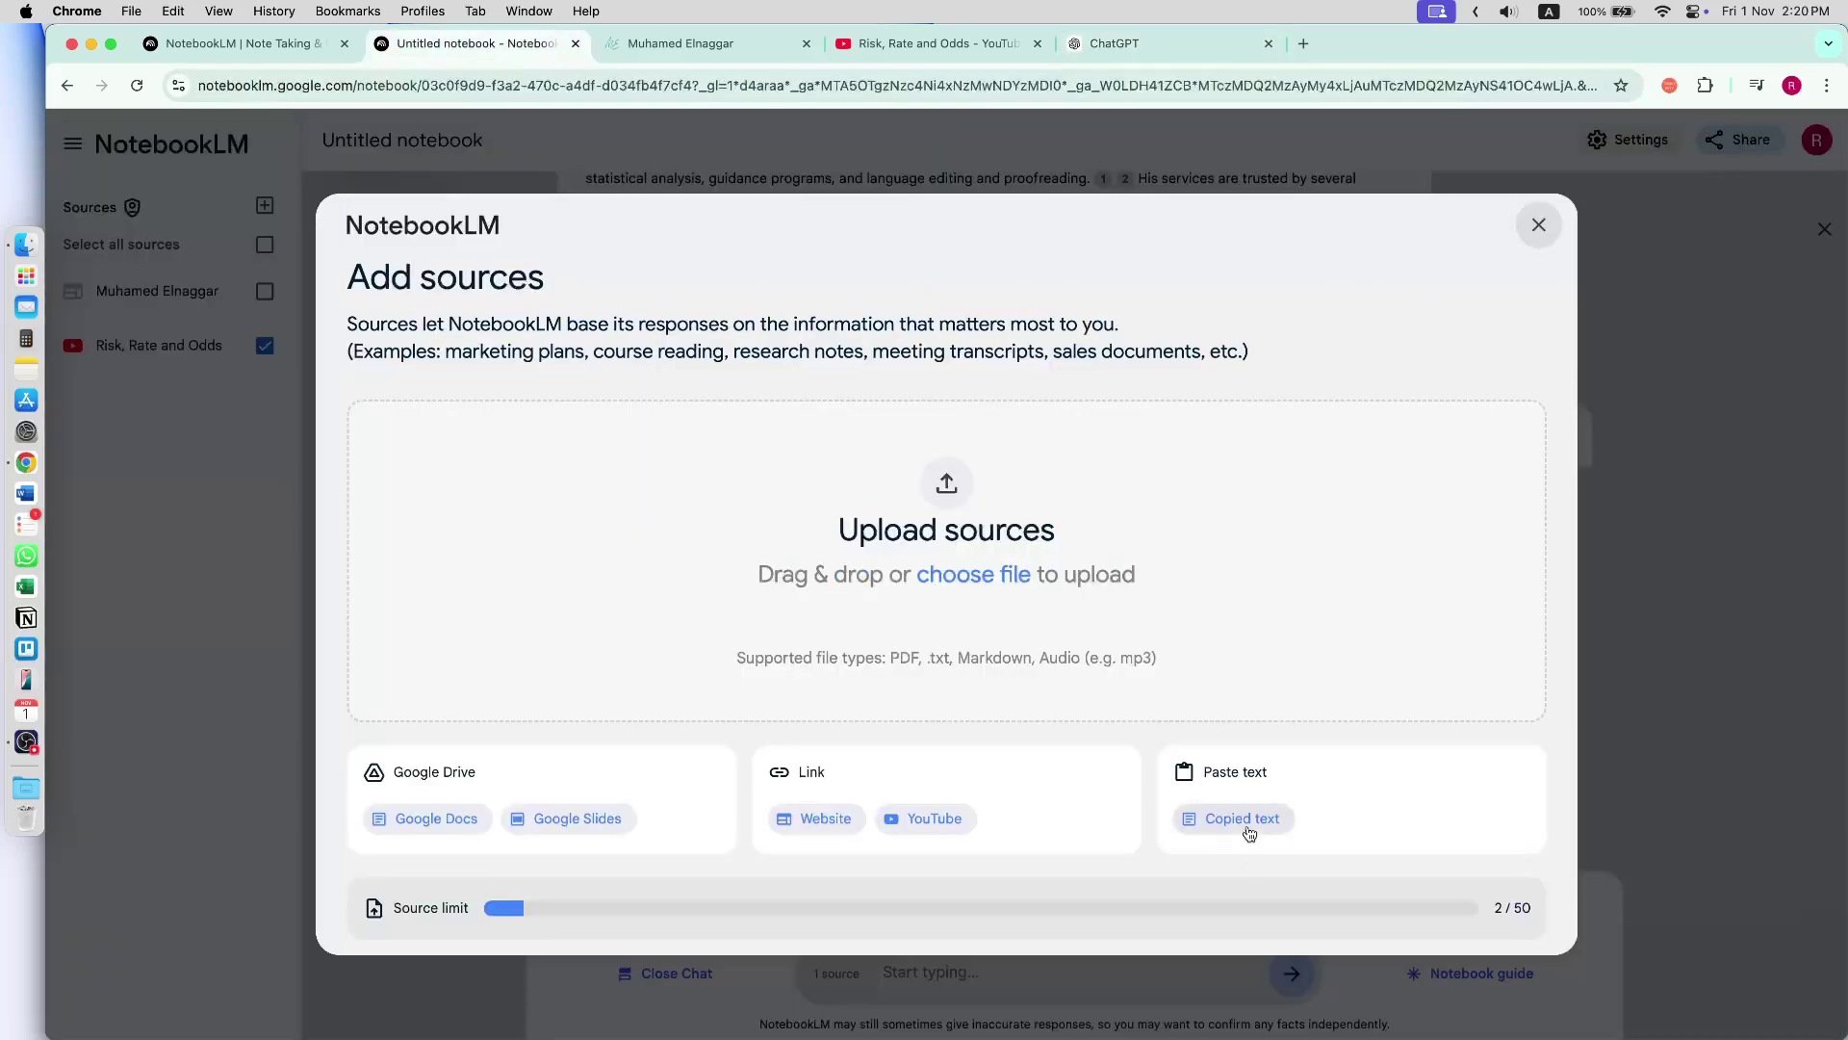
# - Insert the copied circular RNA answer as a Pasted Text source, leaving only Risk, Rate and Odds checked for chat
pyautogui.click(1242, 818)
pyautogui.press('super+v')
pyautogui.click(1502, 792)
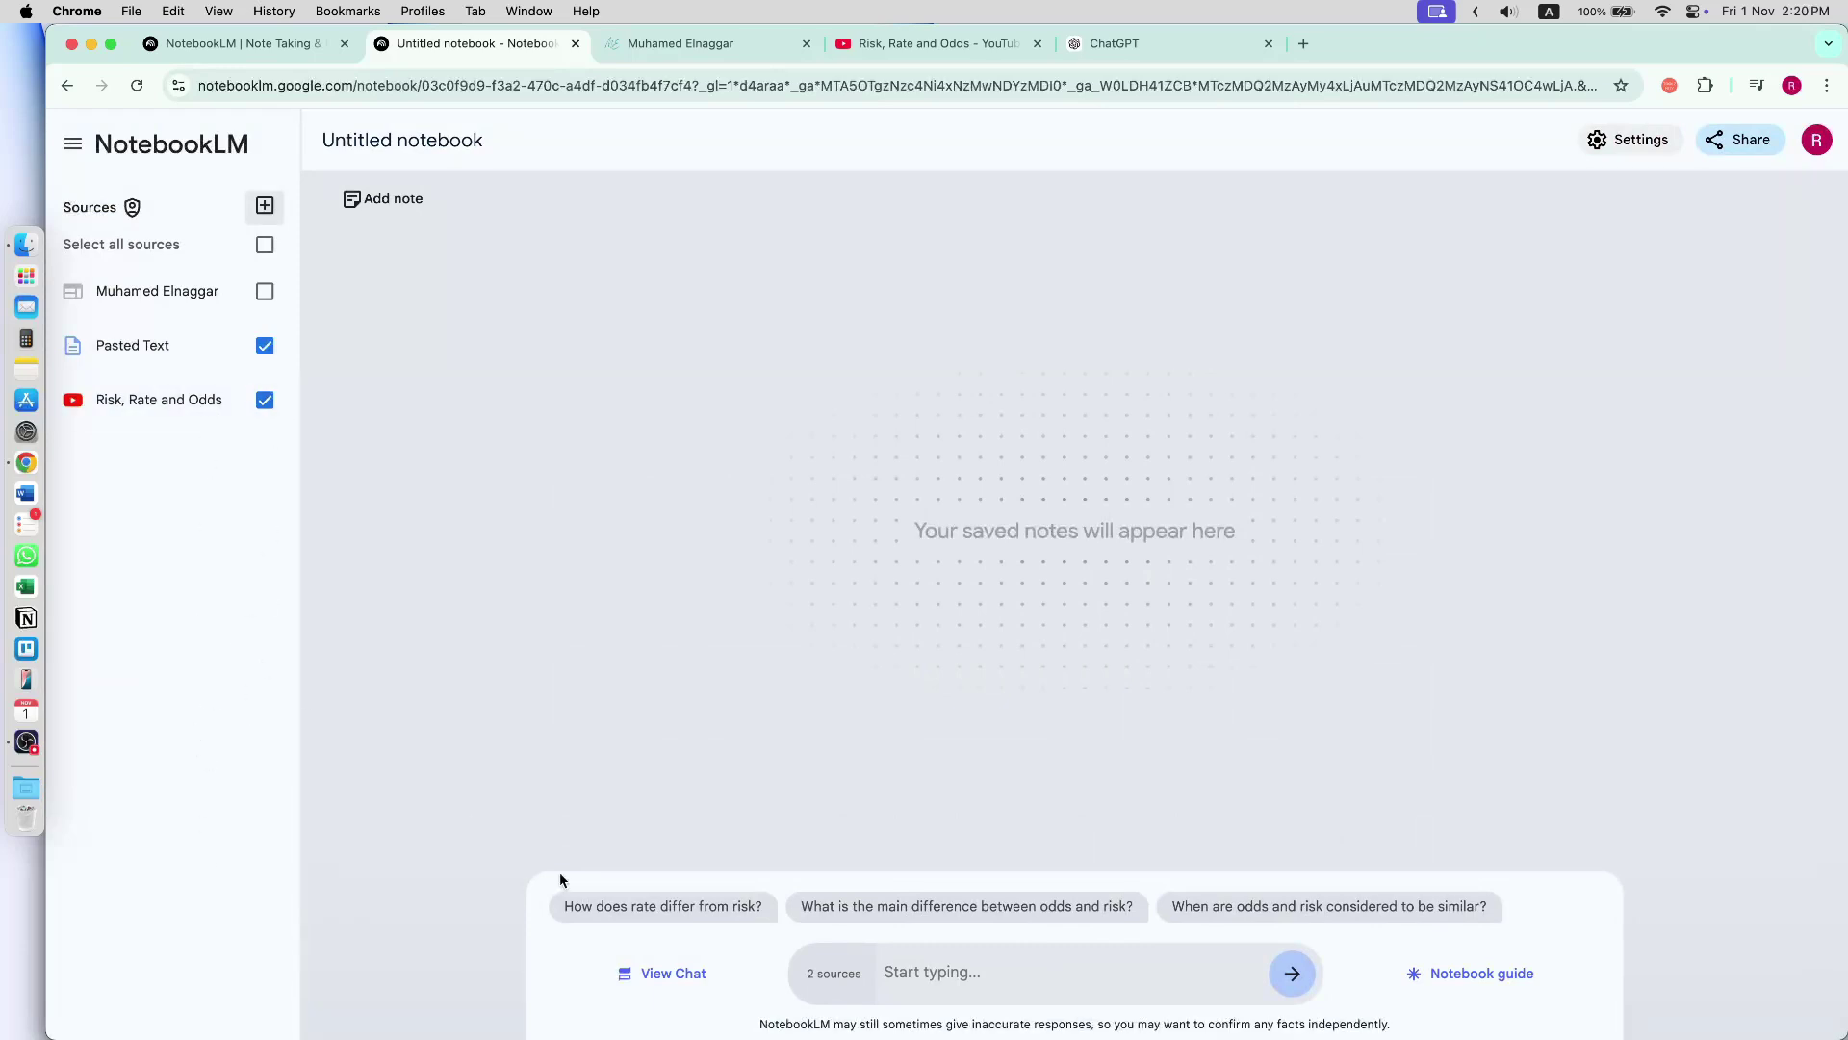
pyautogui.click(265, 291)
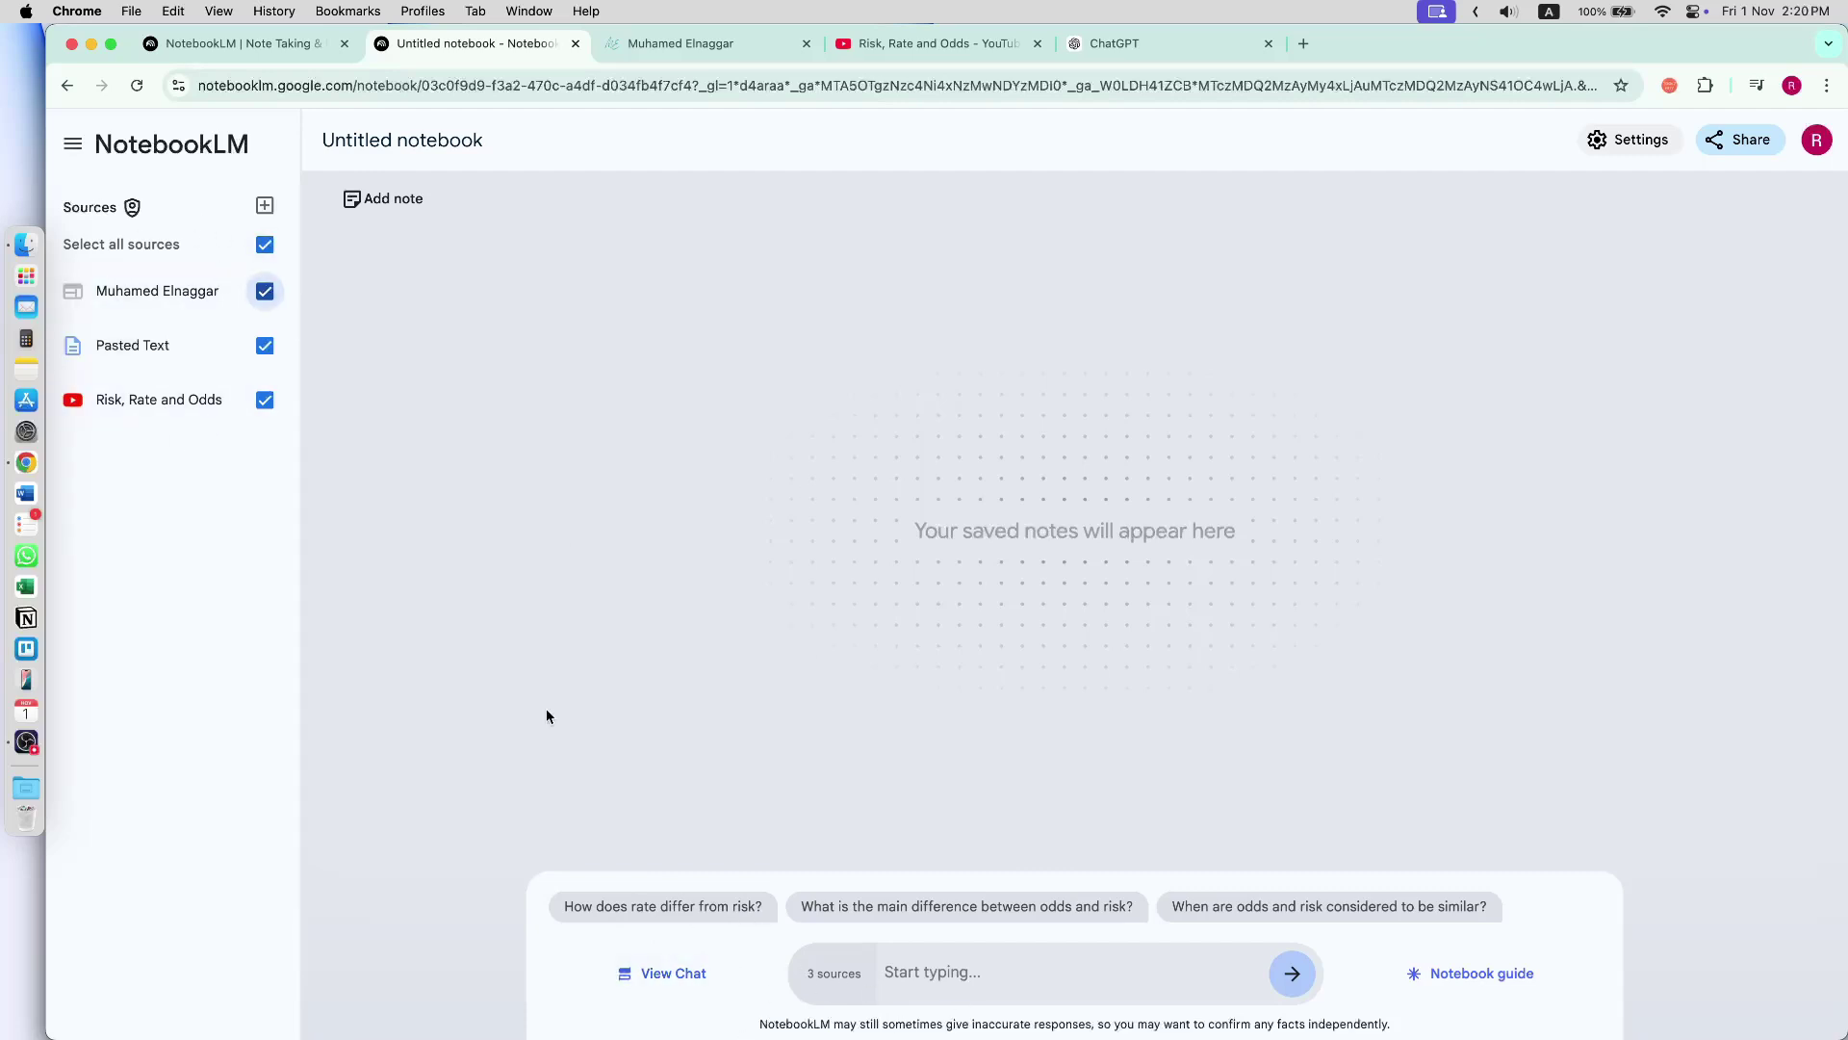
pyautogui.click(265, 346)
pyautogui.click(265, 291)
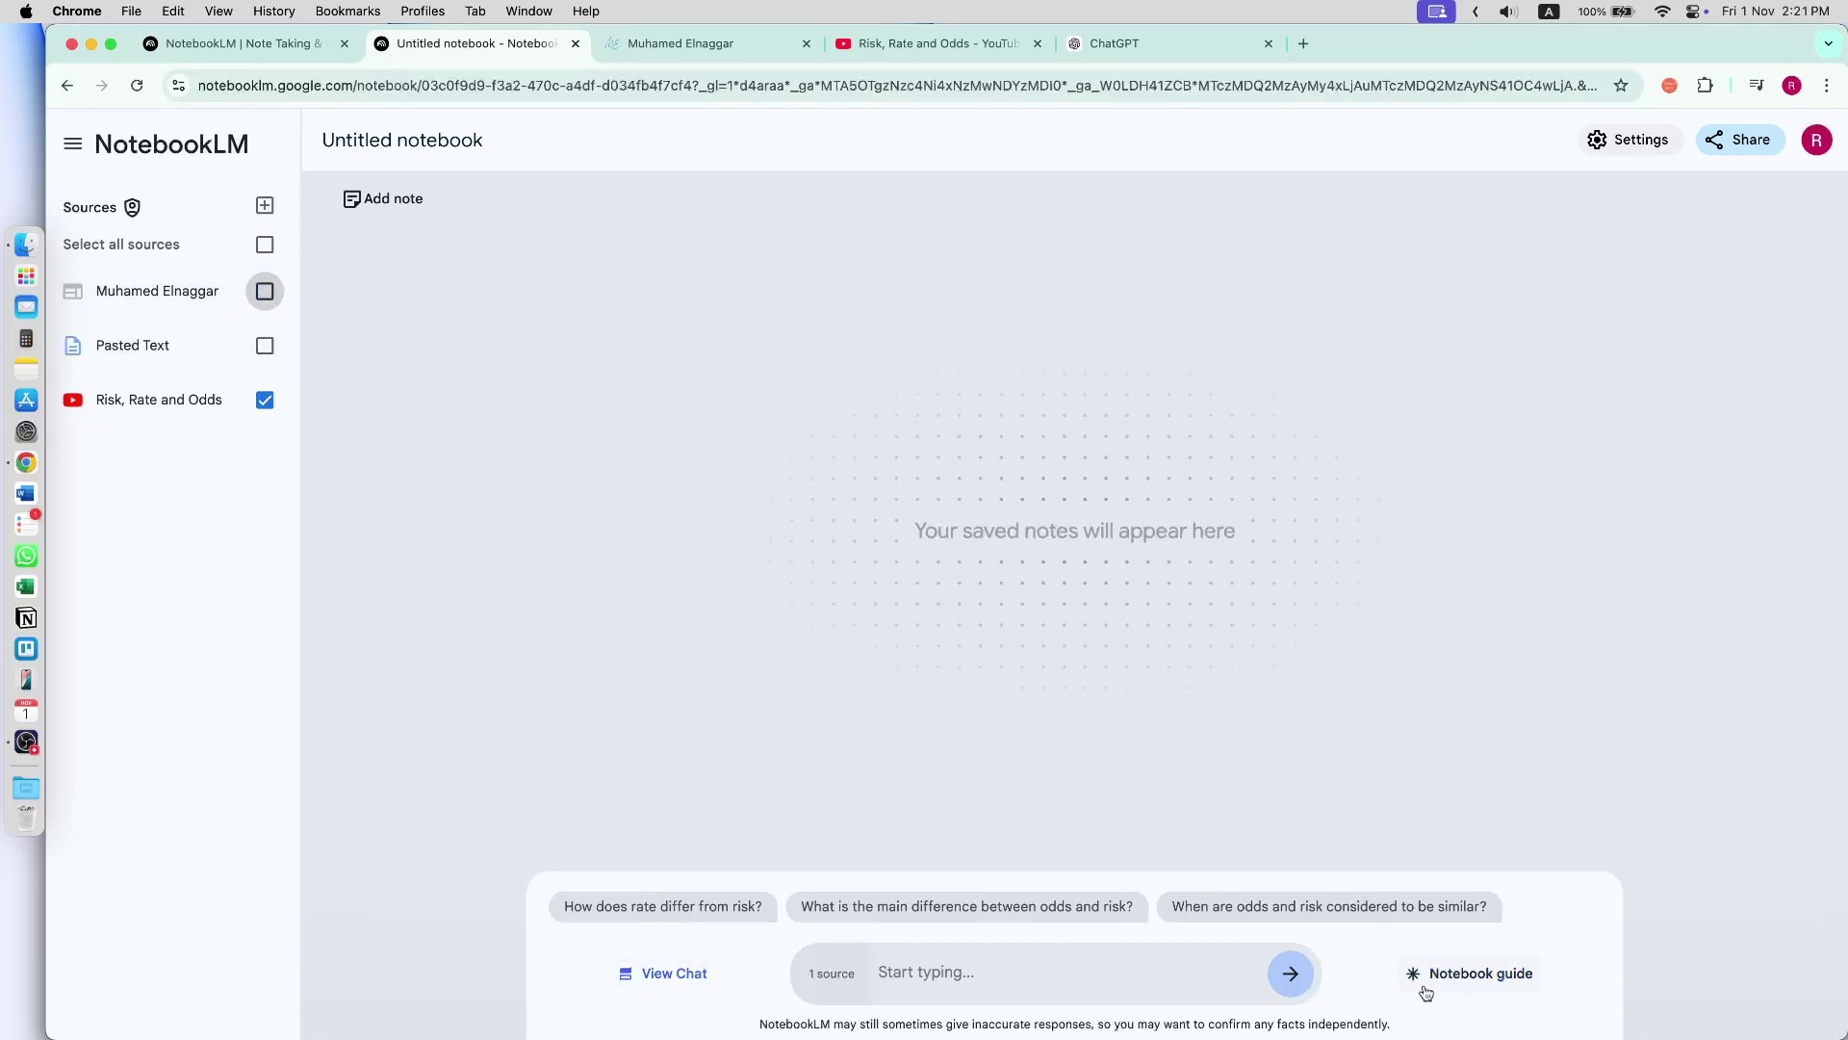
# - Generate the notebook's Audio Overview from the guide and go back to the notebooks list
pyautogui.click(1511, 977)
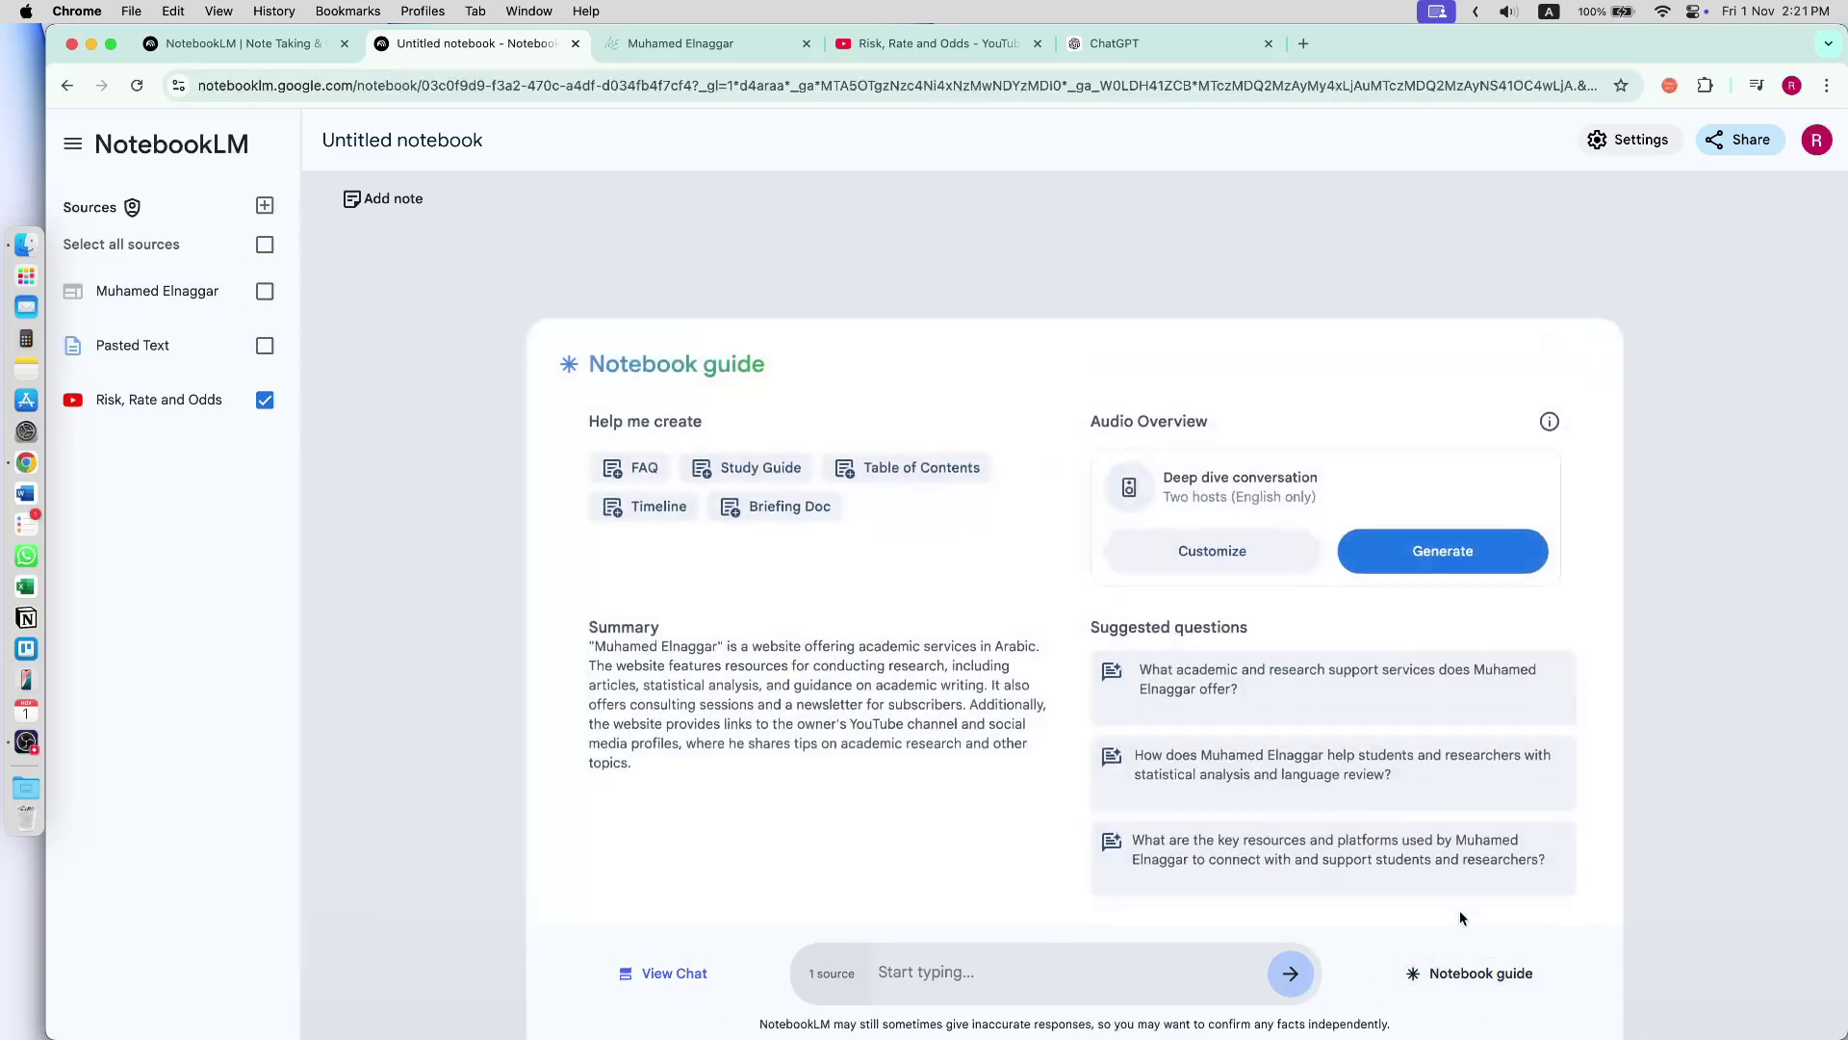
pyautogui.click(1415, 547)
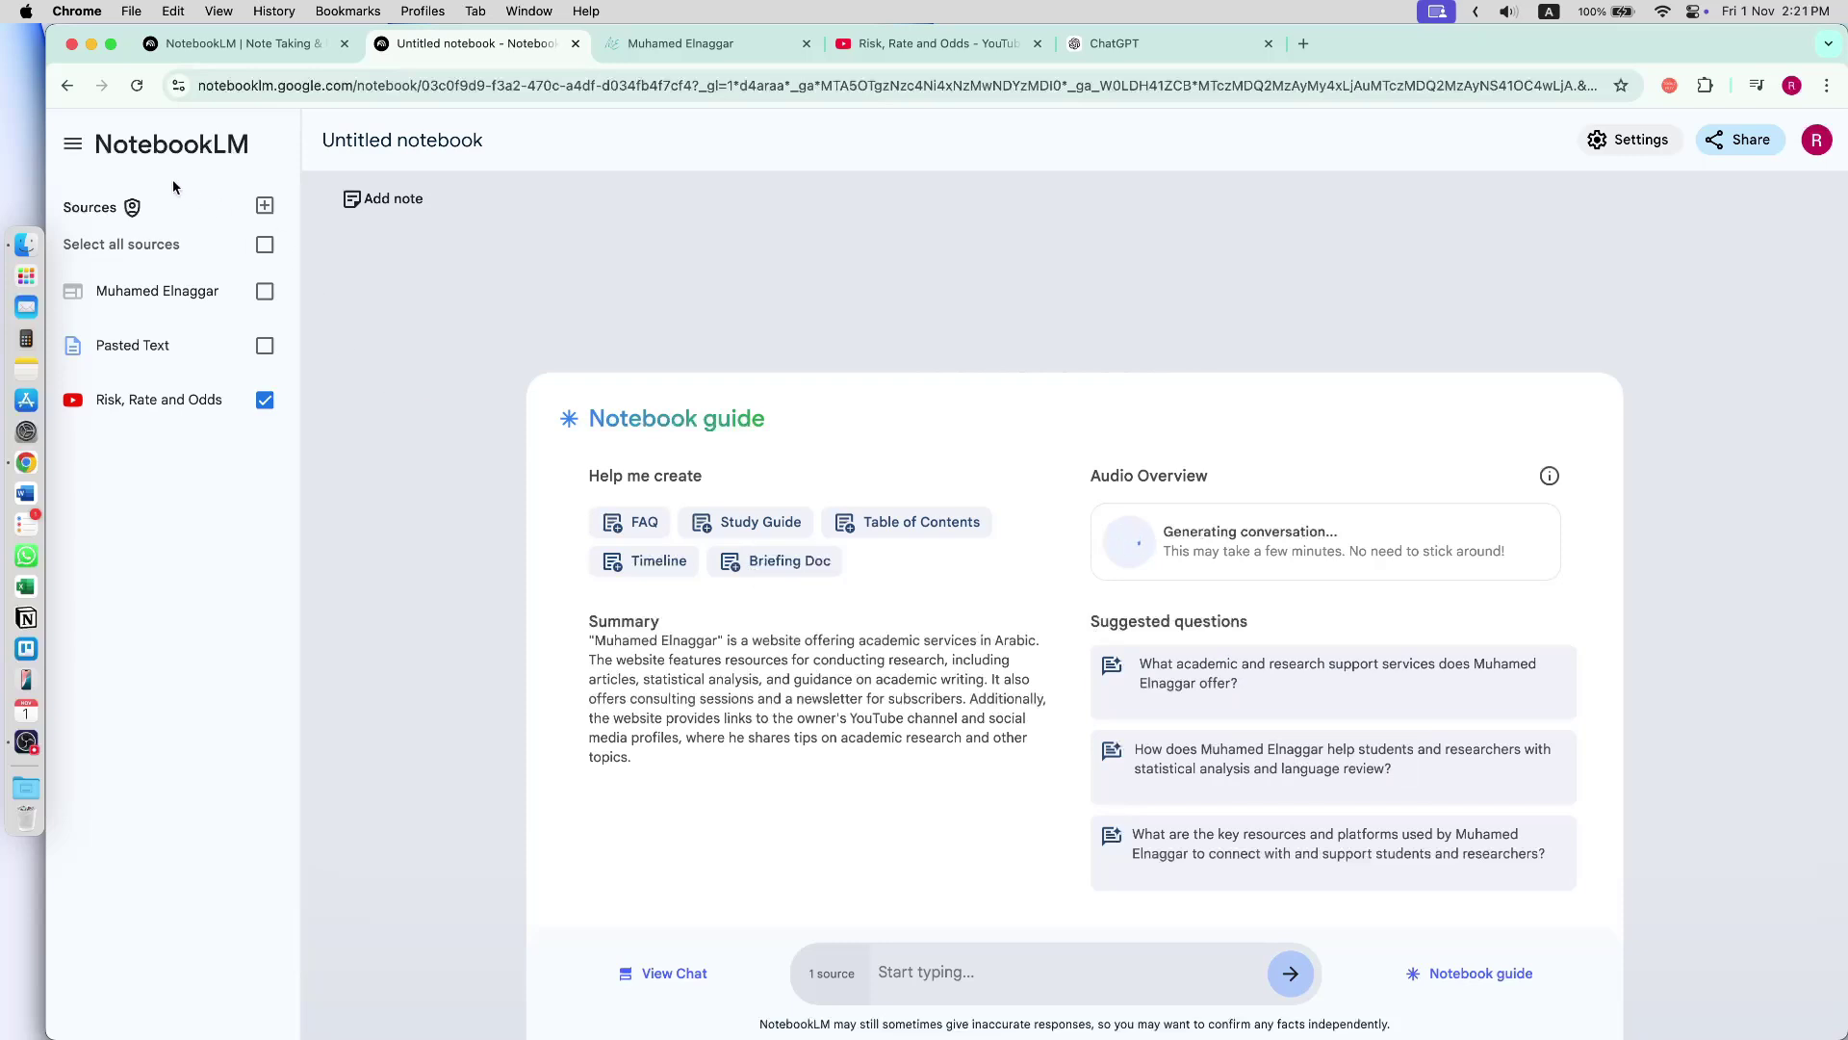
pyautogui.click(183, 154)
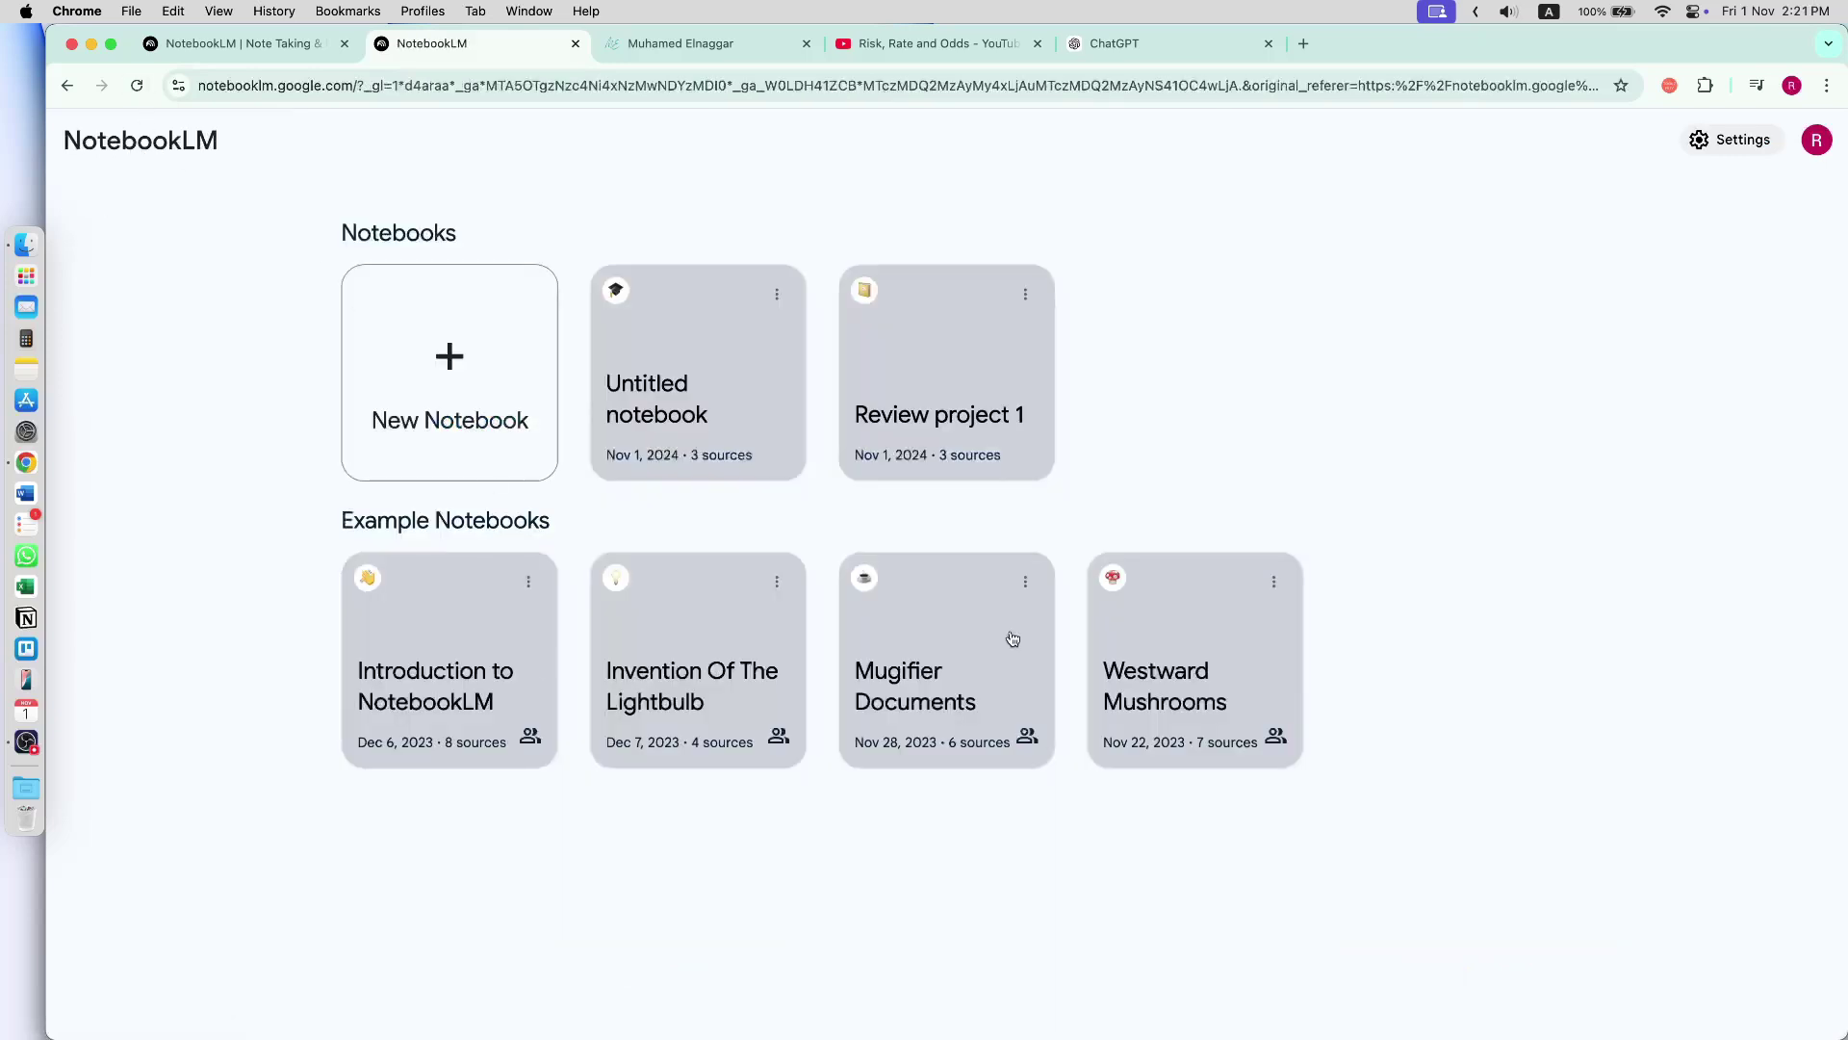
# - In Review project 1, ask the suggested question on cellular processes circ_0029426 affects in GBM cells
pyautogui.click(948, 420)
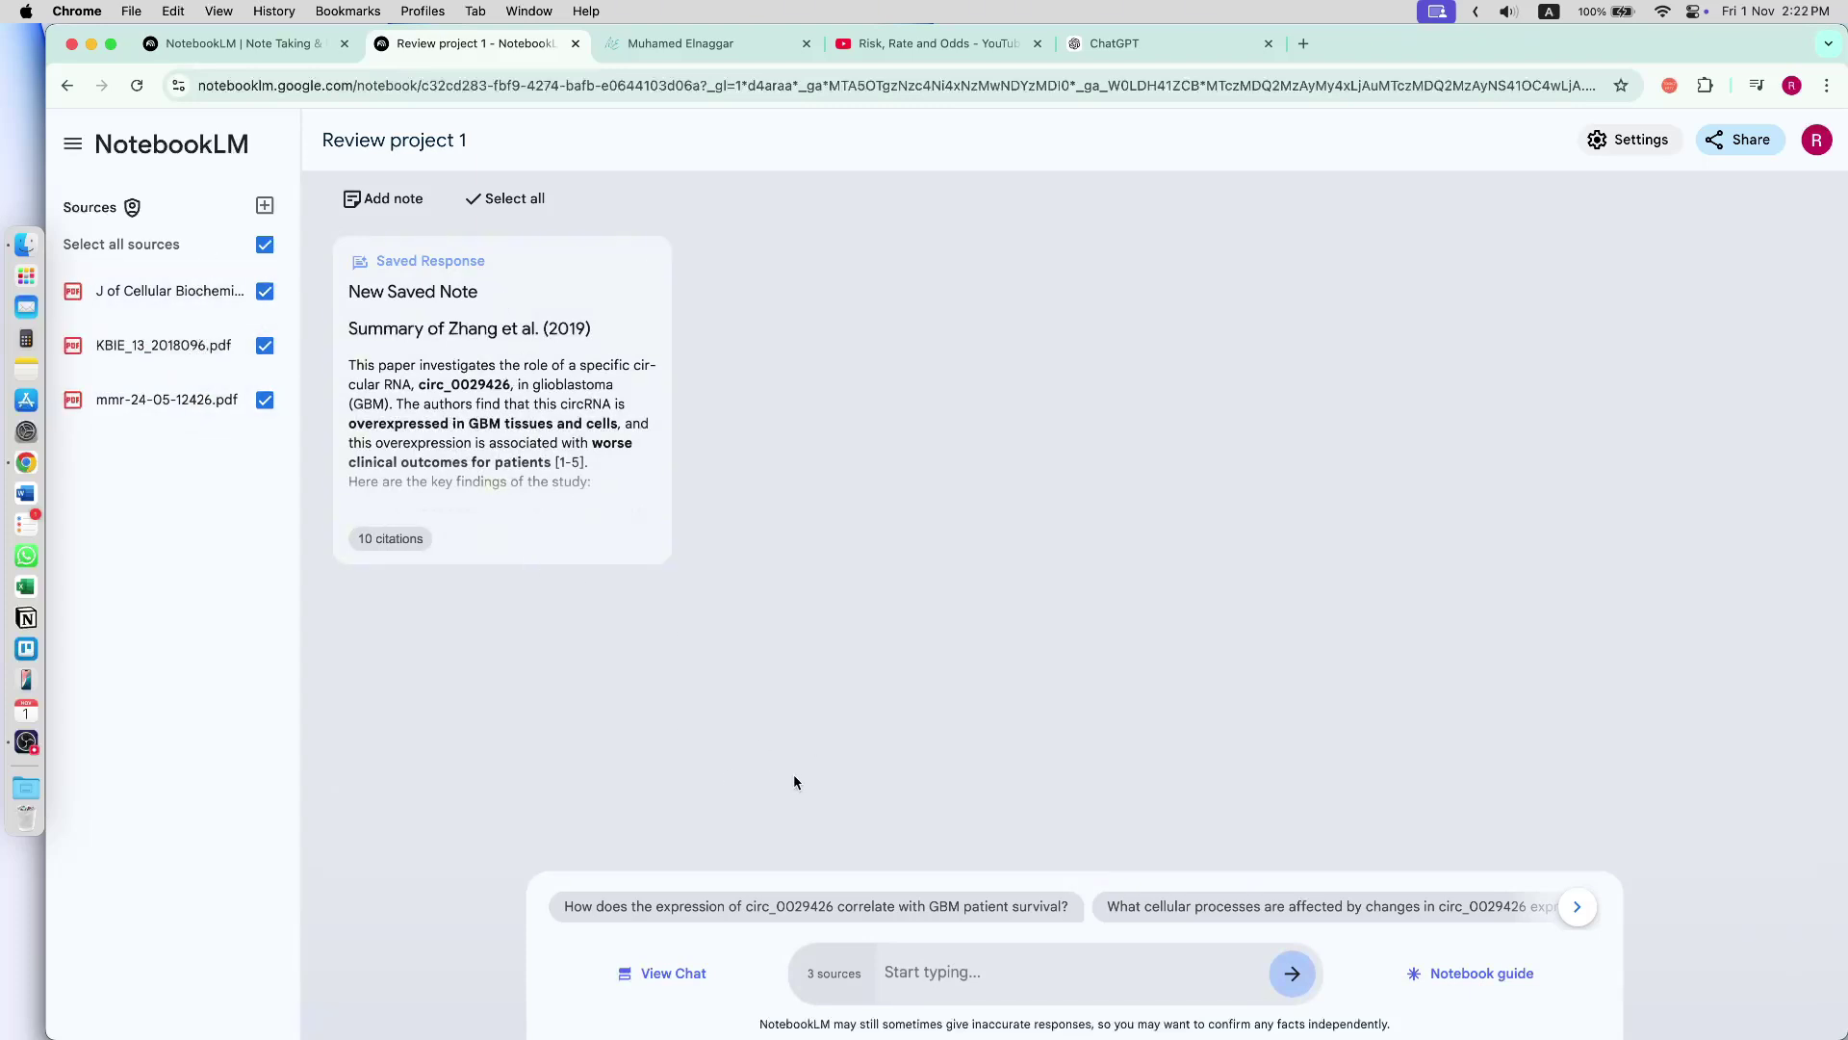
pyautogui.click(1283, 906)
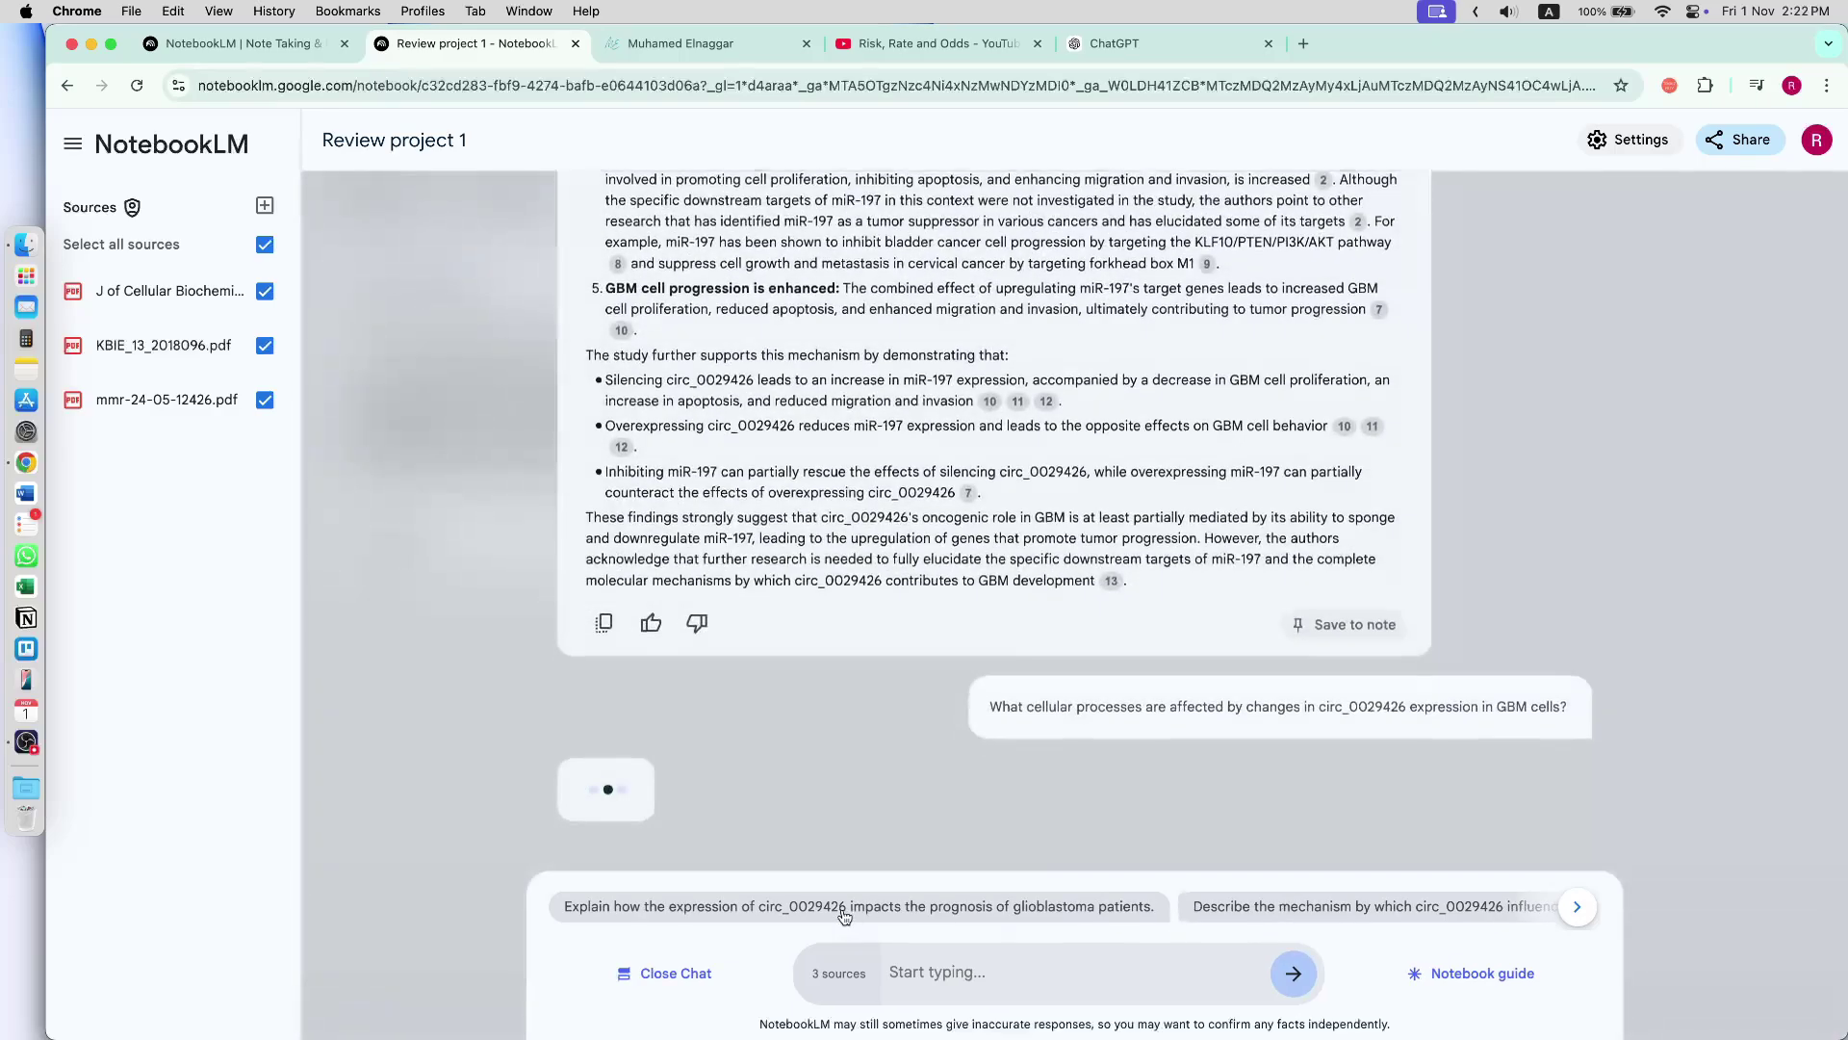
pyautogui.scroll(5, 980, 575)
pyautogui.scroll(-15, 980, 575)
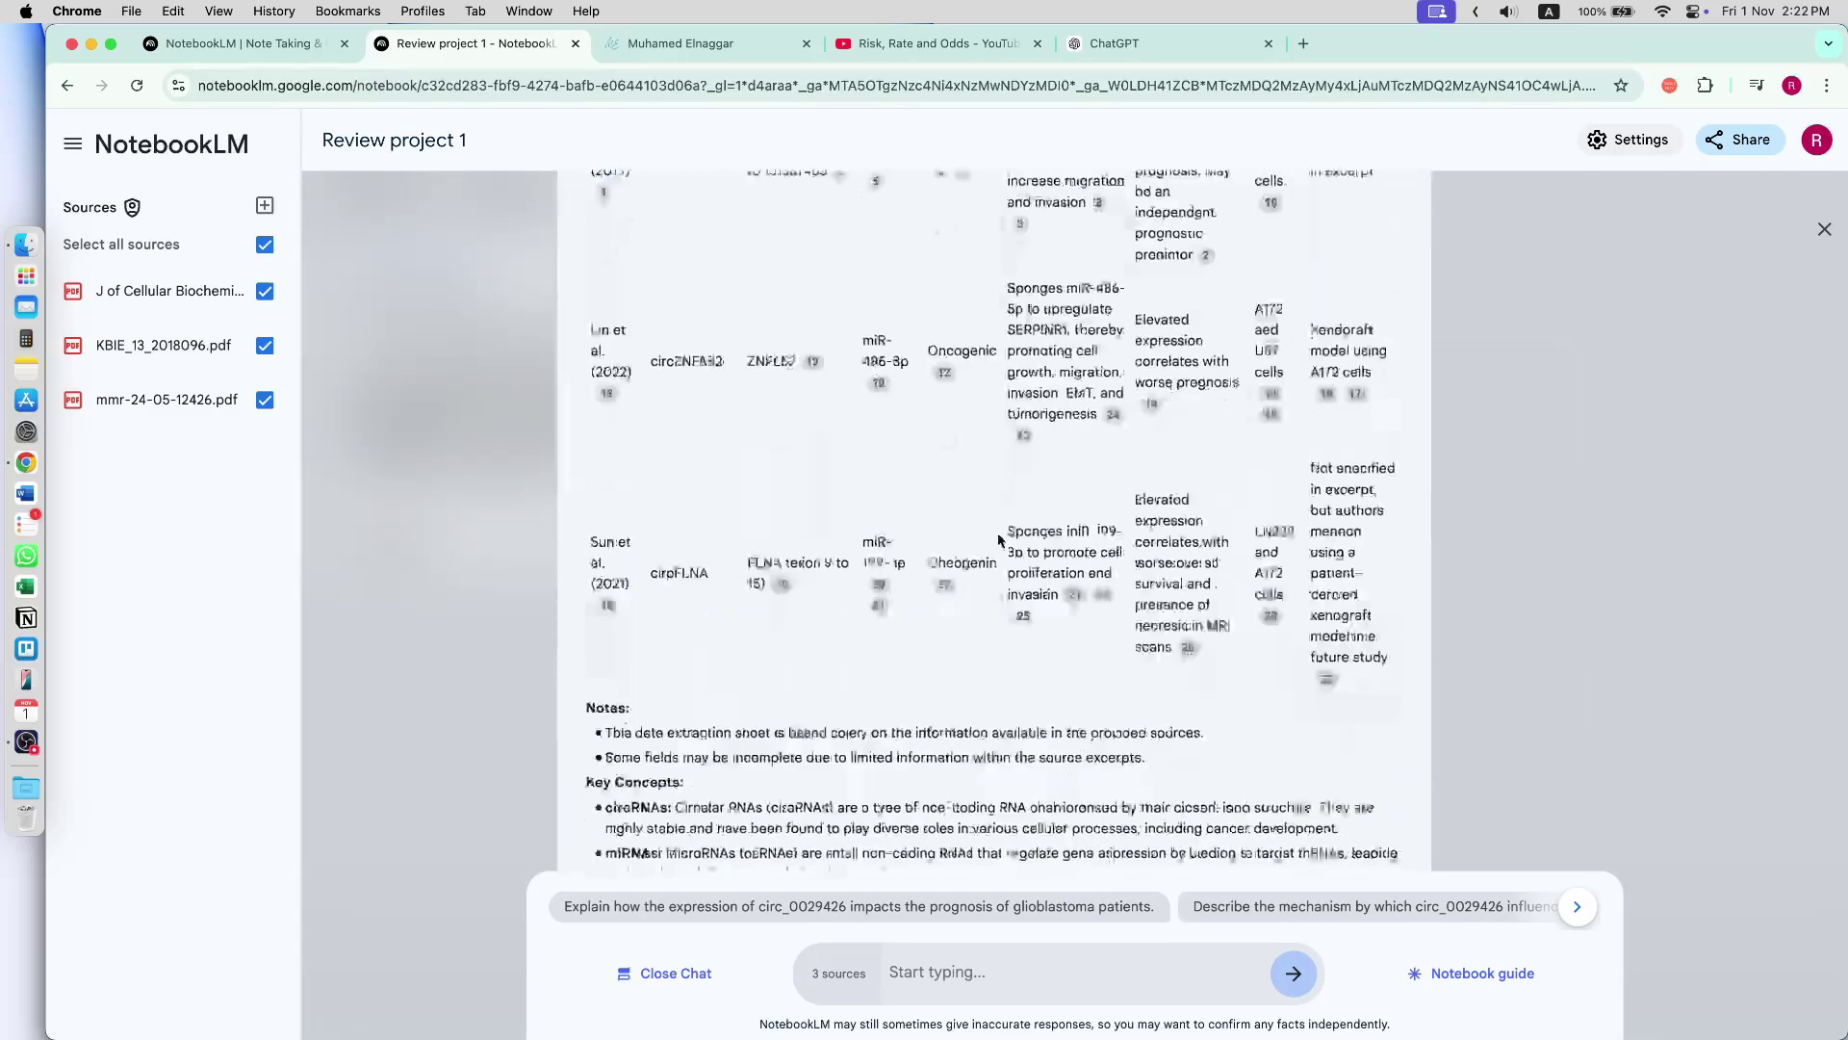
pyautogui.scroll(-20, 972, 496)
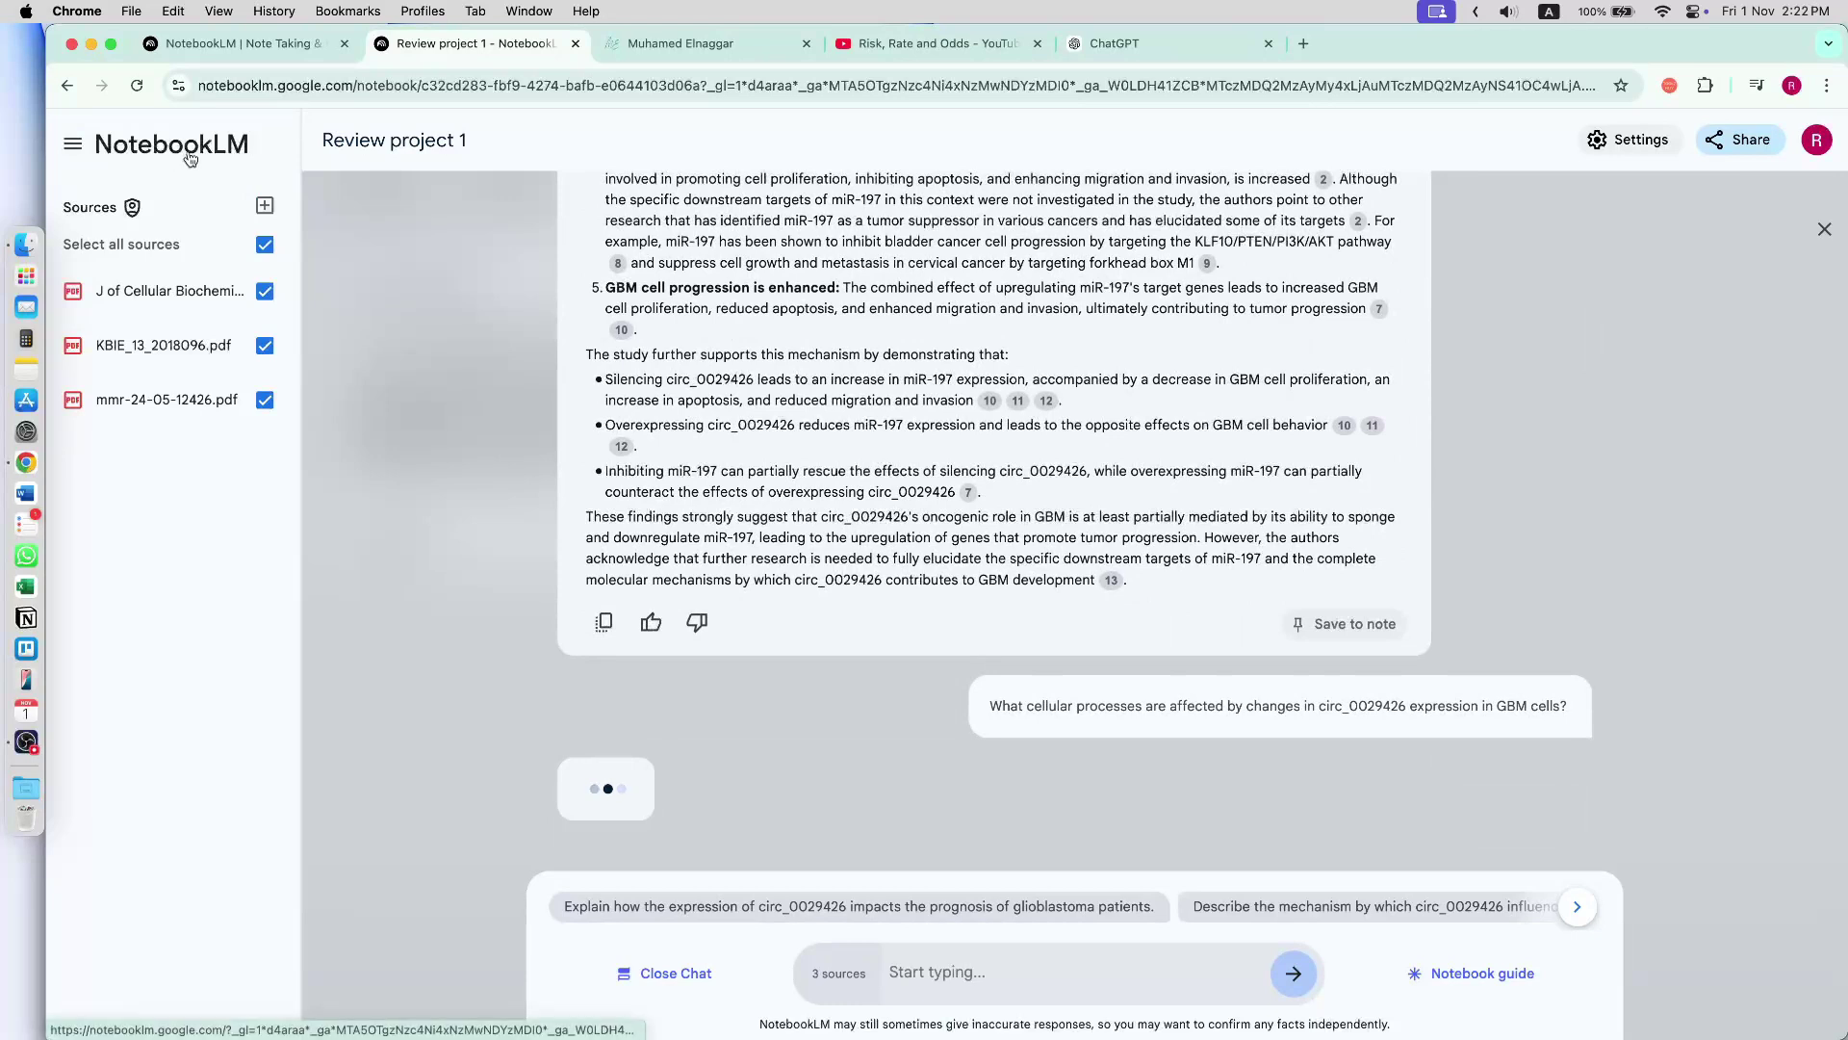
pyautogui.click(184, 159)
# - Rename the Untitled notebook to 'podcast' and check the audio overview progress in the Notebook guide
pyautogui.click(915, 374)
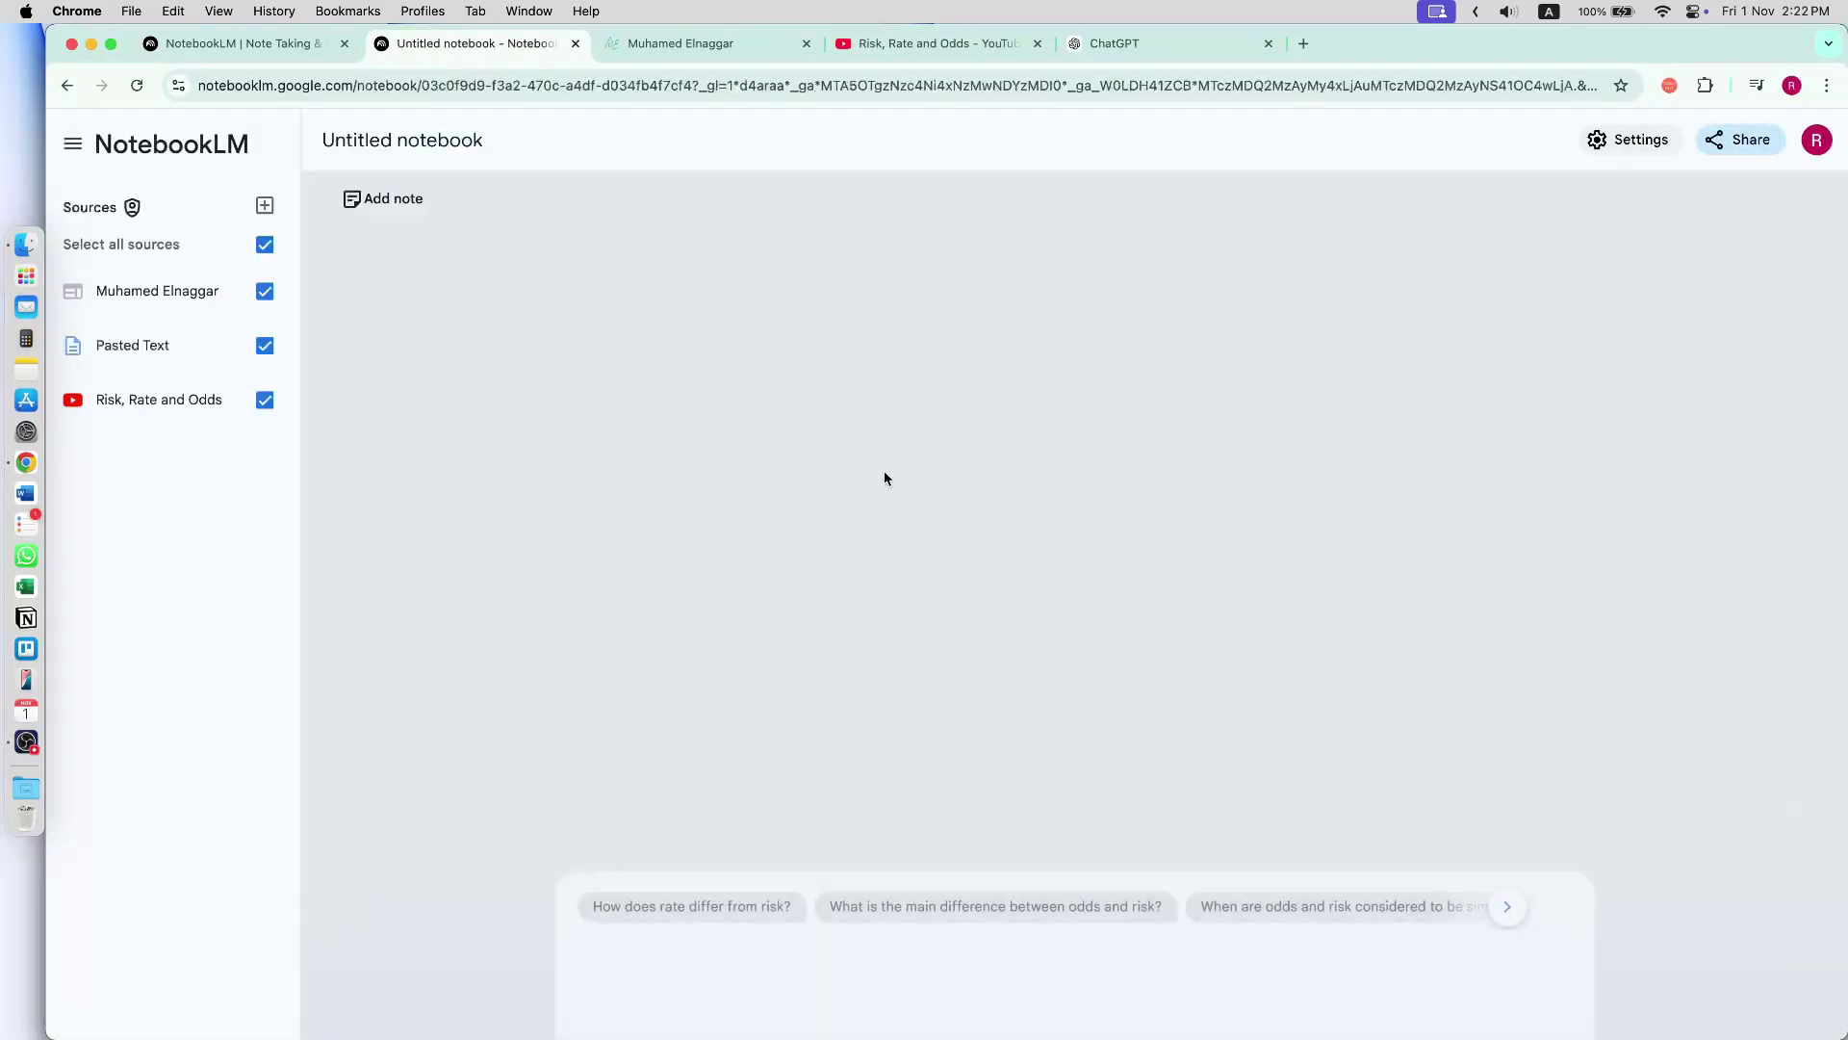
pyautogui.click(392, 149)
pyautogui.write('podcast')
pyautogui.press('Return')
pyautogui.click(1473, 973)
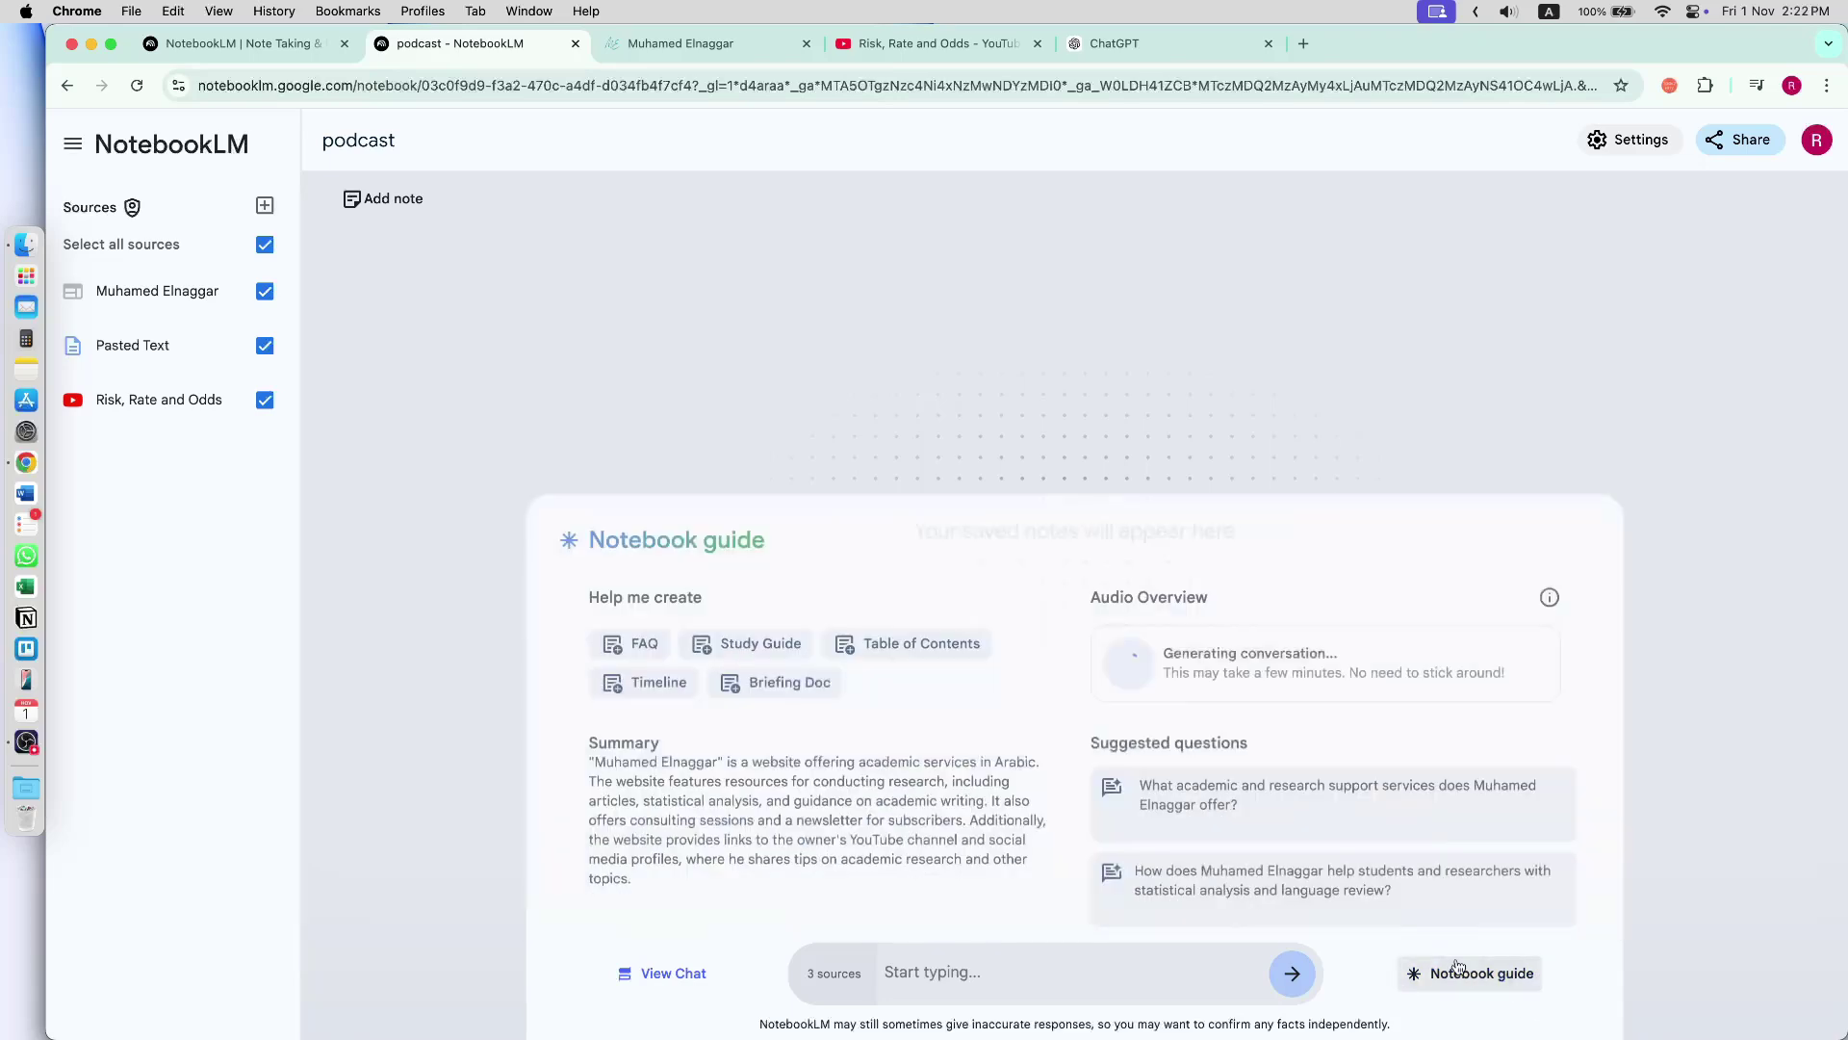
# - Look at the Invention Of The Lightbulb example notebook's chat, then return to the notebooks home page
pyautogui.click(140, 146)
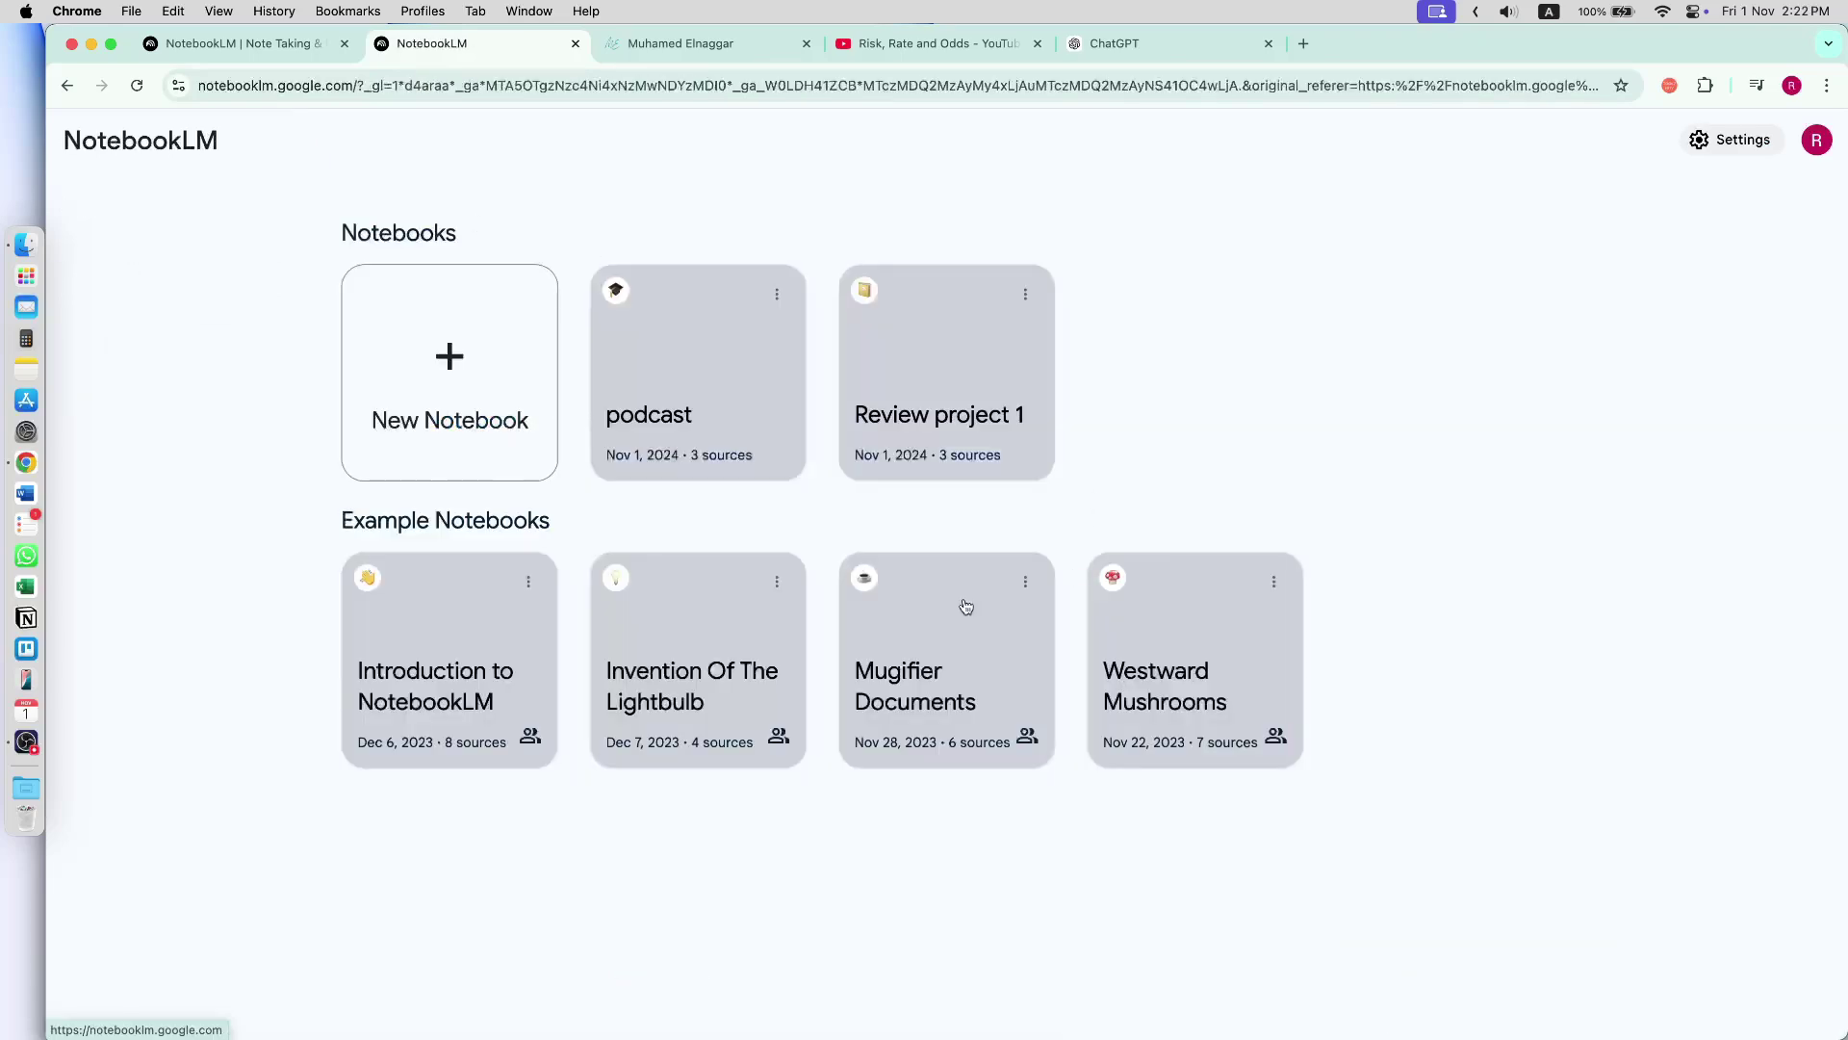
pyautogui.click(673, 672)
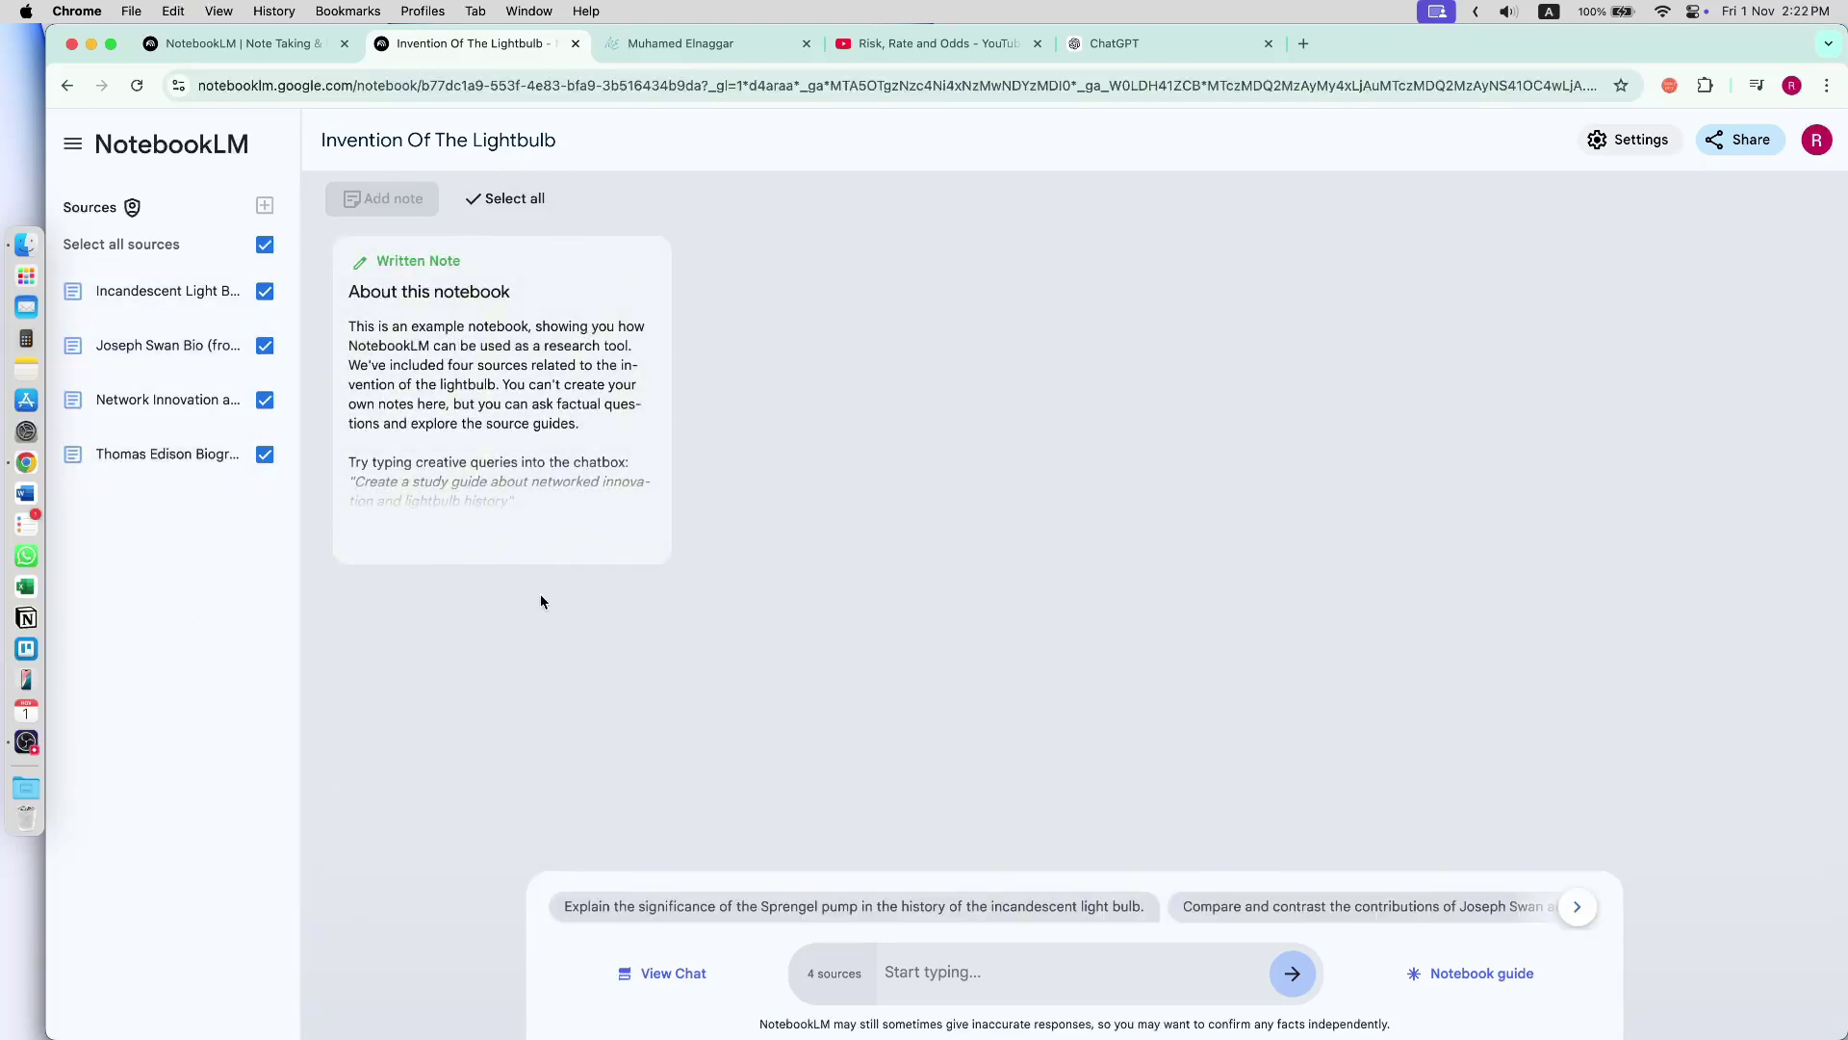
pyautogui.click(730, 974)
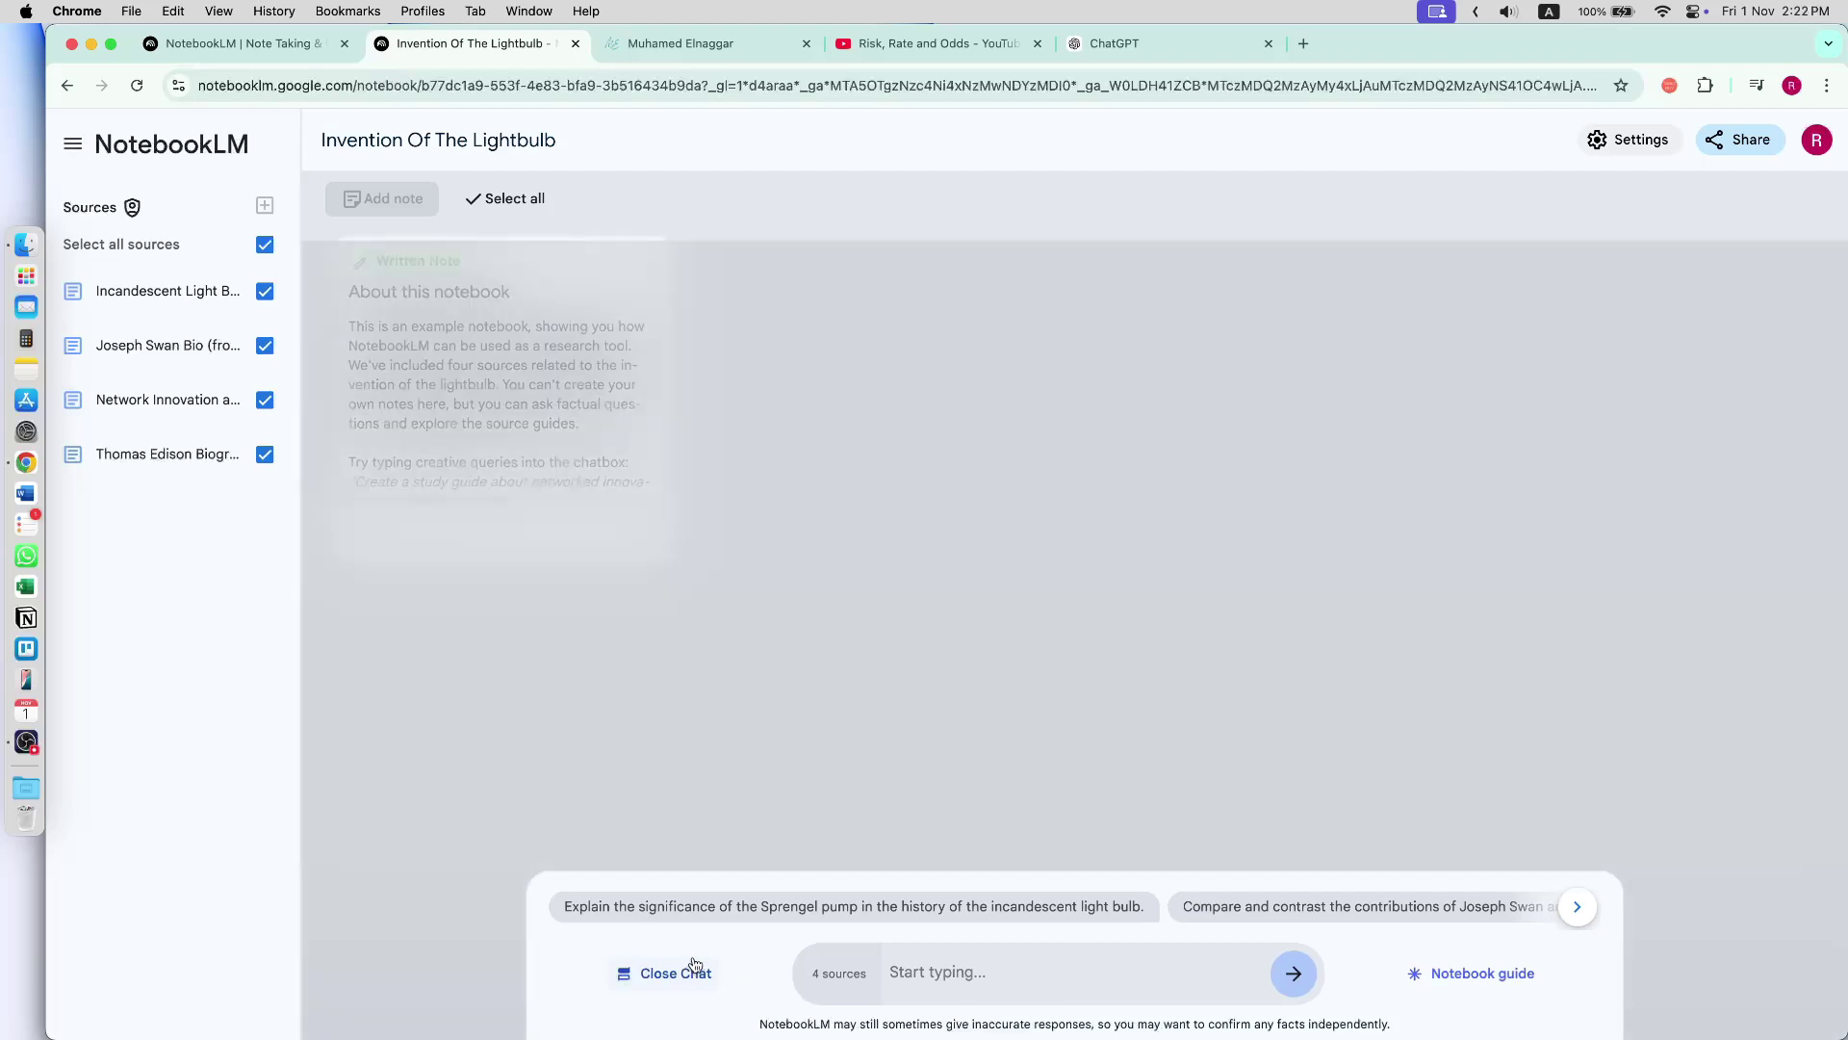
pyautogui.click(175, 150)
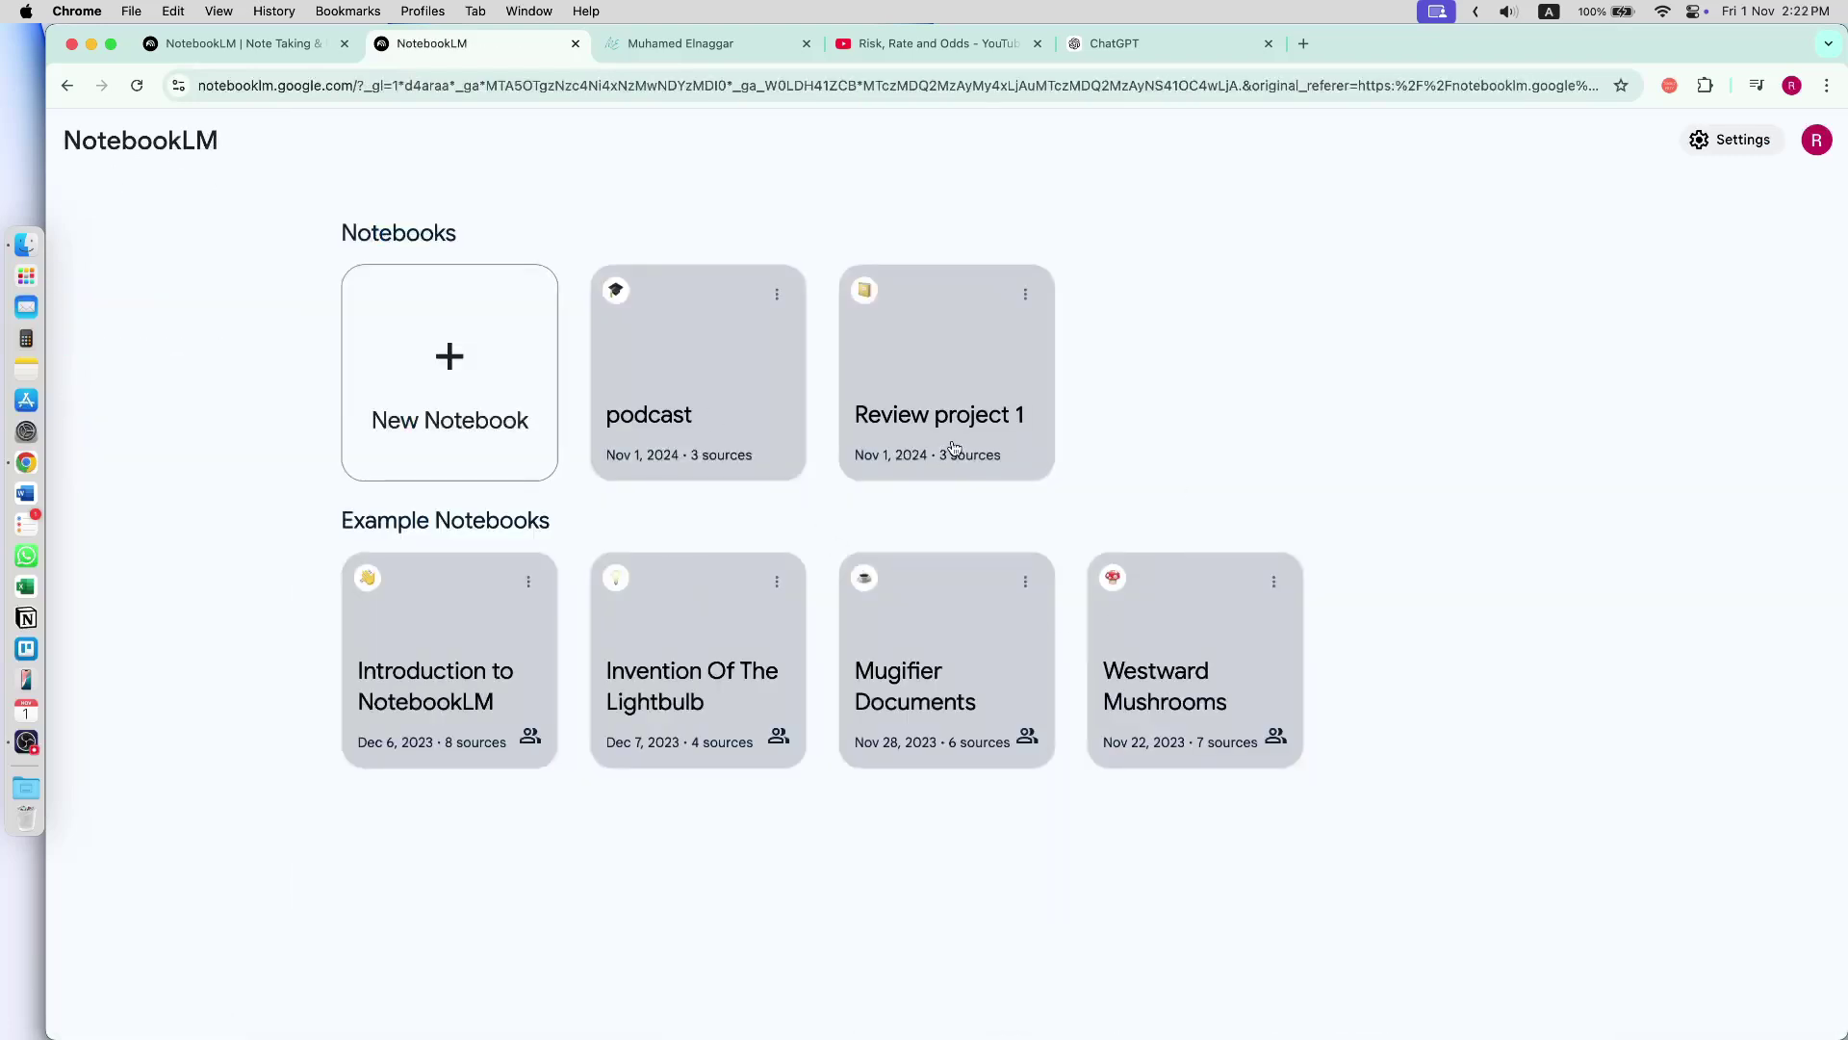